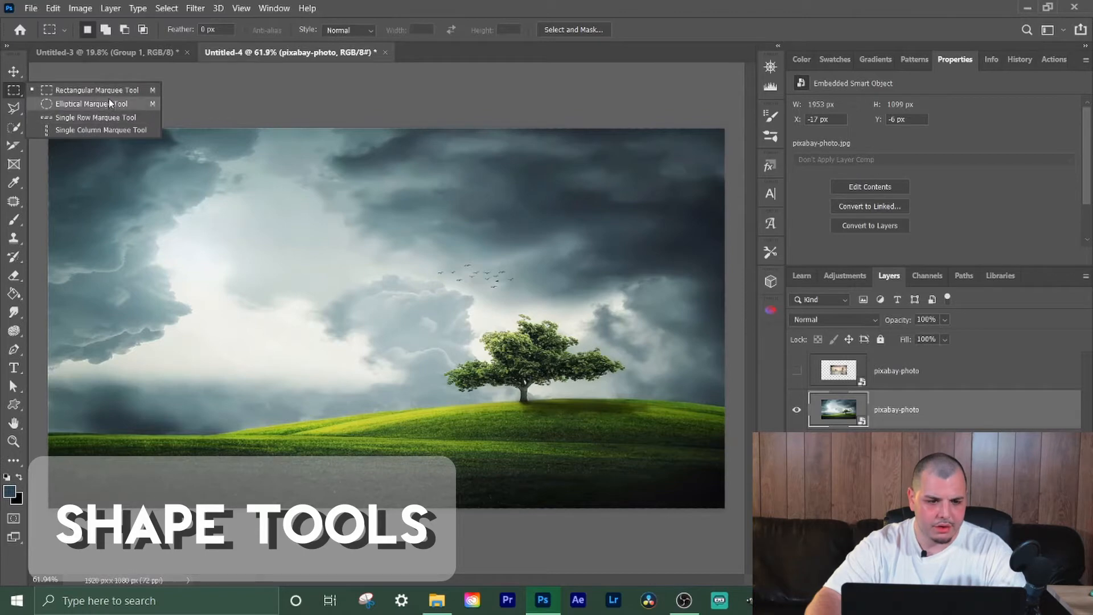
# - Look through the tool variants grouped under the marquee, lasso, quick selection, eraser and pen tools
pyautogui.click(17, 110)
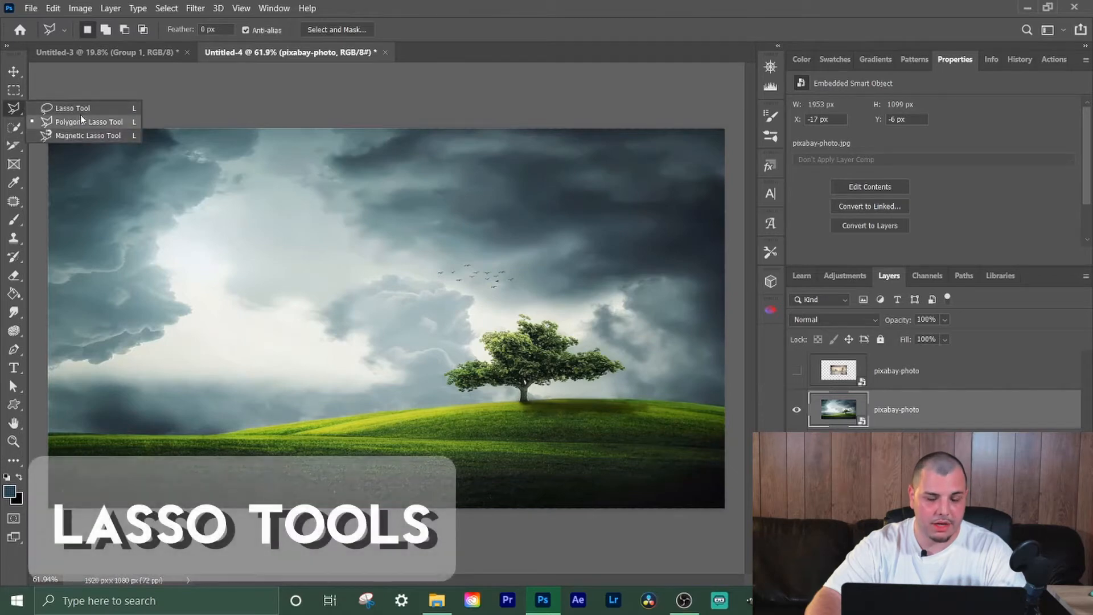
pyautogui.click(14, 128)
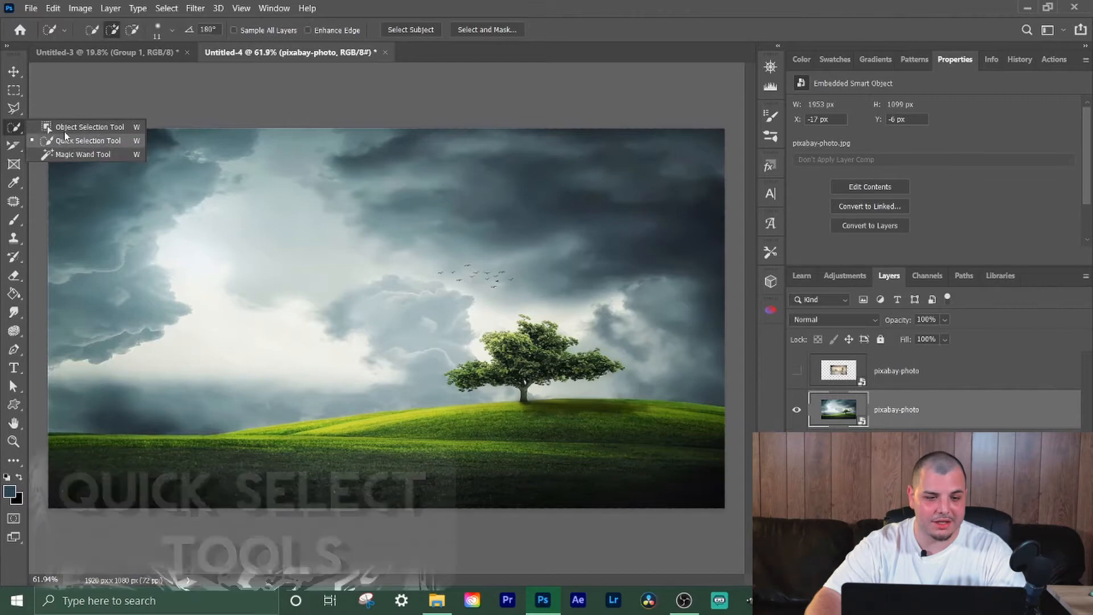
pyautogui.click(12, 92)
pyautogui.click(13, 108)
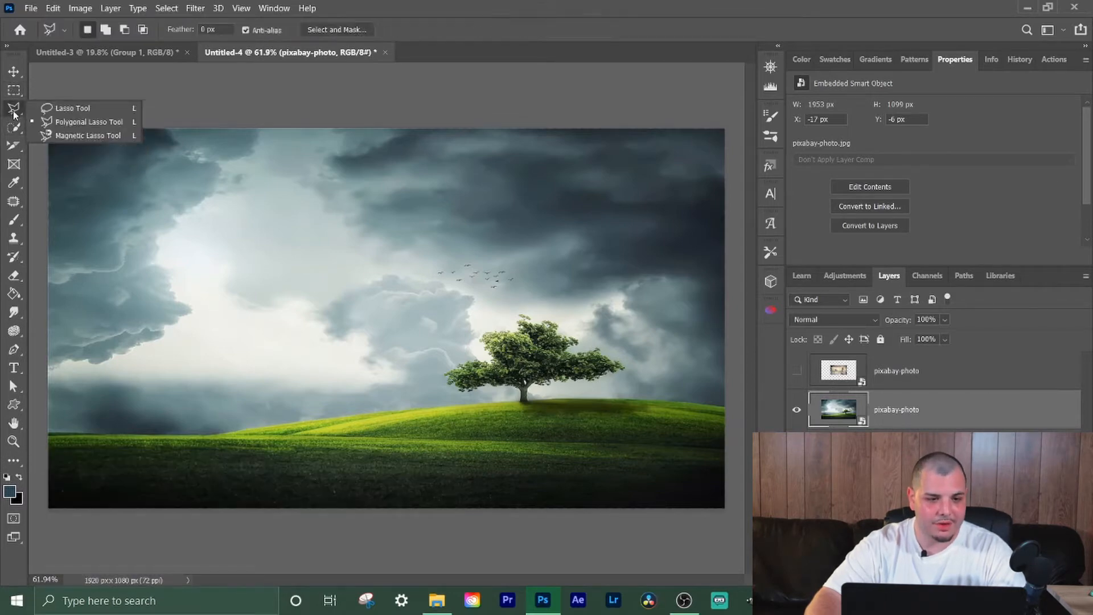
pyautogui.click(14, 127)
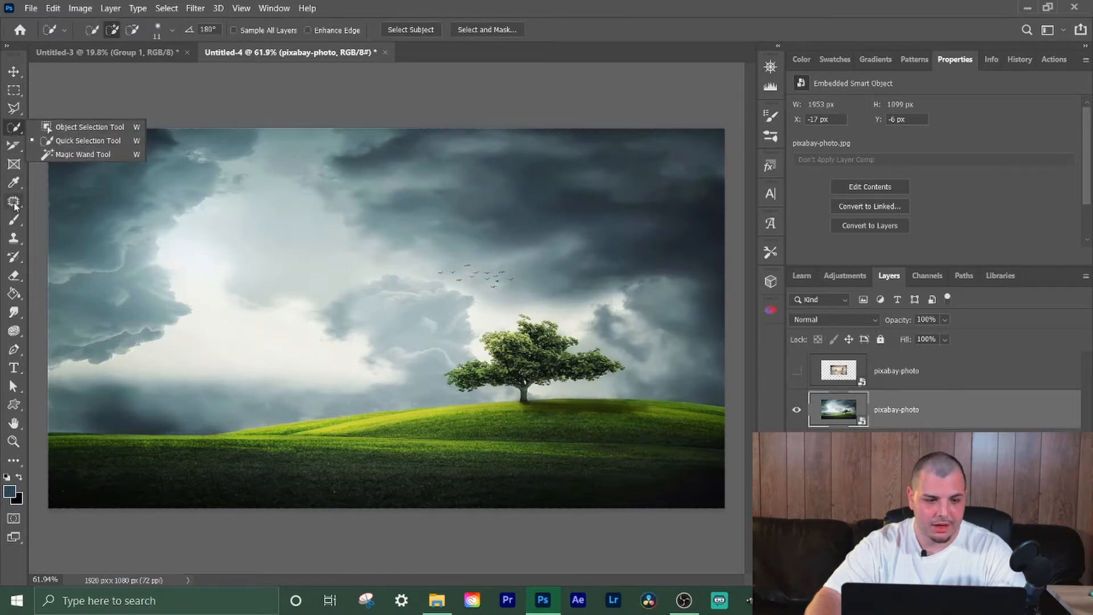
pyautogui.click(13, 276)
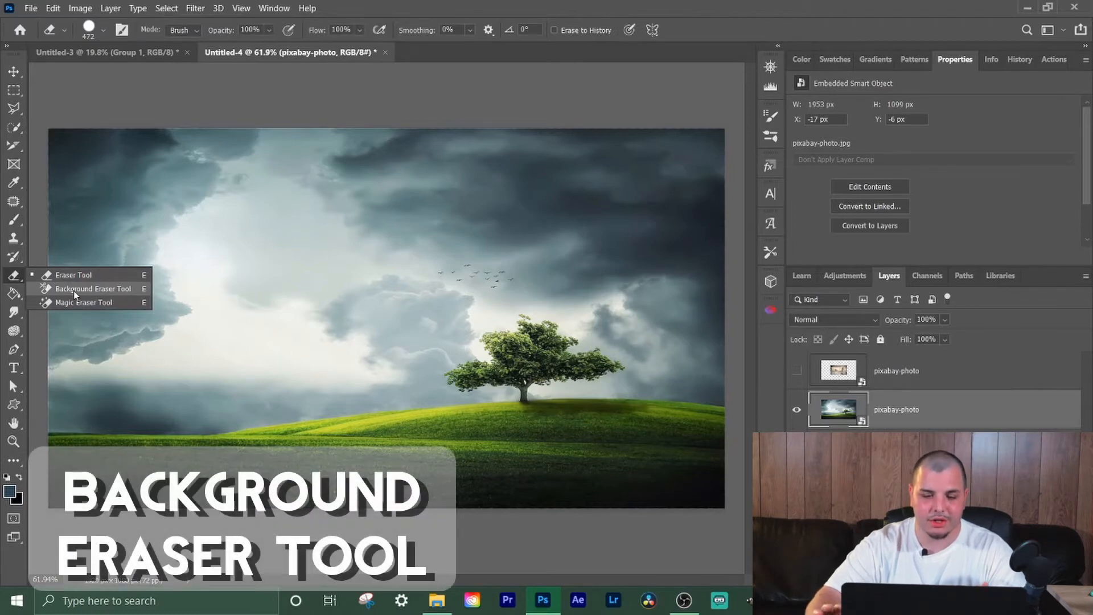
pyautogui.rightClick(11, 353)
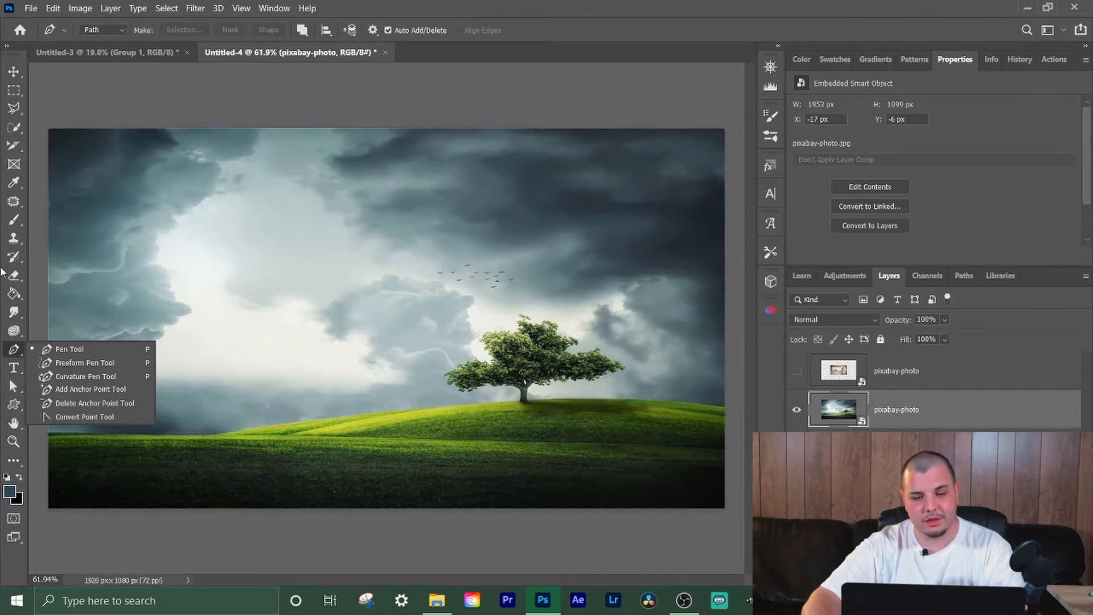
# - Look at the document's RGB, Red, Green and Blue channels and return to the layer list
pyautogui.click(926, 277)
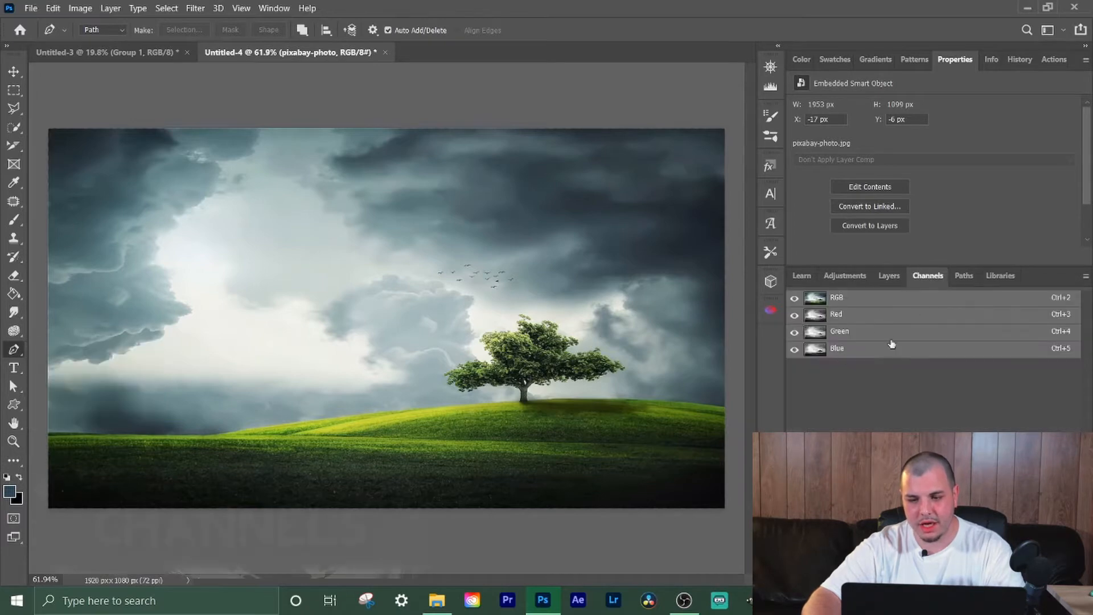
pyautogui.click(889, 277)
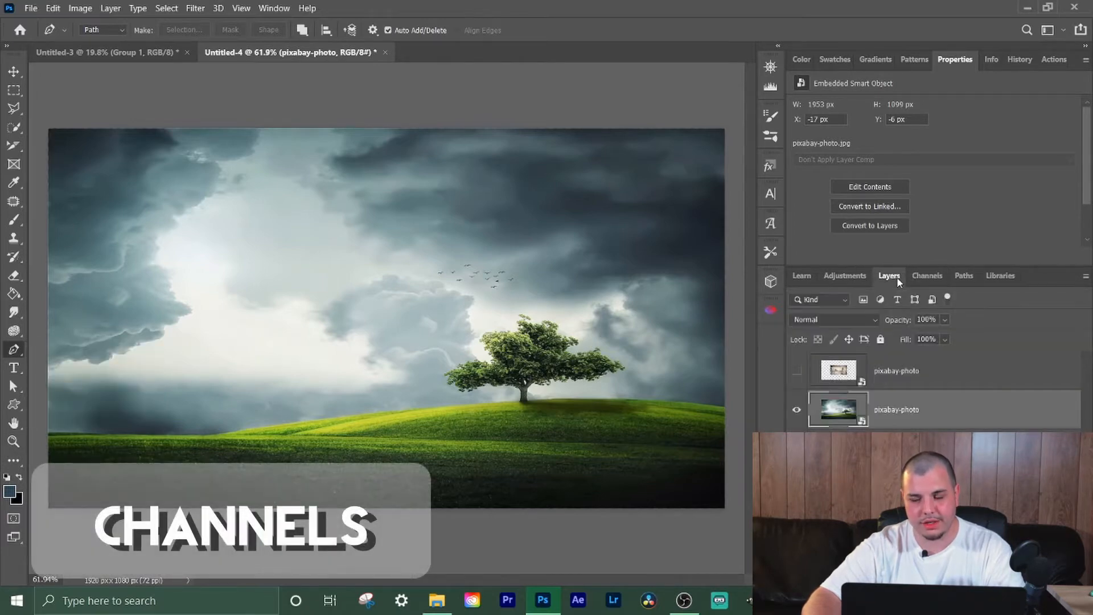
pyautogui.click(923, 281)
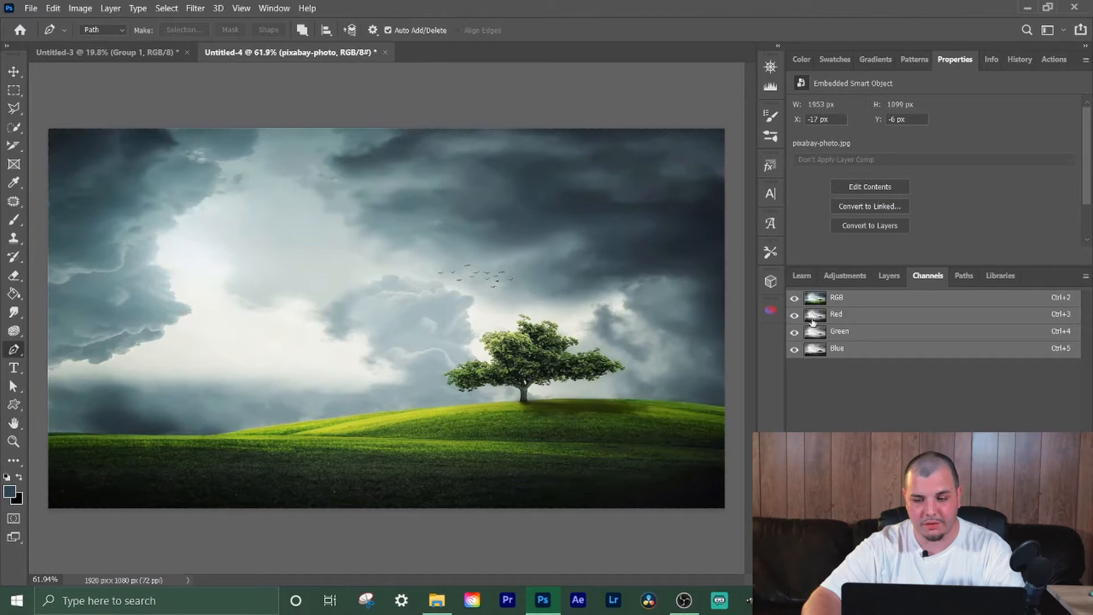
pyautogui.click(896, 278)
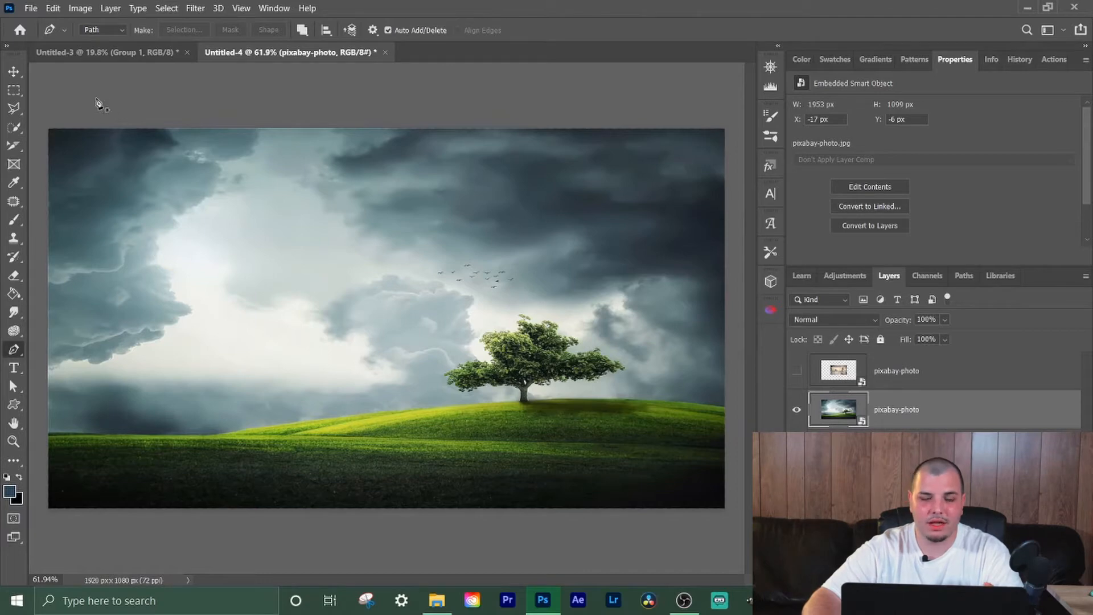
# - Draw a rectangular marquee selection over the bright sky in the upper-left part of the tree photo
pyautogui.click(11, 94)
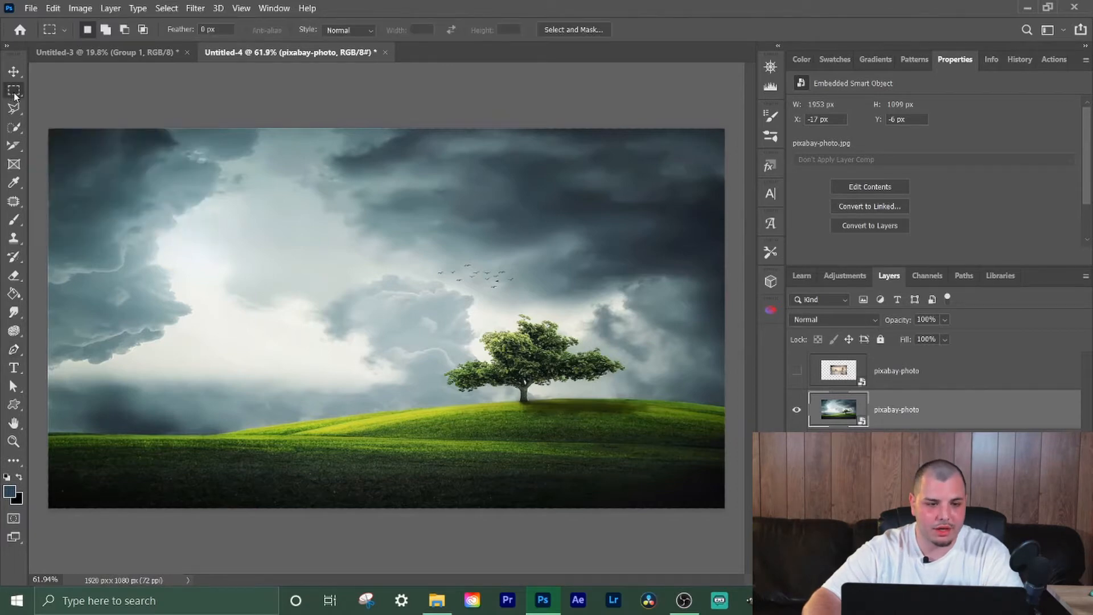
pyautogui.rightClick(15, 94)
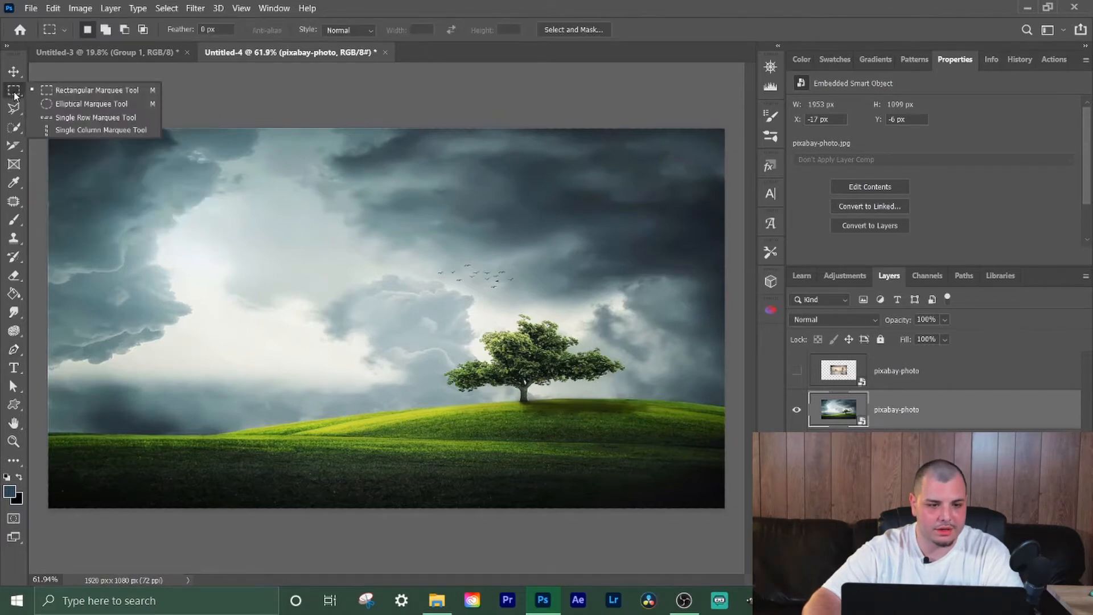
pyautogui.click(122, 90)
pyautogui.moveTo(131, 180); pyautogui.dragTo(416, 345)
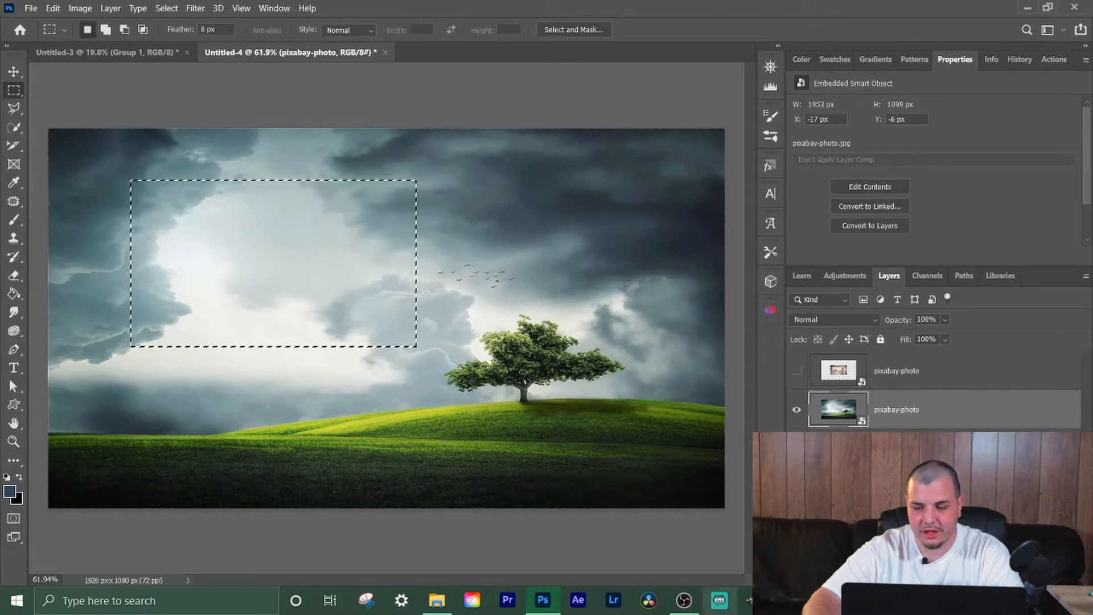
# - Try masking the tree photo layer with the rectangular selection and inverting the mask, and undo the masking
pyautogui.click(991, 577)
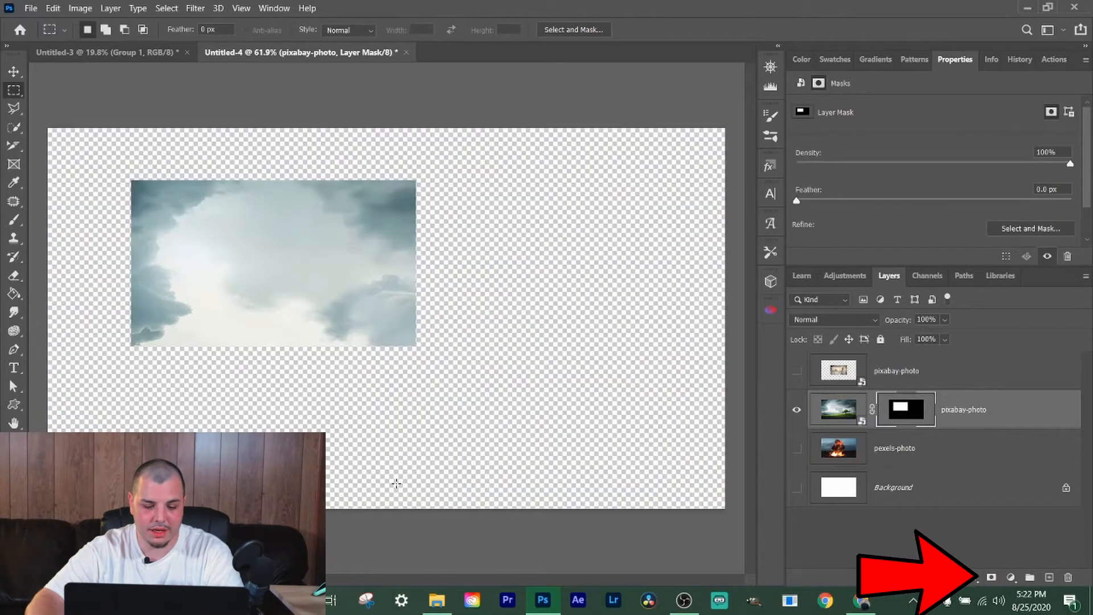
pyautogui.hotkey('ctrl', 'i')
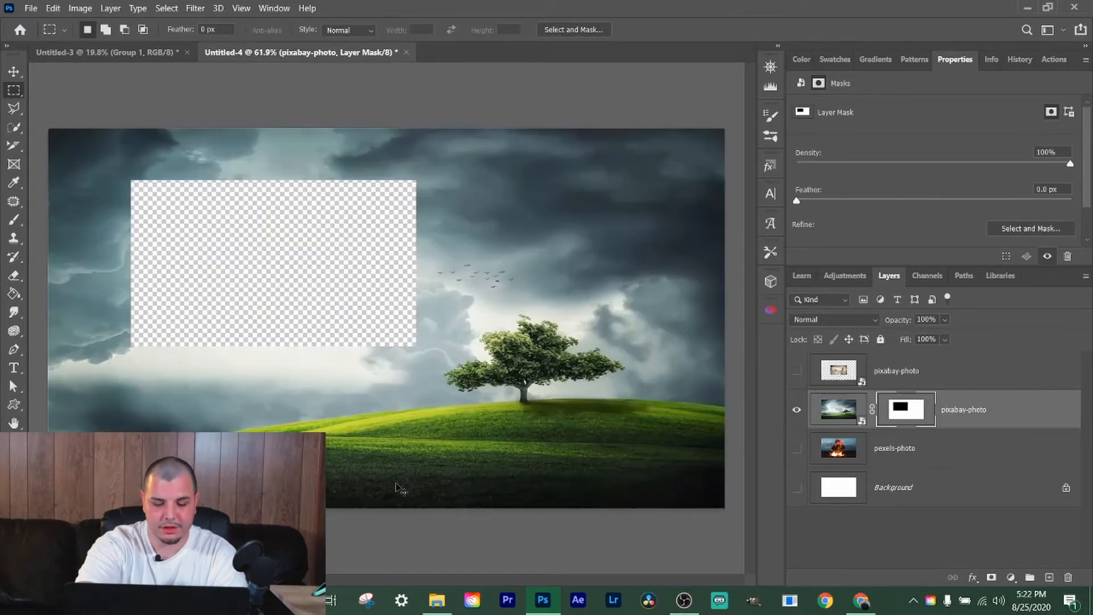
pyautogui.hotkey('ctrl', 'i')
pyautogui.hotkey('ctrl', 'z')
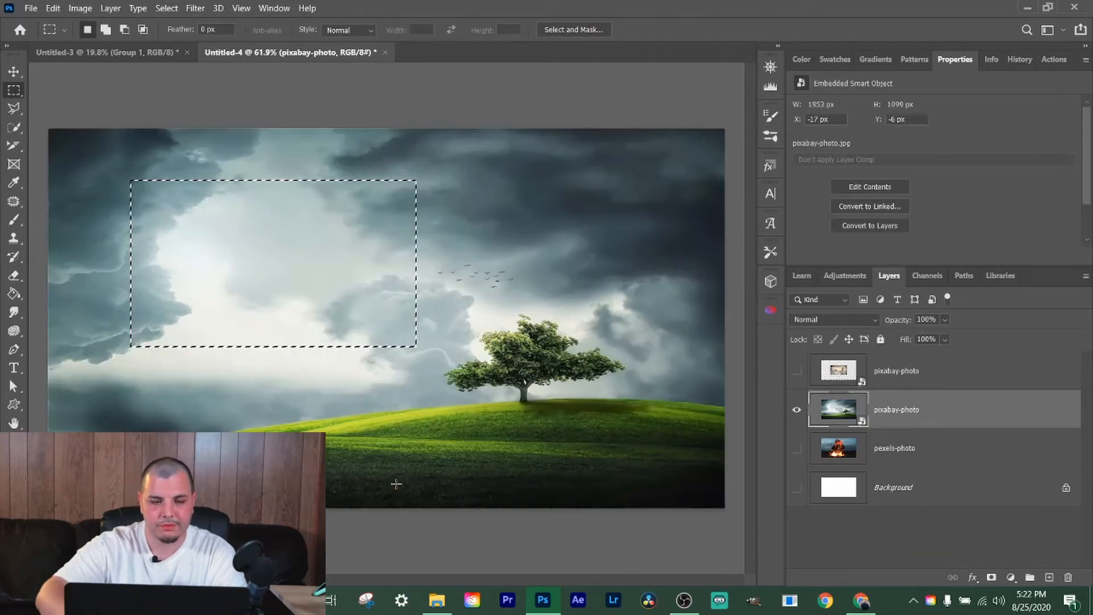
# - Select a single pixel row across the upper sky with the Single Row Marquee Tool, and clear the selection
pyautogui.rightClick(14, 90)
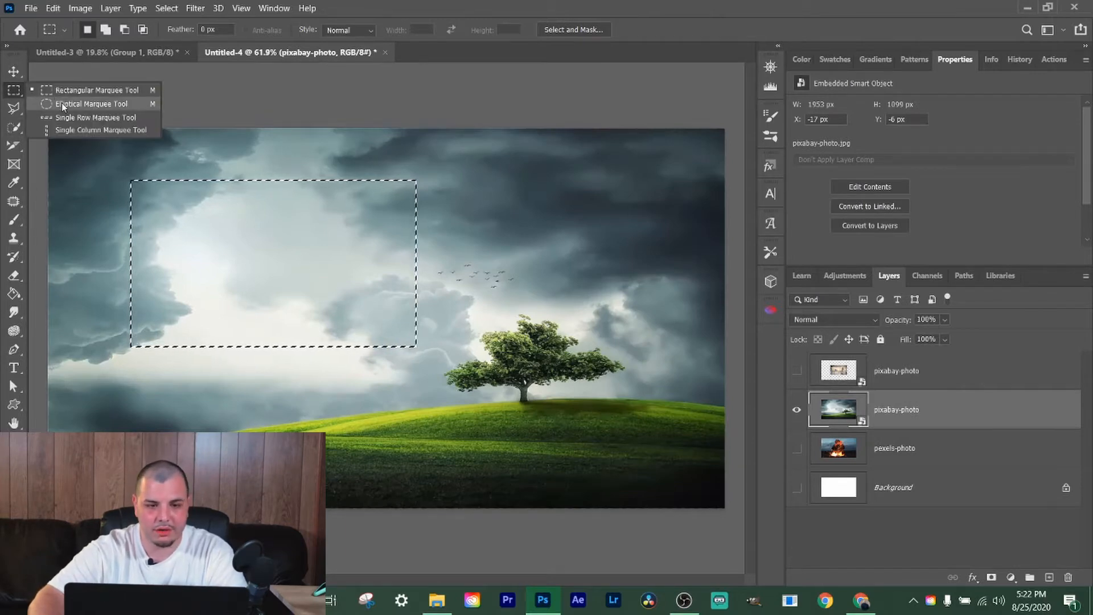
pyautogui.click(63, 116)
pyautogui.moveTo(88, 155); pyautogui.dragTo(313, 197)
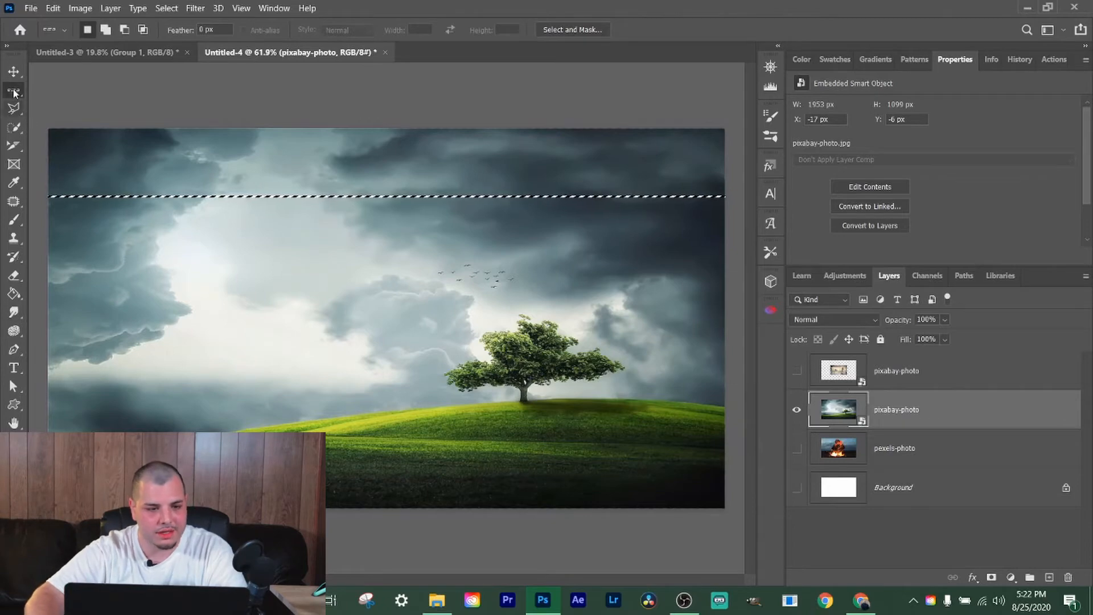
pyautogui.click(13, 108)
pyautogui.click(13, 108)
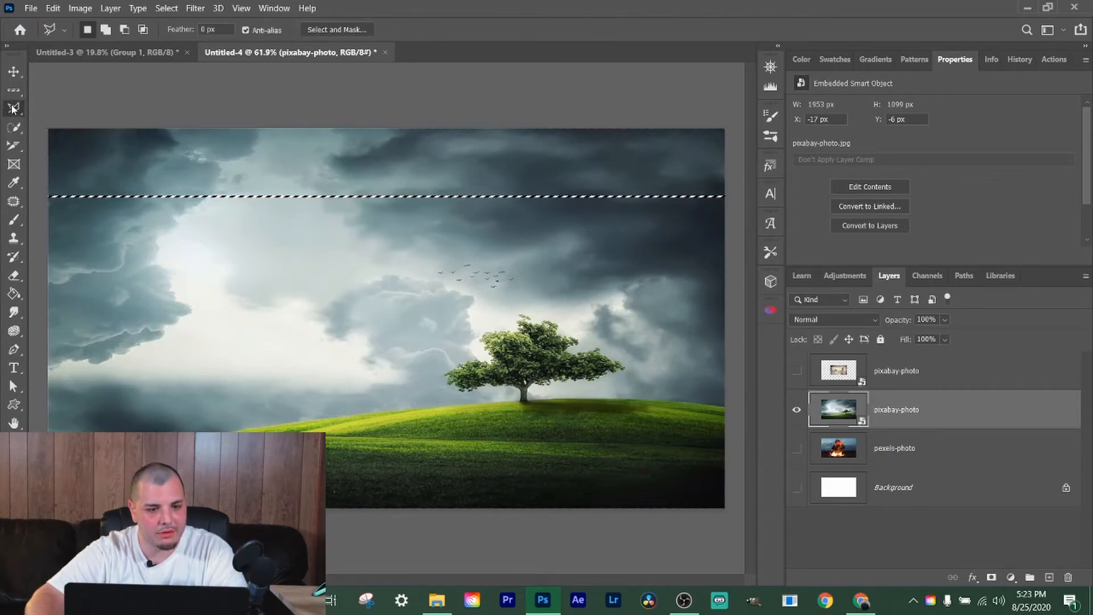
pyautogui.hotkey('ctrl', 'd')
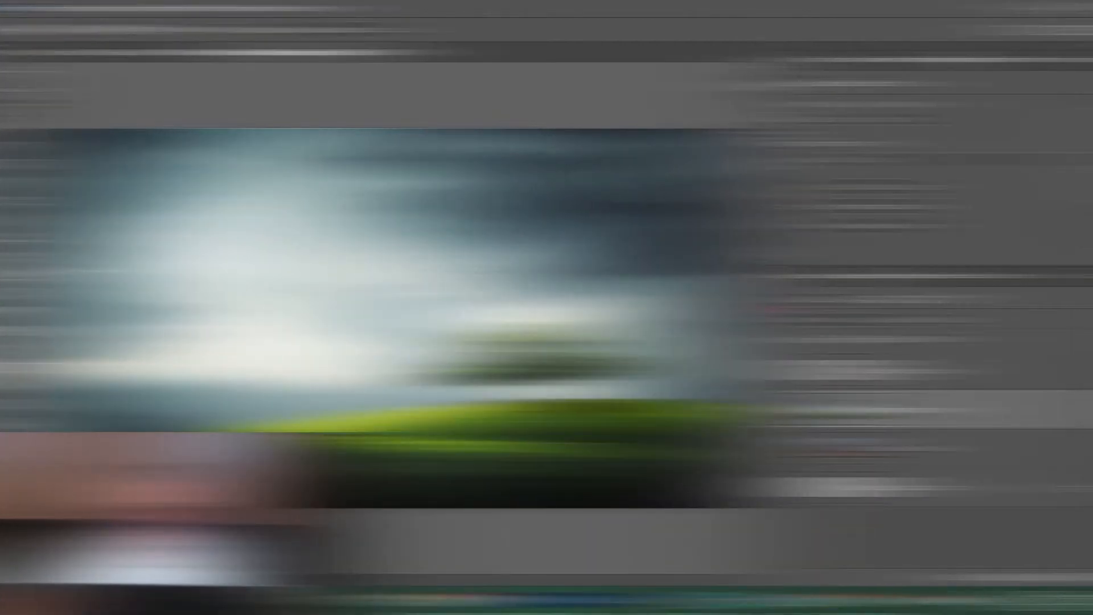
# - Trace a freehand Lasso selection around the cloud edge at the photo's upper left, and clear it
pyautogui.rightClick(14, 108)
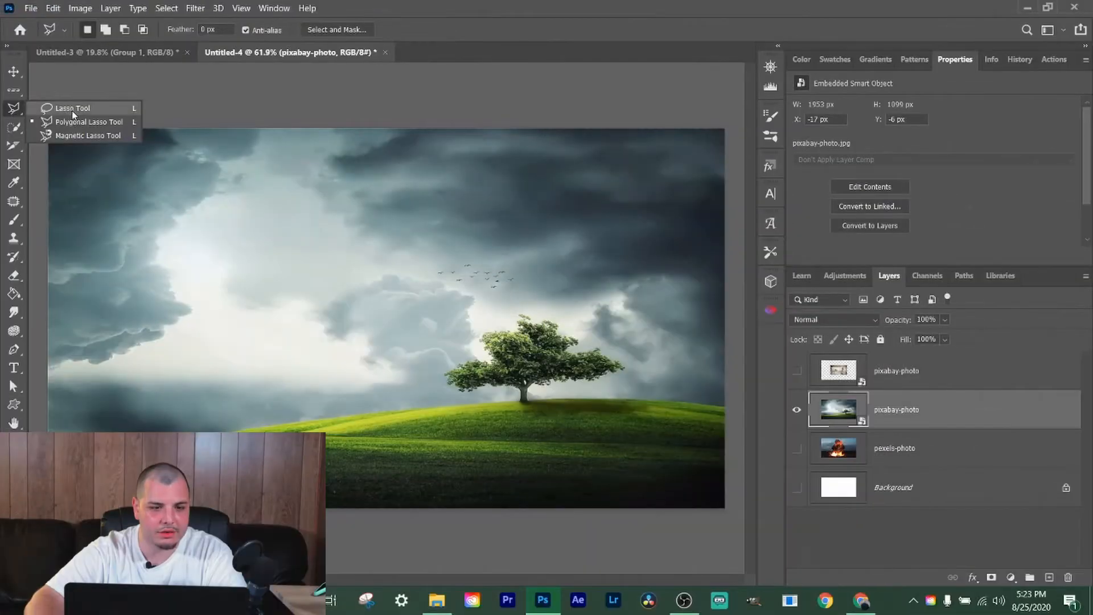
pyautogui.click(72, 108)
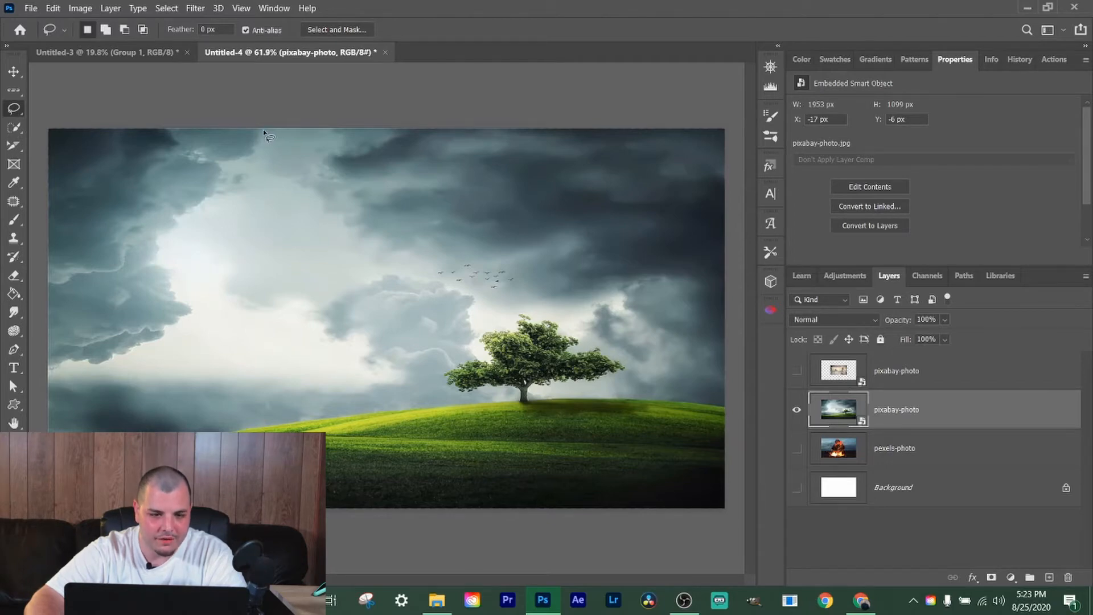
pyautogui.scroll(3, 261, 134)
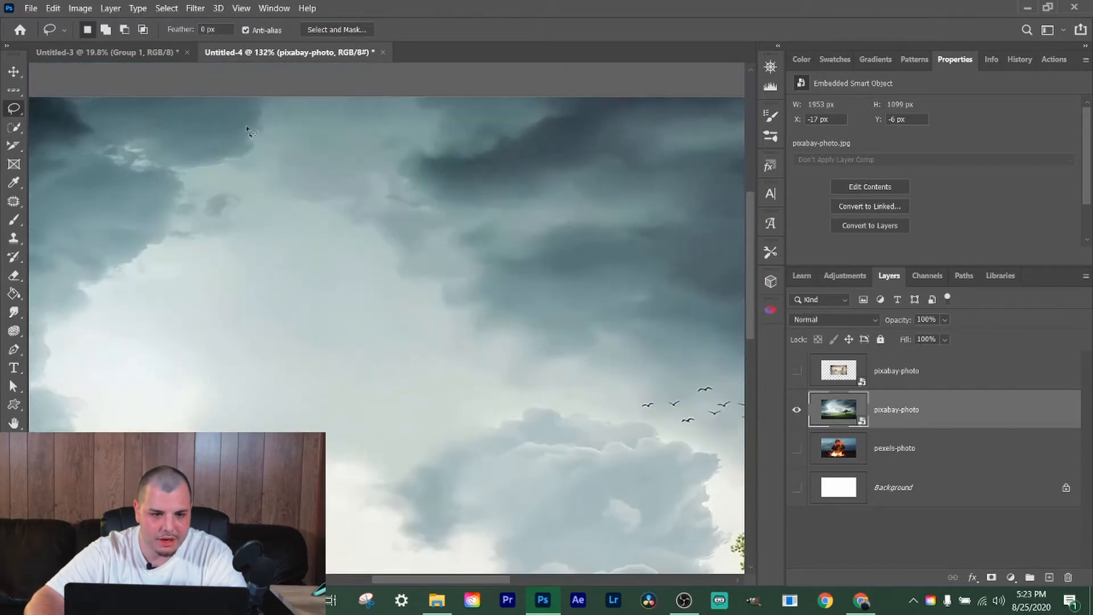
pyautogui.moveTo(268, 99); pyautogui.dragTo(266, 106)
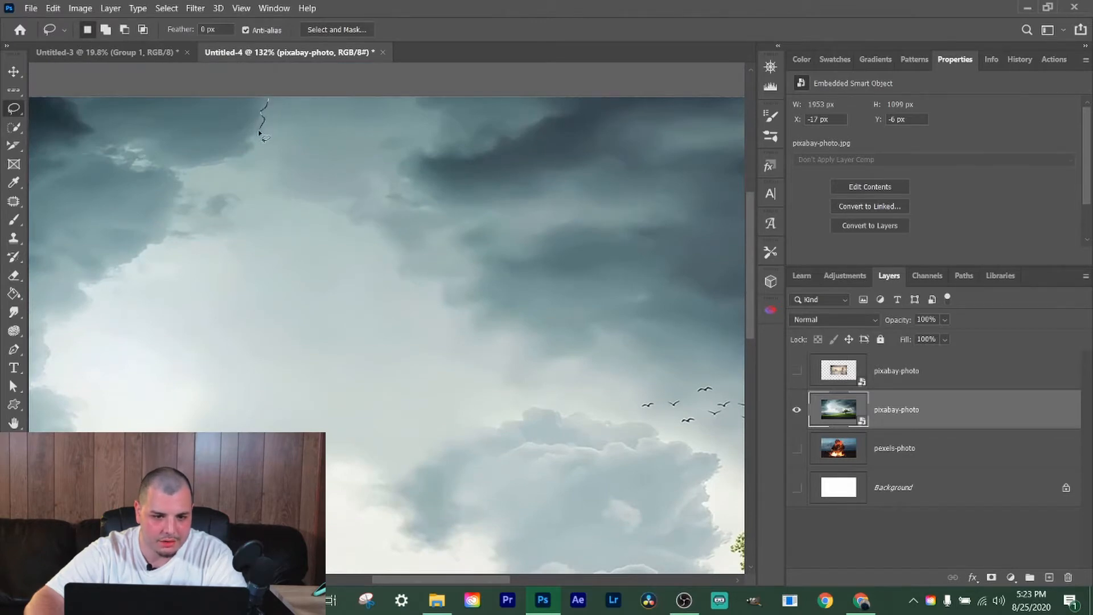
pyautogui.moveTo(237, 161)
pyautogui.mouseDown()
pyautogui.moveTo(172, 169)
pyautogui.moveTo(213, 200)
pyautogui.moveTo(230, 195)
pyautogui.moveTo(235, 229)
pyautogui.moveTo(171, 236)
pyautogui.moveTo(145, 194)
pyautogui.moveTo(159, 146)
pyautogui.moveTo(202, 97)
pyautogui.mouseUp()
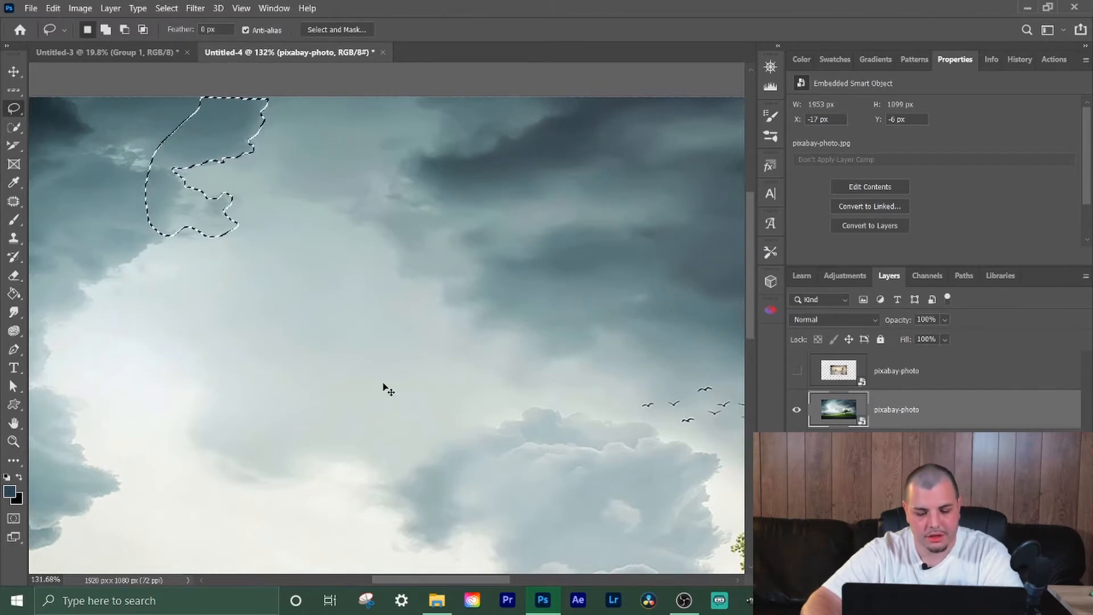
pyautogui.hotkey('ctrl', 'd')
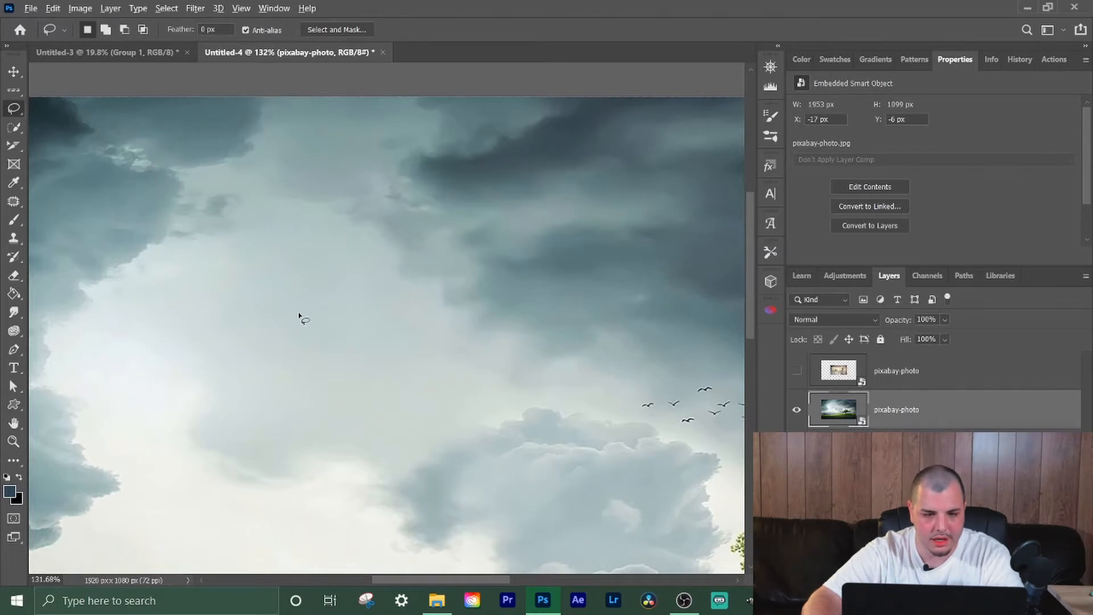
# - Start a Polygonal Lasso outline along the top edge of the pale cloud left of the tree
pyautogui.scroll(-3, 302, 312)
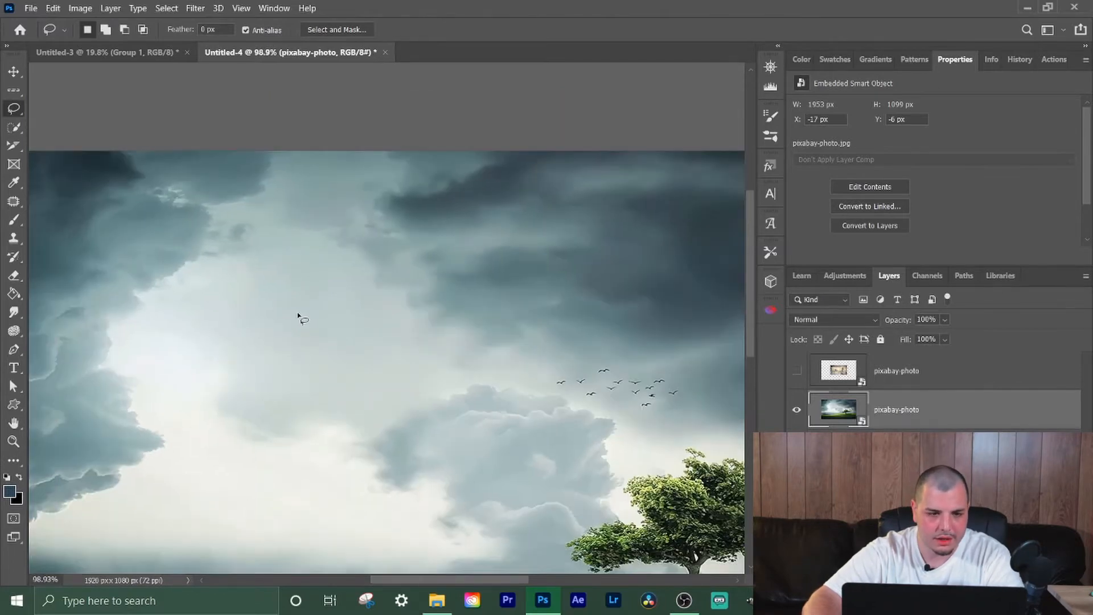
pyautogui.rightClick(13, 108)
pyautogui.click(73, 122)
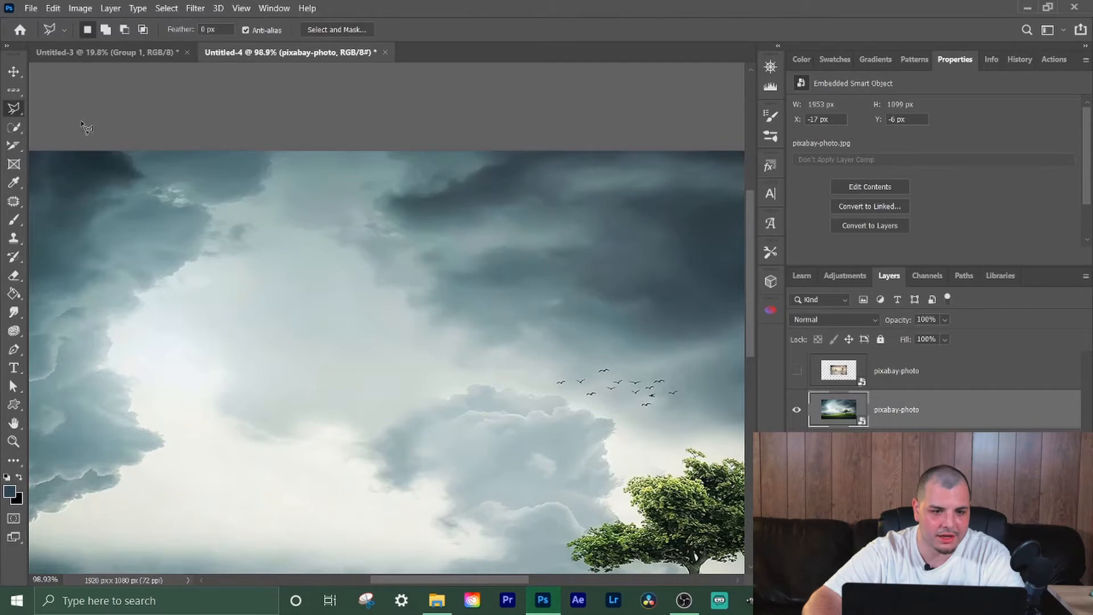
pyautogui.scroll(-1, 506, 413)
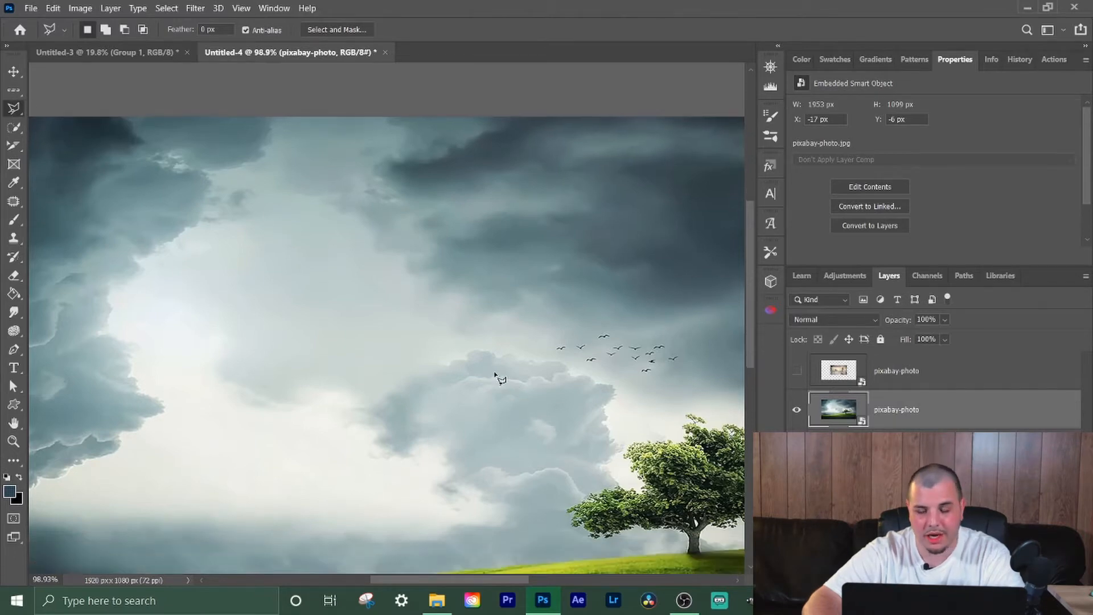
pyautogui.click(468, 360)
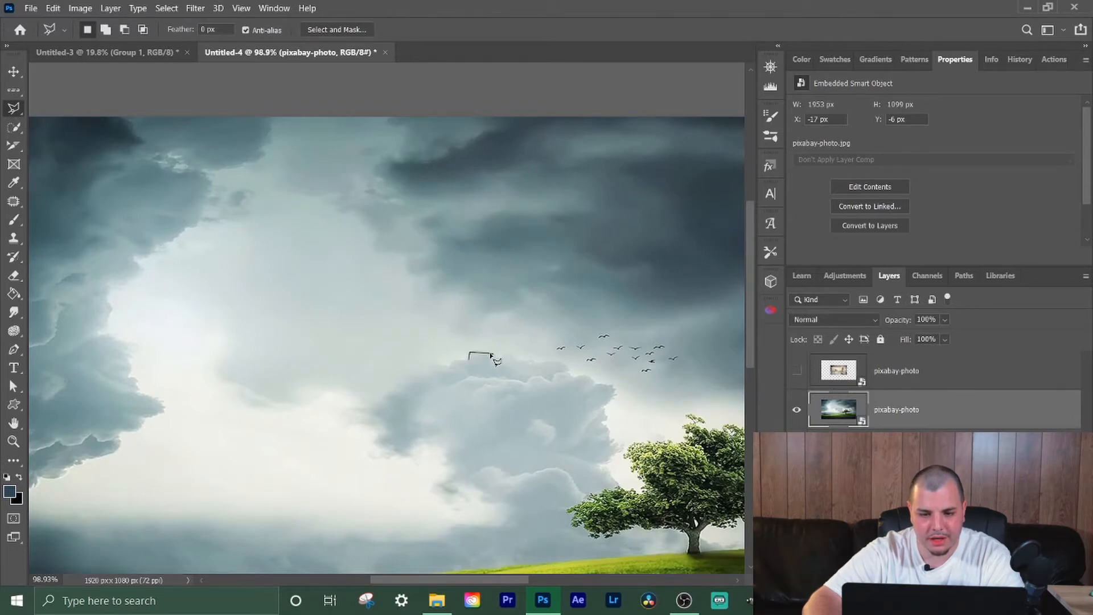
pyautogui.moveTo(478, 354)
pyautogui.mouseDown()
pyautogui.moveTo(492, 351)
pyautogui.moveTo(497, 364)
pyautogui.mouseUp()
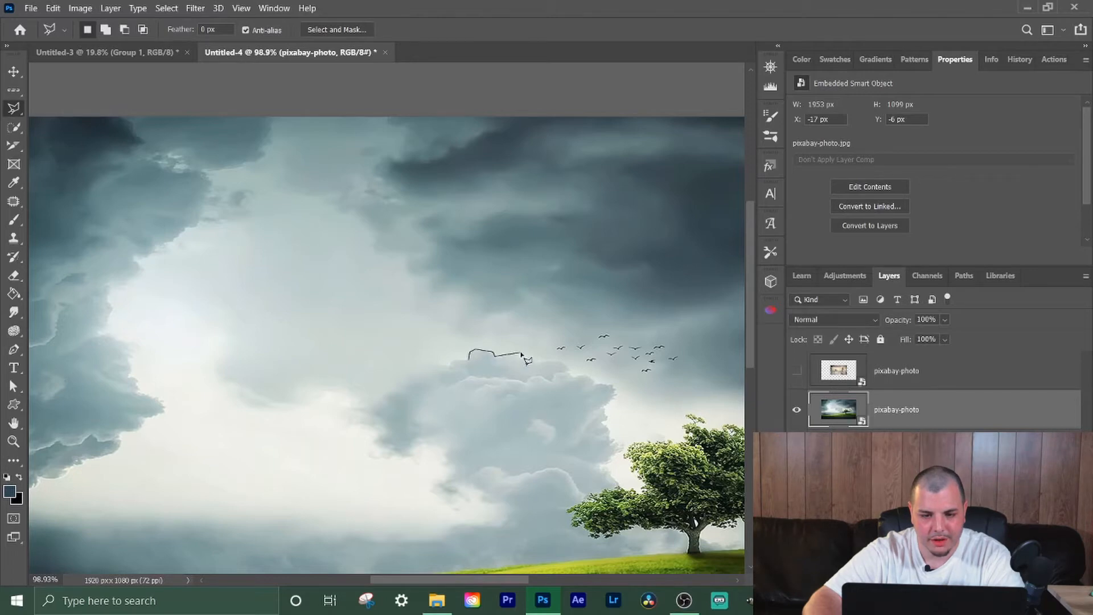
# - Remove the latest anchor points from the polygonal outline, back to its start on the pale cloud
pyautogui.press('BackSpace')
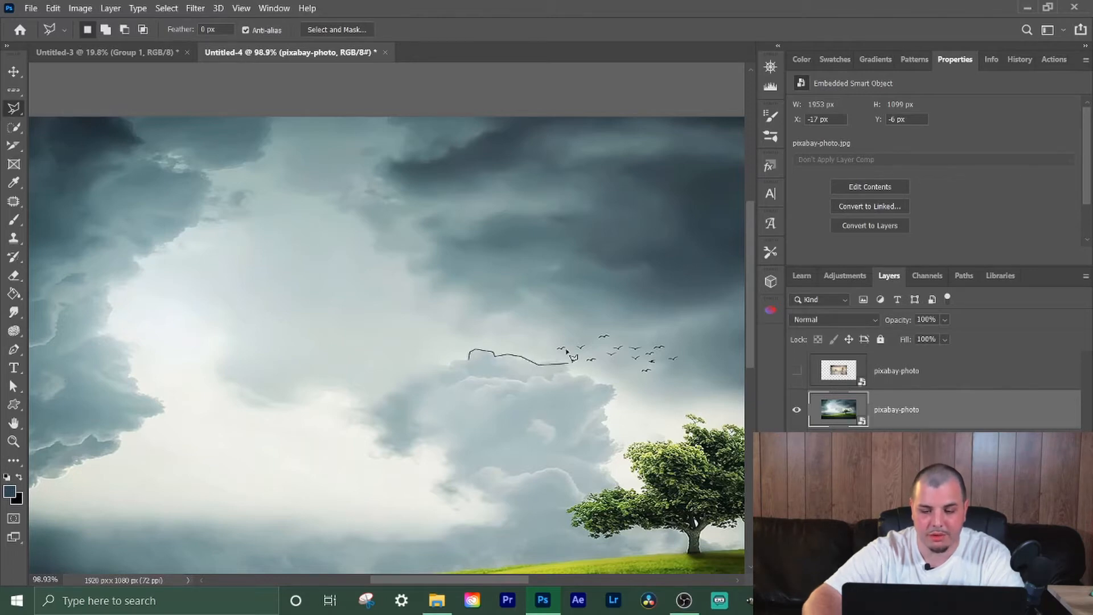
pyautogui.press('BackSpace')
pyautogui.press('BackSpace')
pyautogui.press('BackSpace')
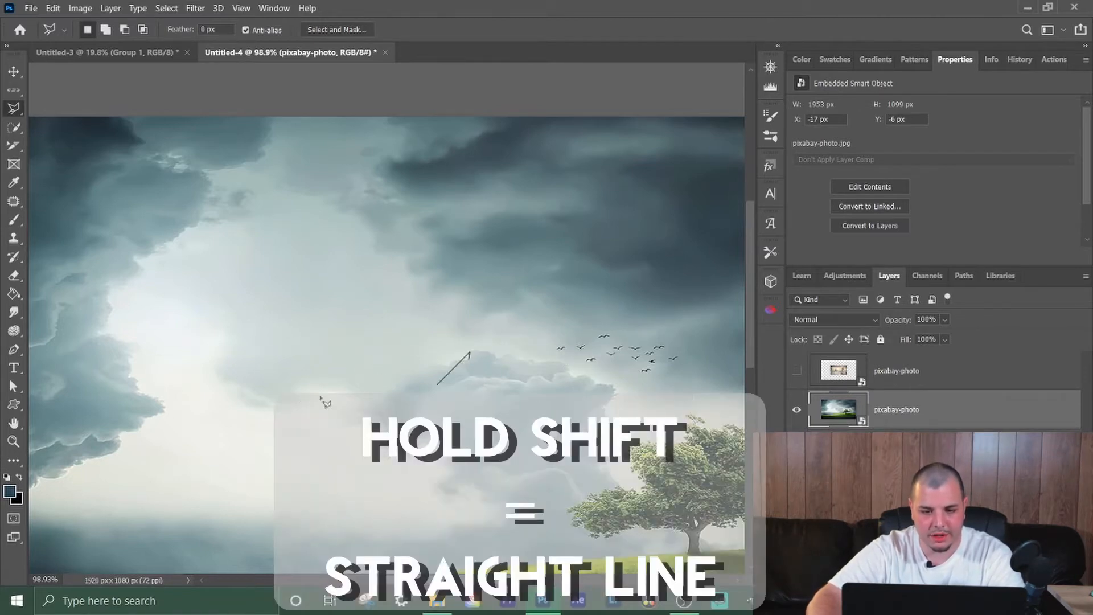
# - Outline a zigzag area across the pale cloud and birds with the Polygonal Lasso, starting with straight-constrained sides, and close the selection
pyautogui.keyDown('shift'); pyautogui.click(290, 369); pyautogui.keyUp('shift')
pyautogui.keyDown('shift'); pyautogui.click(292, 426); pyautogui.keyUp('shift')
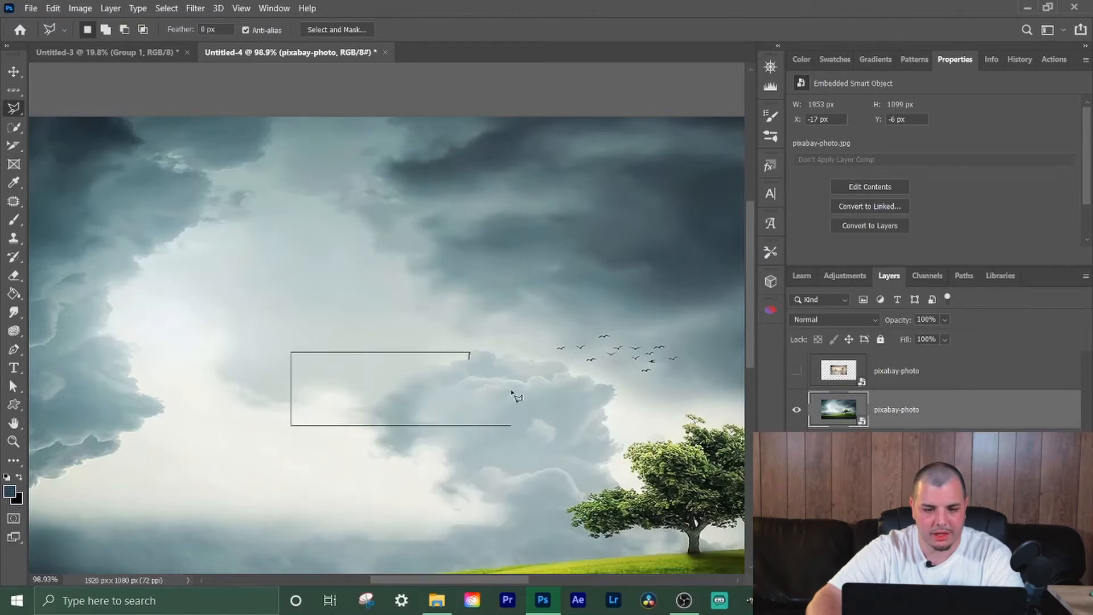
pyautogui.click(415, 384)
pyautogui.click(342, 489)
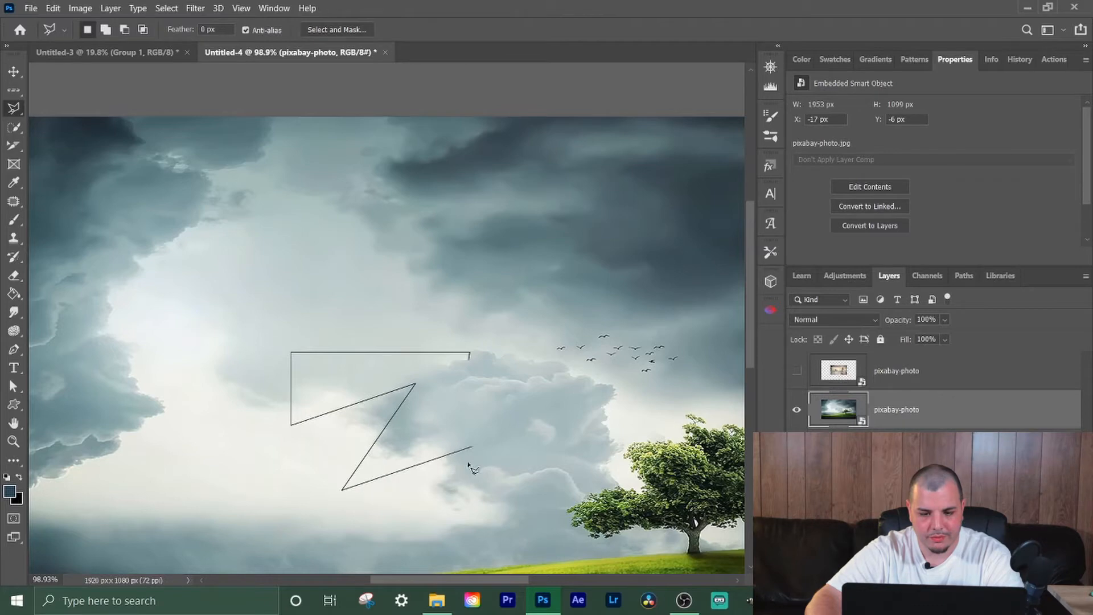
pyautogui.press('BackSpace')
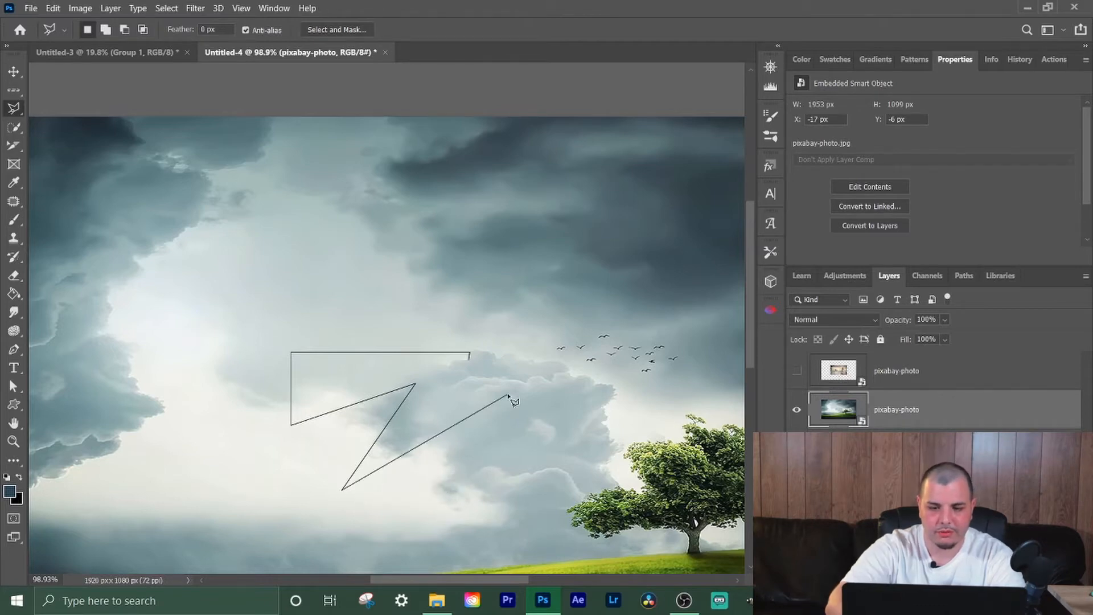
pyautogui.click(506, 444)
pyautogui.click(655, 320)
pyautogui.click(469, 353)
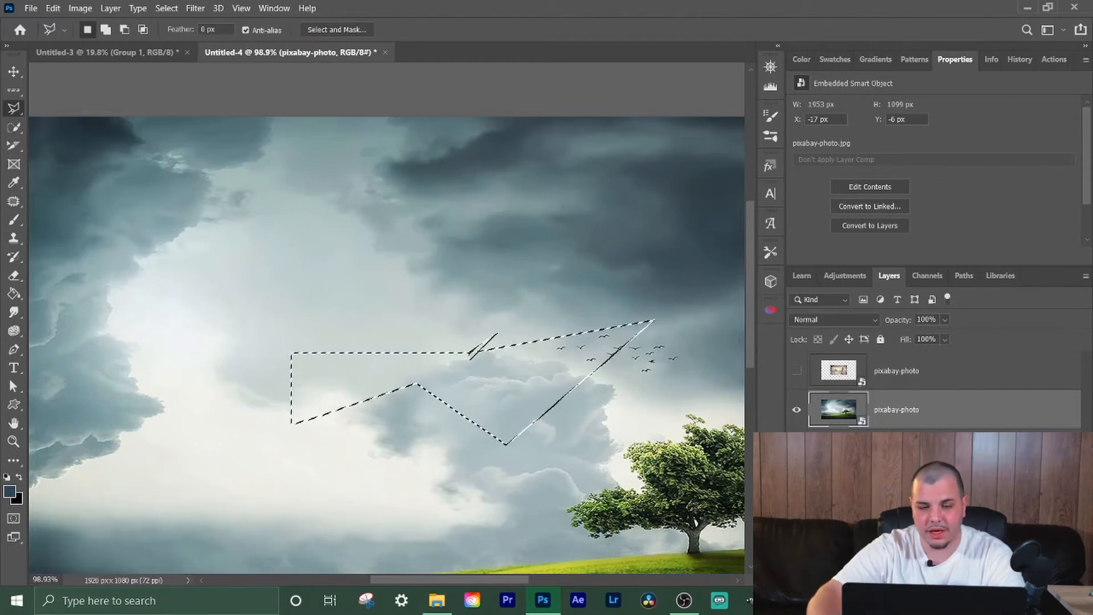
# - Switch to the Magnetic Lasso Tool and clear the polygonal selection
pyautogui.rightClick(12, 108)
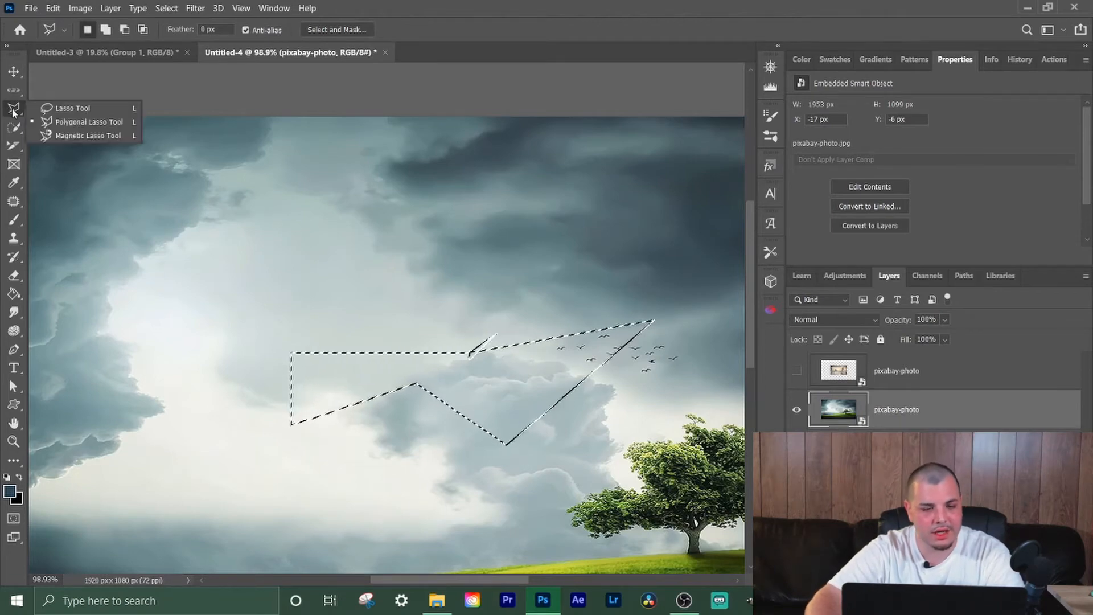
pyautogui.click(57, 135)
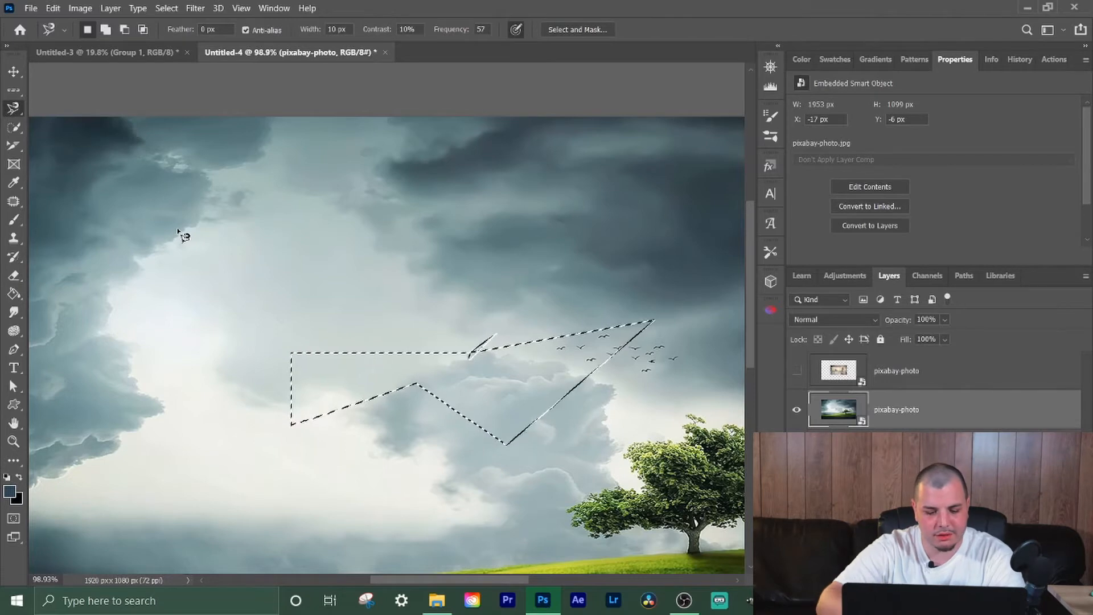
pyautogui.hotkey('ctrl', 'd')
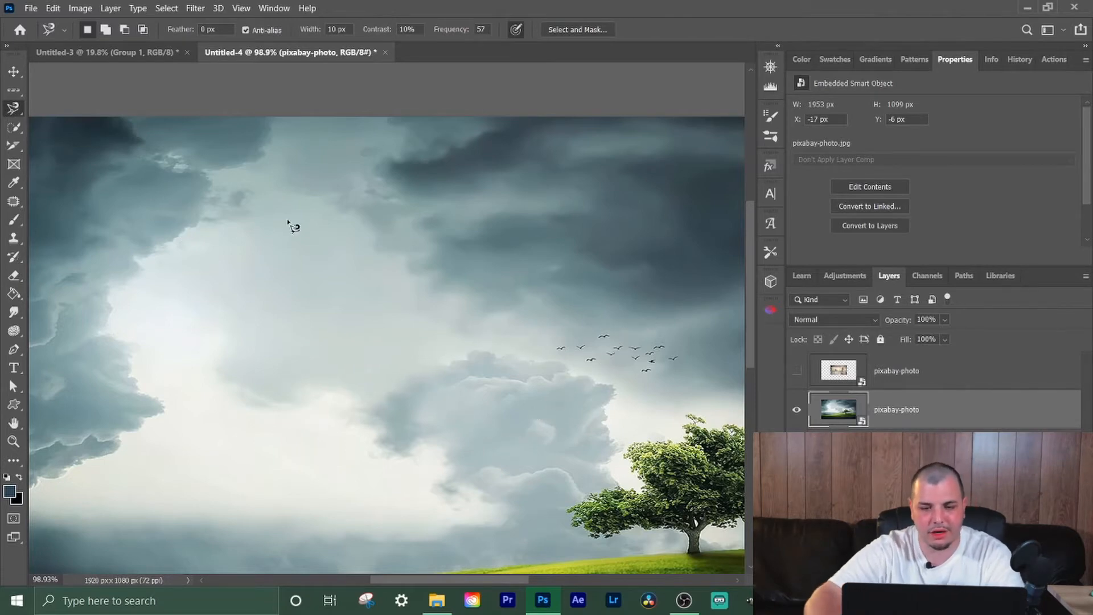
# - Trace the tree's crown and trunk with the Magnetic Lasso, adding manual anchor points along the leaves, and close the outline at its start
pyautogui.scroll(-3, 626, 392)
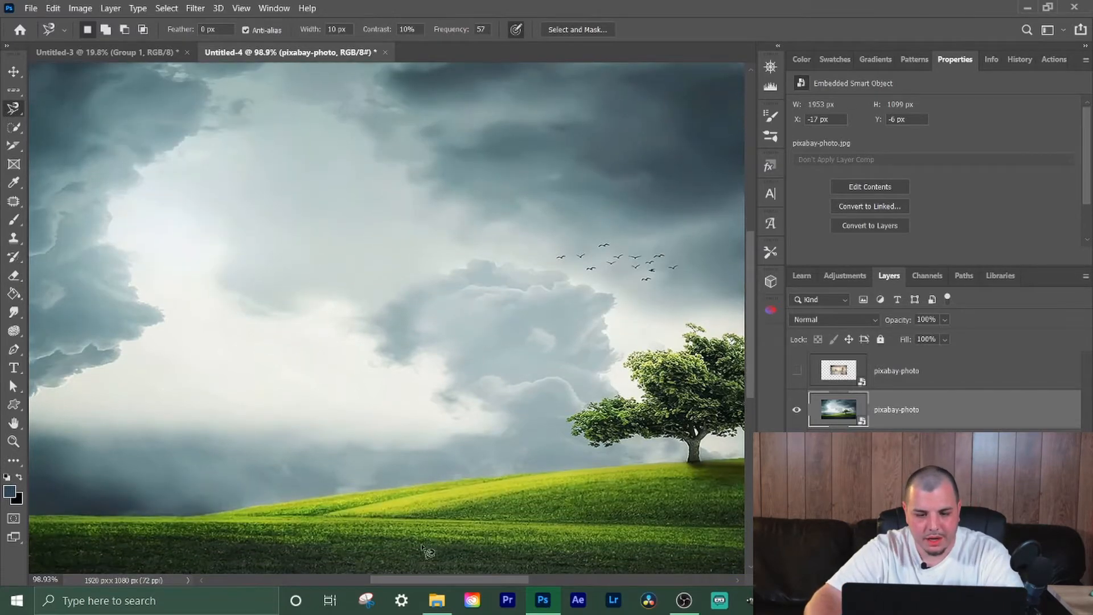
pyautogui.moveTo(415, 578); pyautogui.dragTo(480, 586)
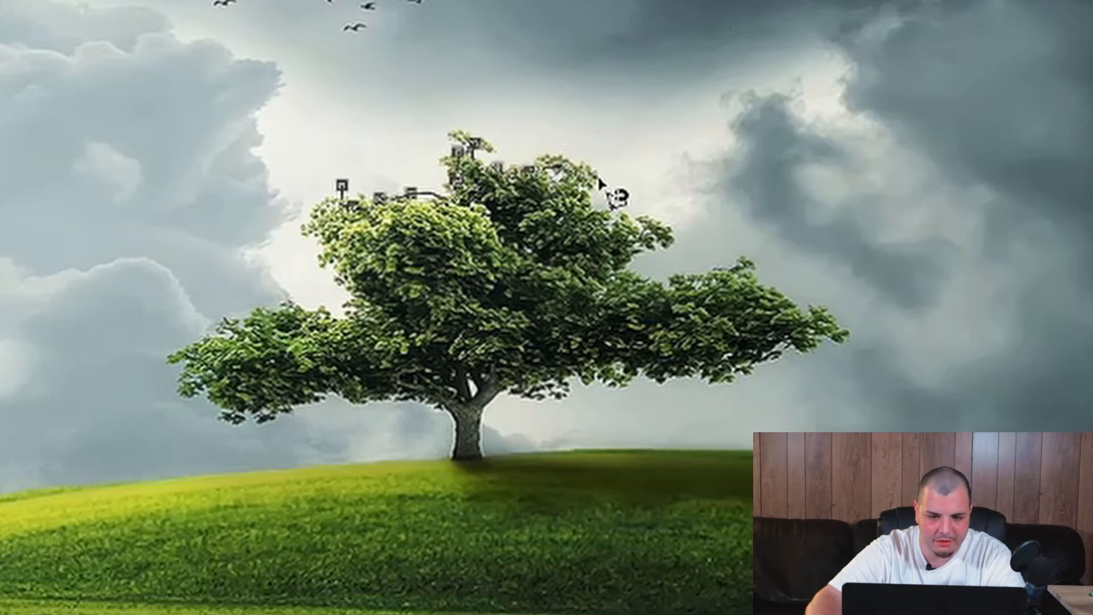
pyautogui.click(588, 202)
pyautogui.click(620, 216)
pyautogui.click(650, 218)
pyautogui.click(619, 272)
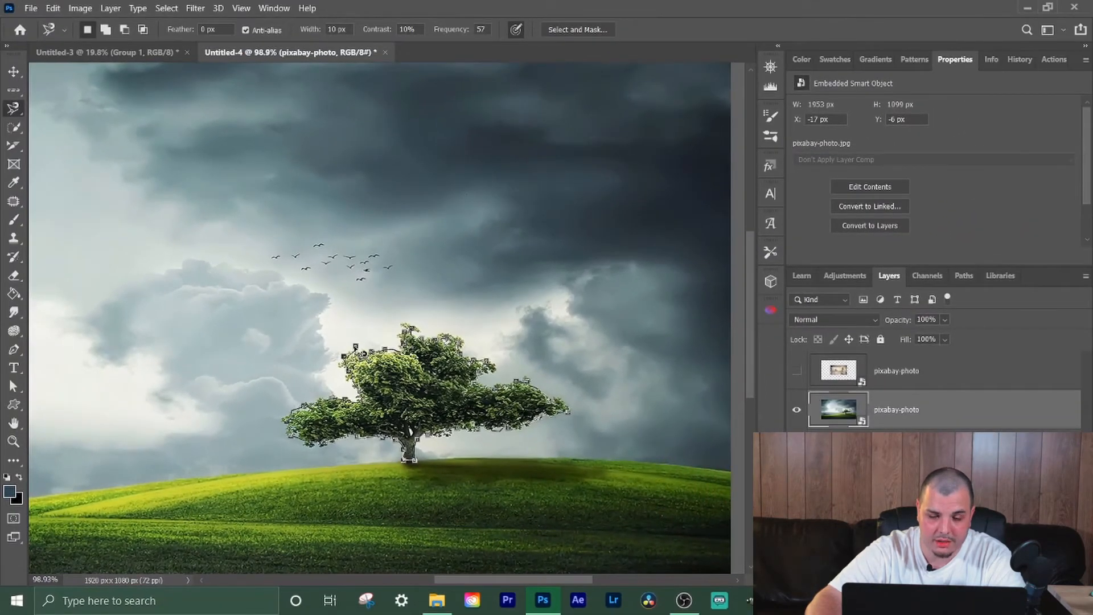
pyautogui.click(355, 347)
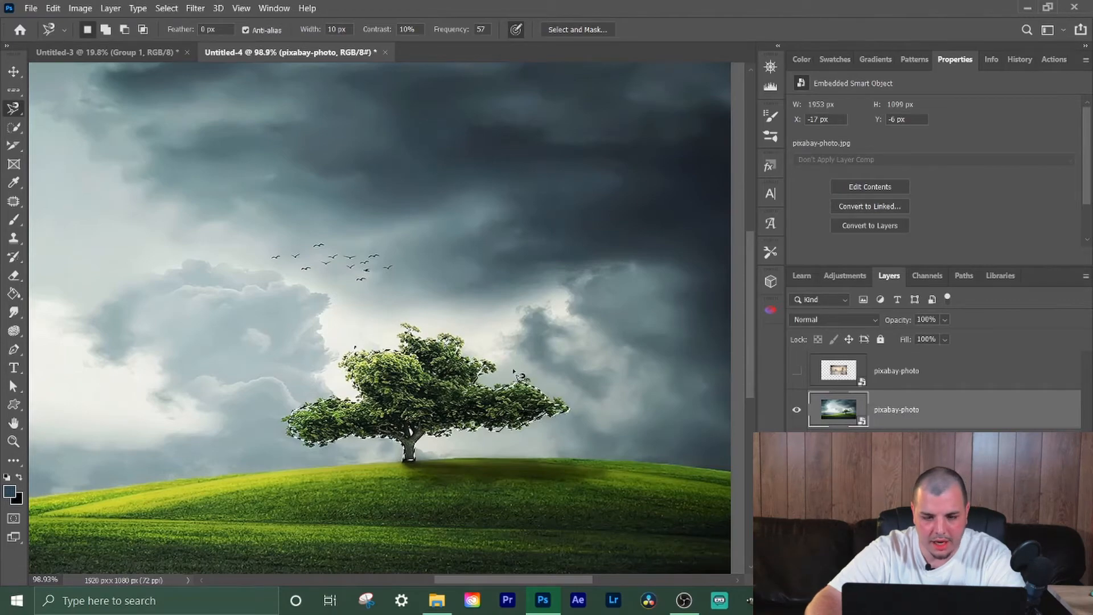
# - Examine up close how accurately the magnetic selection follows the leaf edges of the tree's crown
pyautogui.scroll(4, 519, 375)
pyautogui.scroll(2, 258, 395)
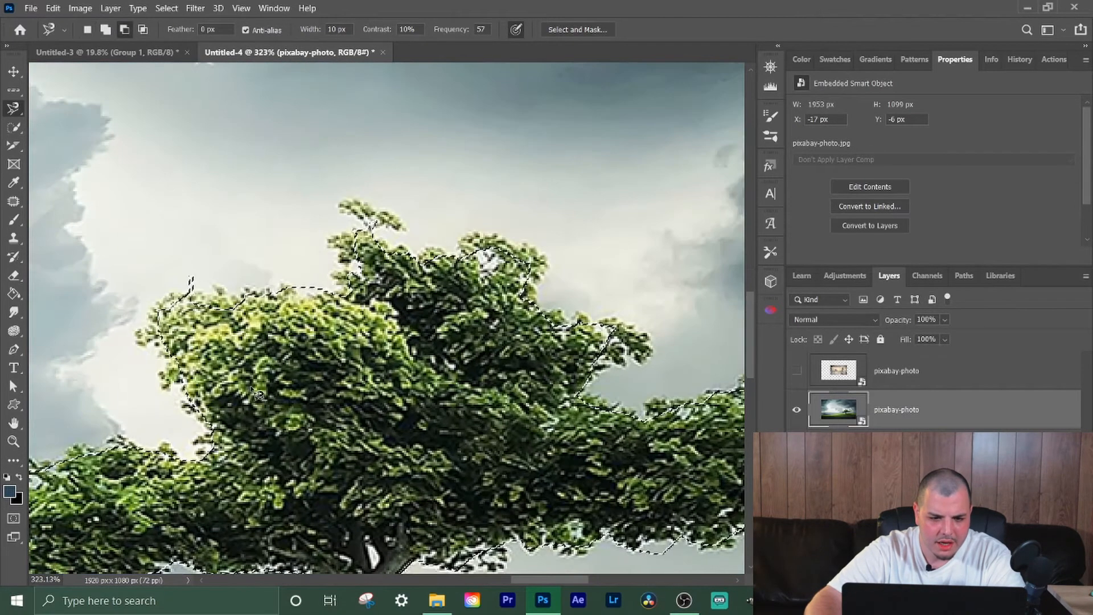
pyautogui.scroll(2, 258, 394)
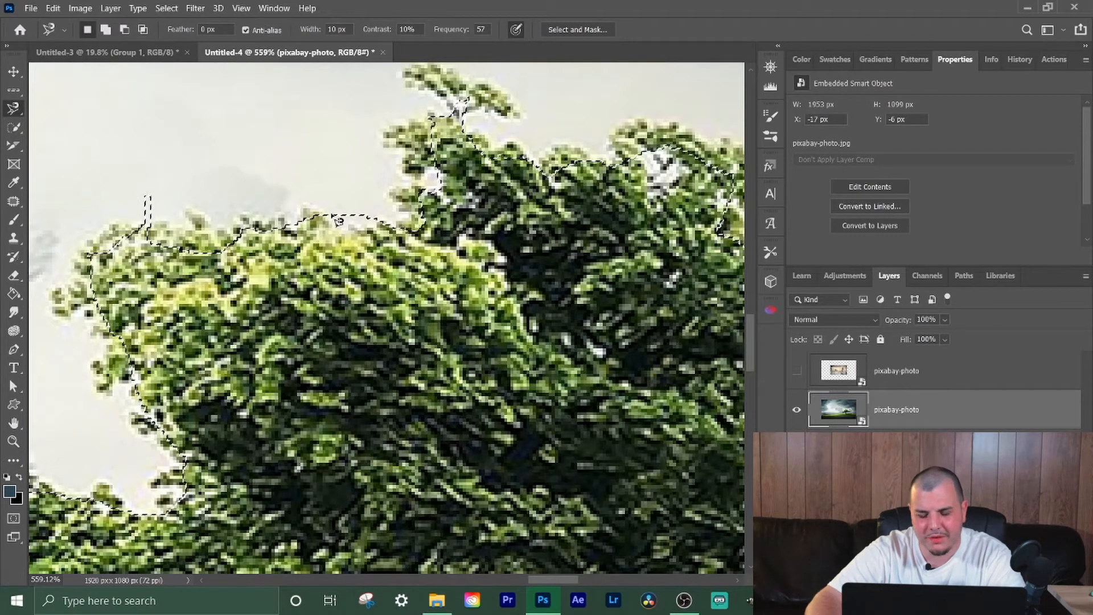
pyautogui.scroll(2, 448, 191)
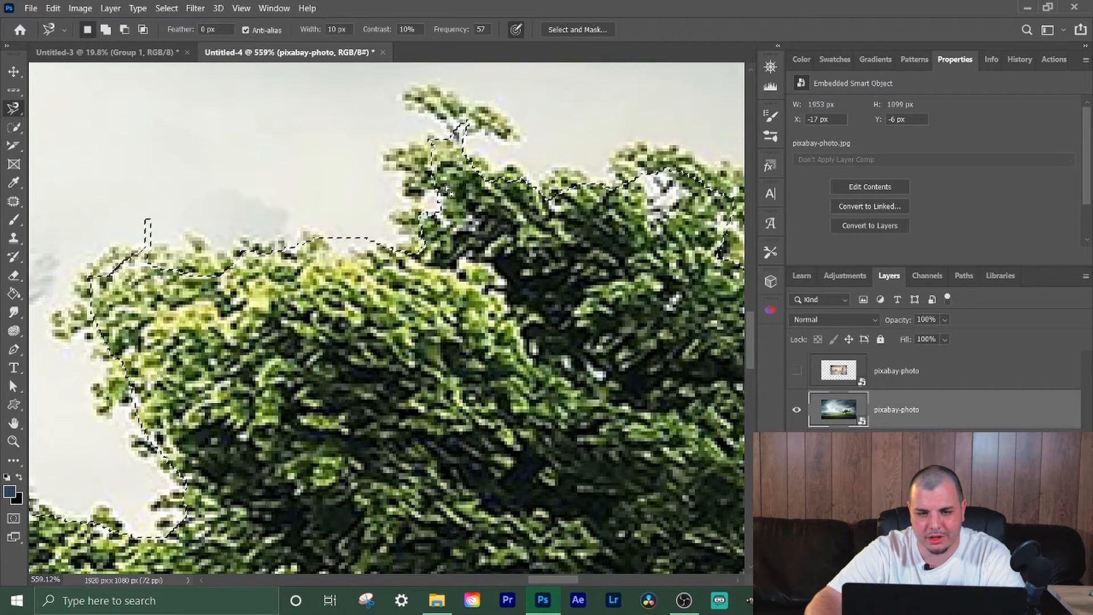
pyautogui.scroll(2, 448, 192)
pyautogui.scroll(-5, 450, 196)
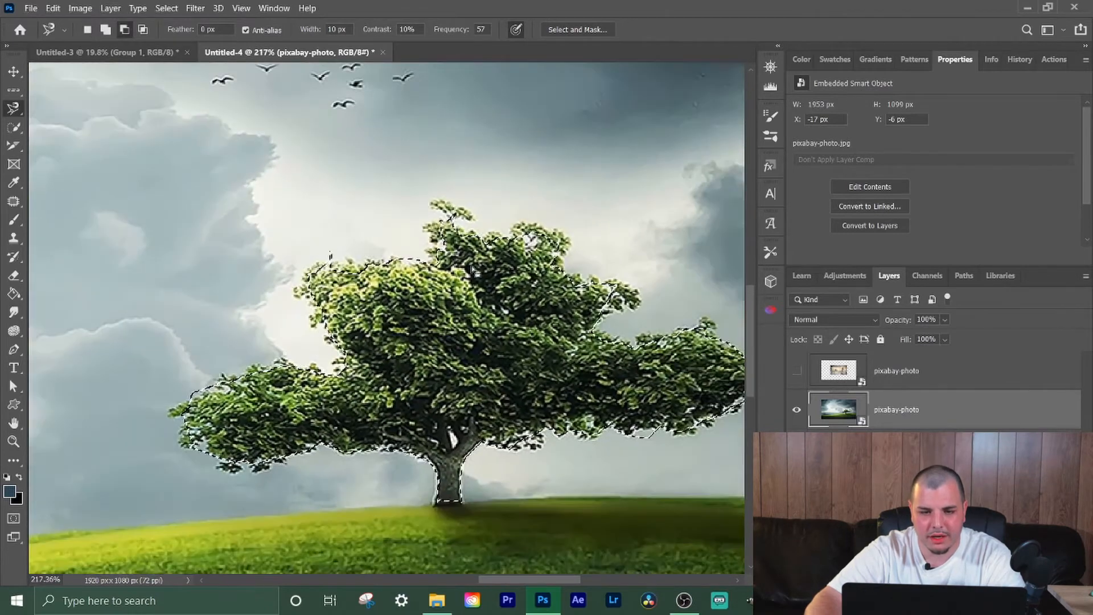
pyautogui.scroll(-2, 472, 272)
pyautogui.scroll(-2, 462, 512)
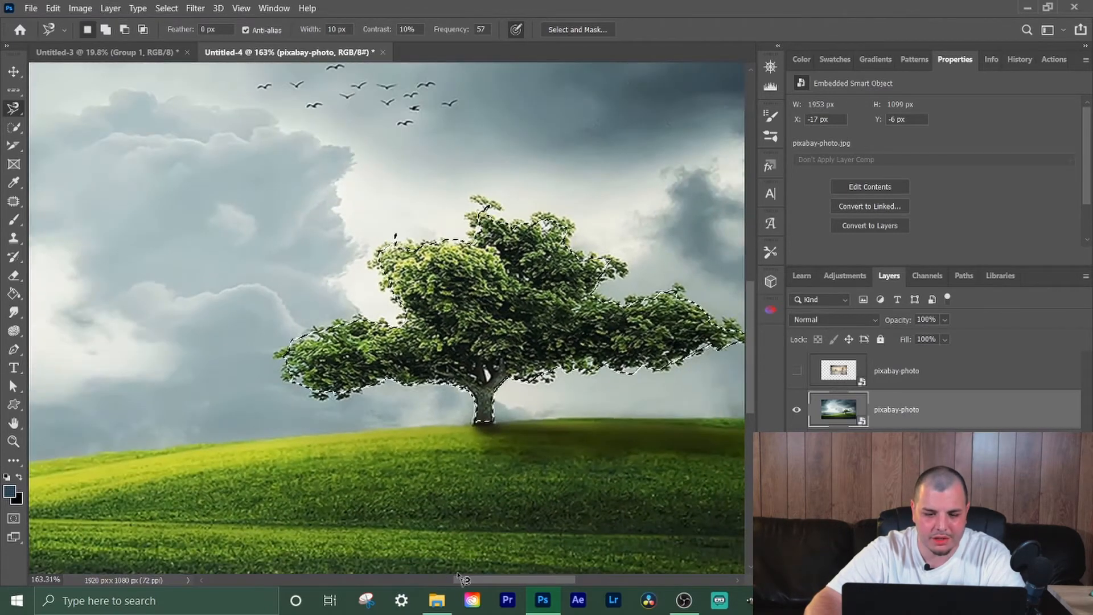
pyautogui.moveTo(486, 578); pyautogui.dragTo(509, 575)
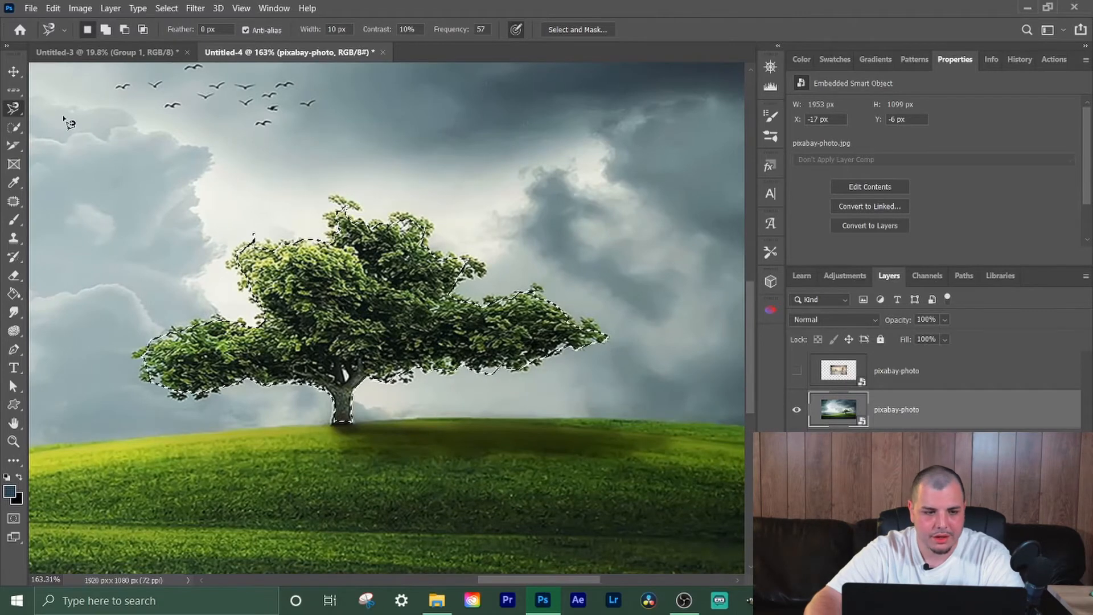
# - Clear the magnetic selection and select the tree by framing it with the Object Selection Tool in Rectangle mode
pyautogui.hotkey('ctrl', 'd')
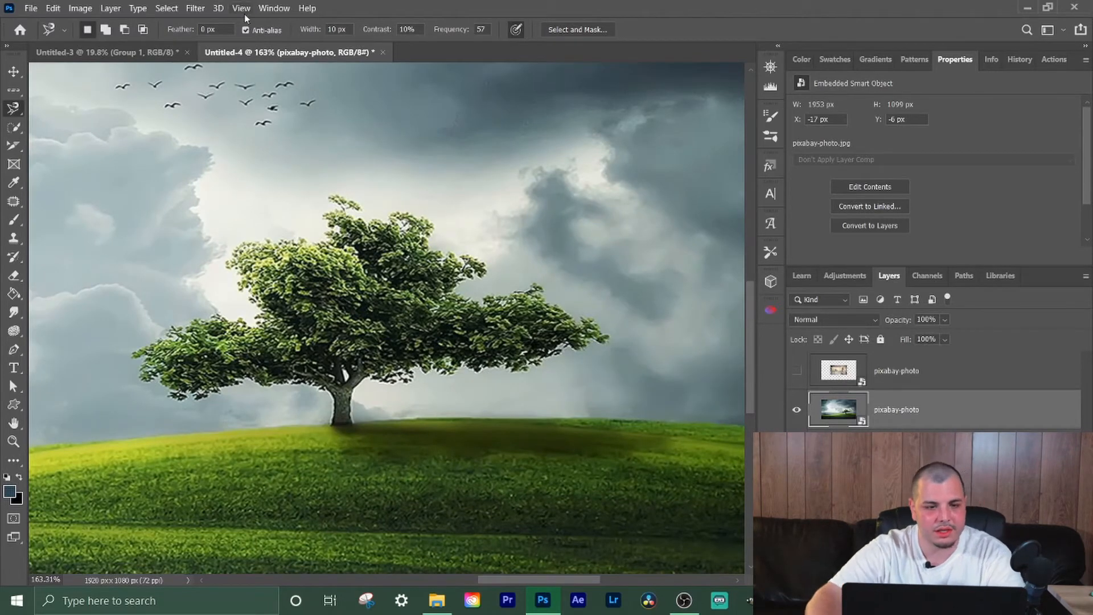
pyautogui.click(14, 130)
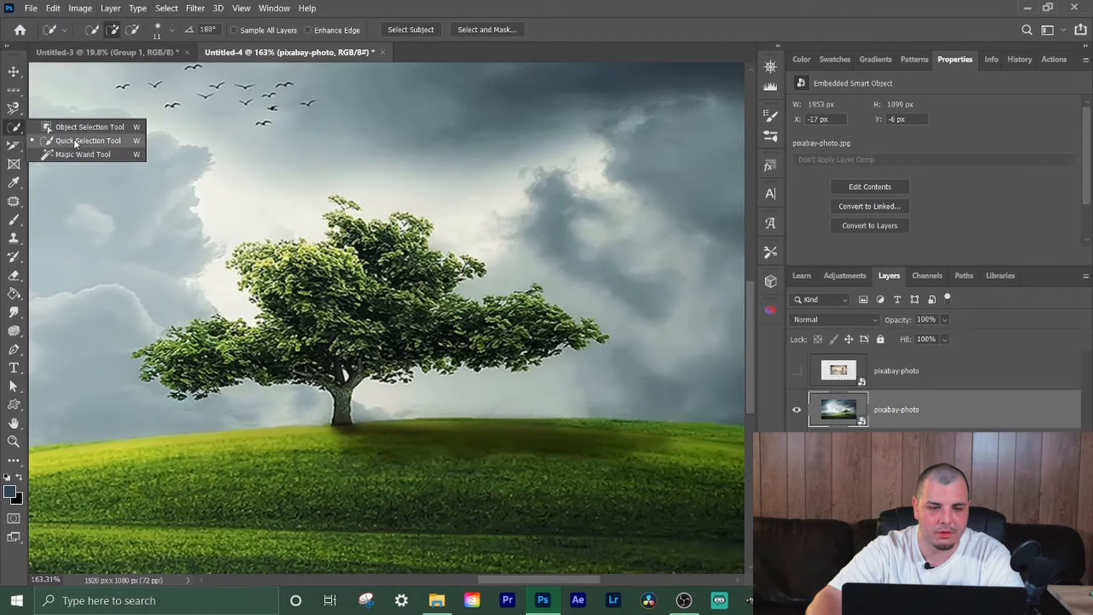
pyautogui.click(88, 127)
pyautogui.rightClick(13, 132)
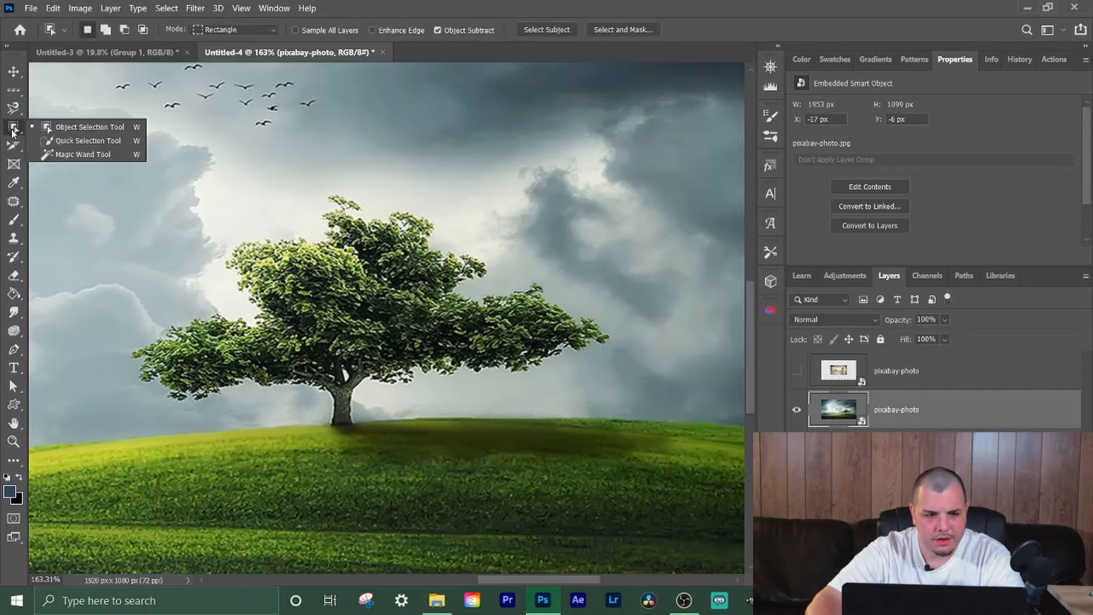
pyautogui.click(76, 127)
pyautogui.moveTo(126, 159); pyautogui.dragTo(639, 474)
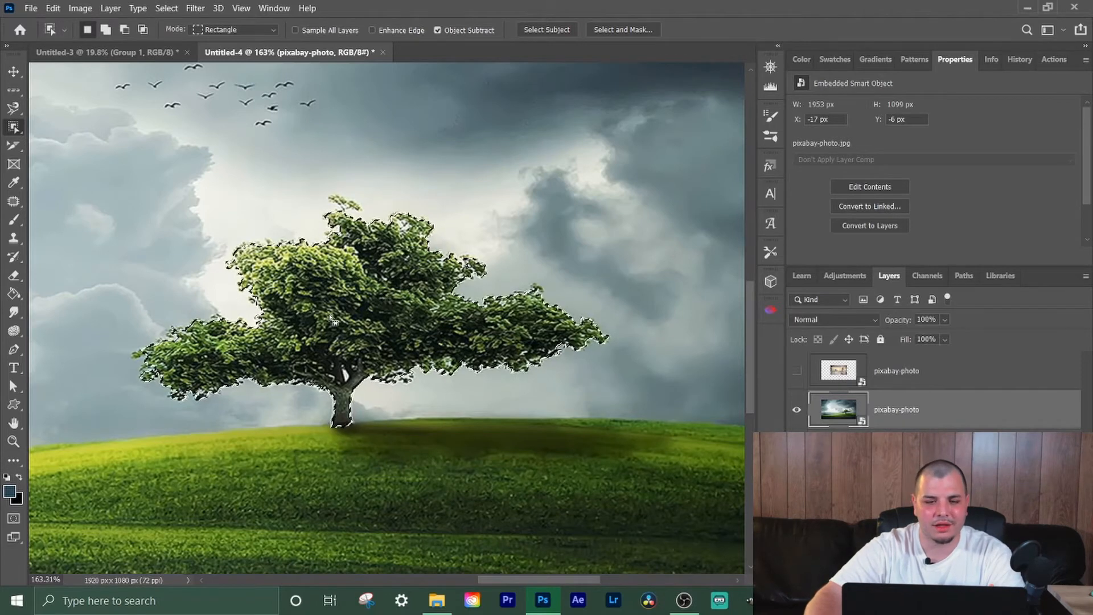
pyautogui.click(11, 110)
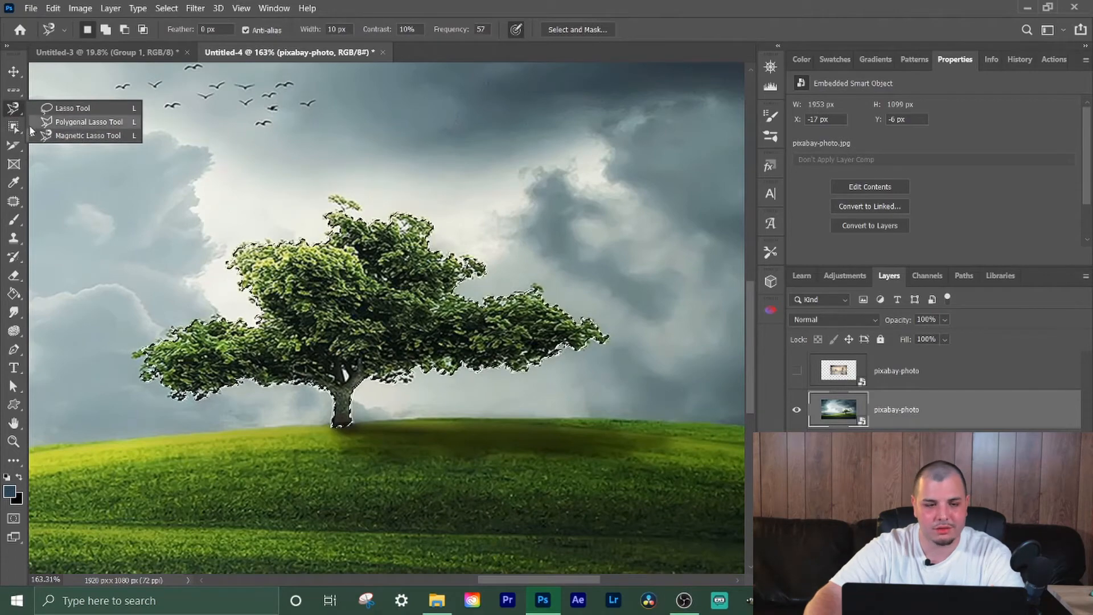
pyautogui.click(17, 132)
pyautogui.click(17, 132)
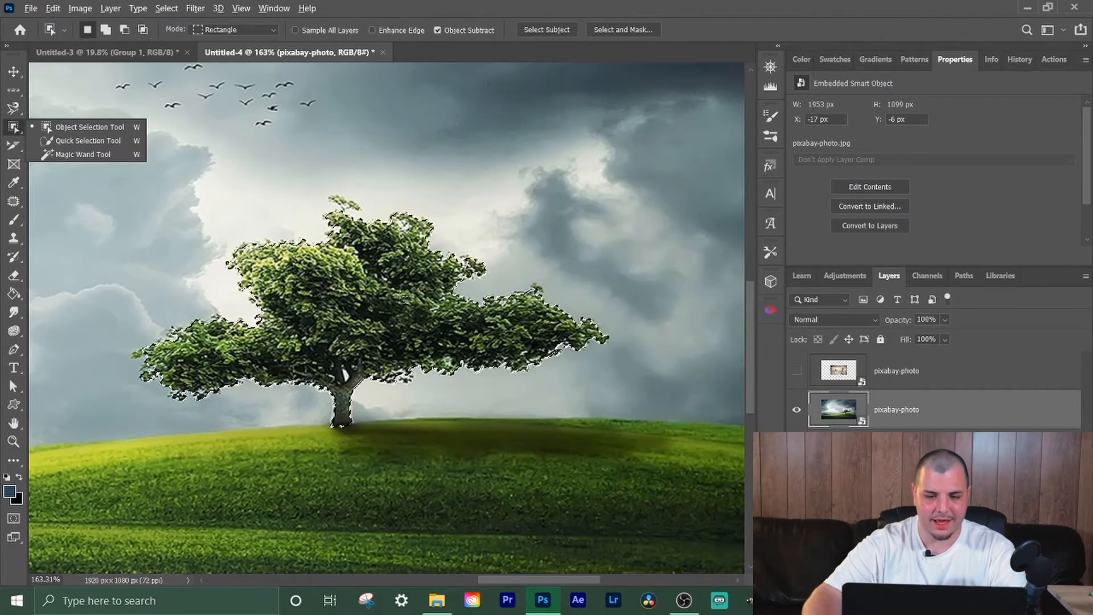
# - Inspect the object selection's edge around the tree's crown and clear the selection
pyautogui.scroll(4, 400, 295)
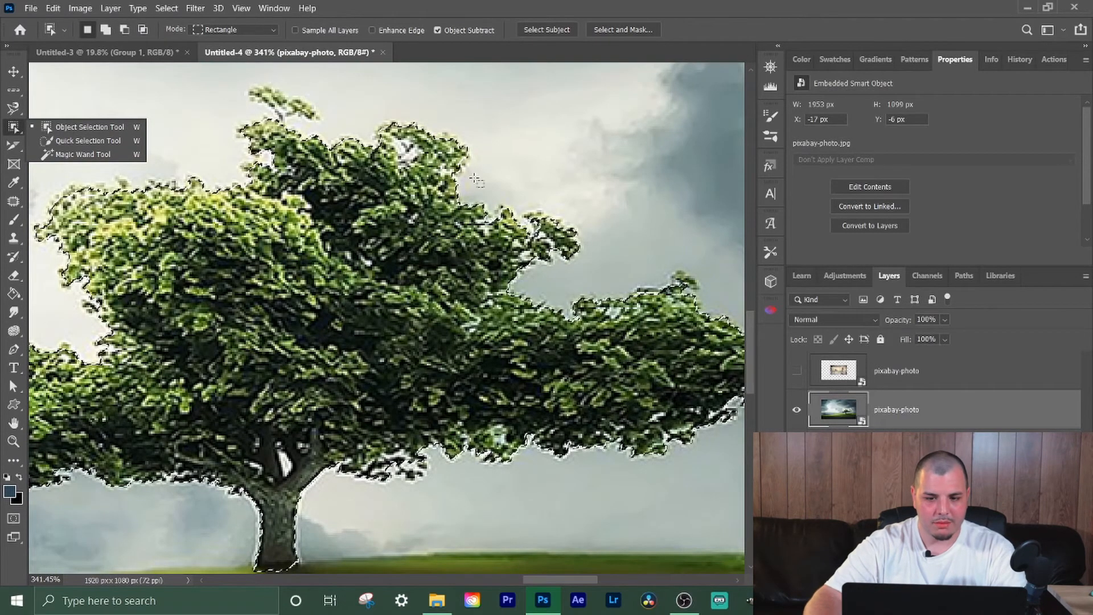
pyautogui.scroll(-3, 432, 324)
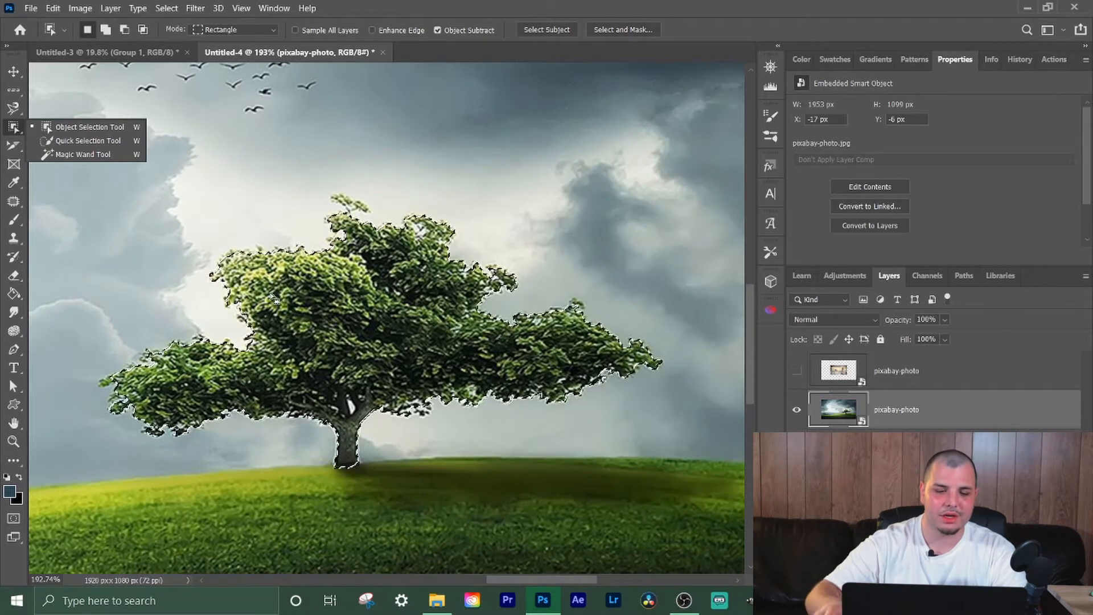
pyautogui.click(305, 347)
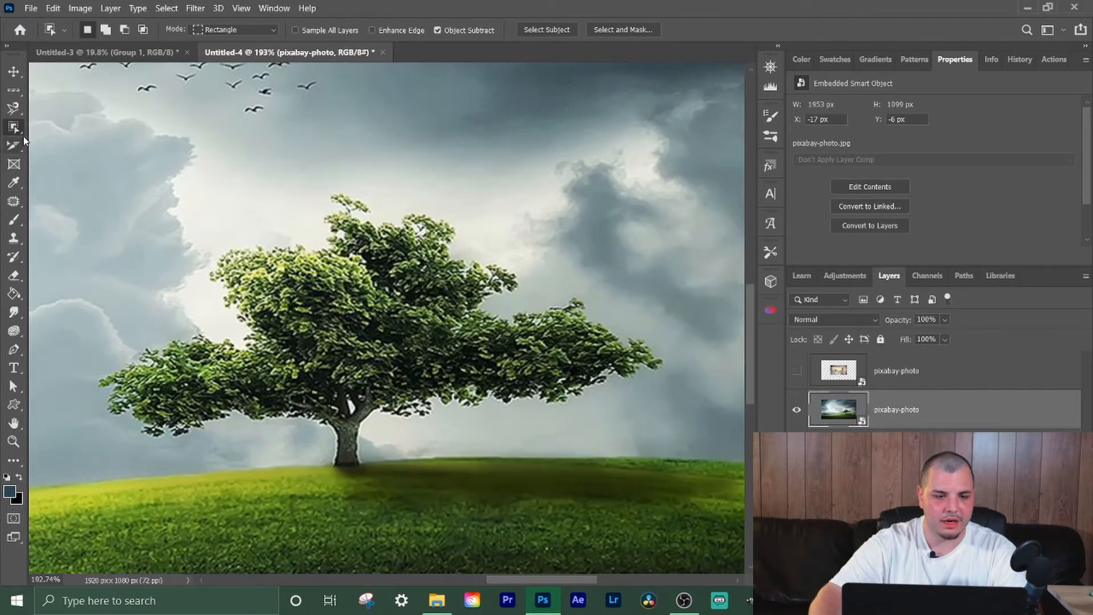
# - Paint a selection over the tree's crown and its side branches with the Quick Selection Tool
pyautogui.rightClick(13, 129)
pyautogui.click(55, 141)
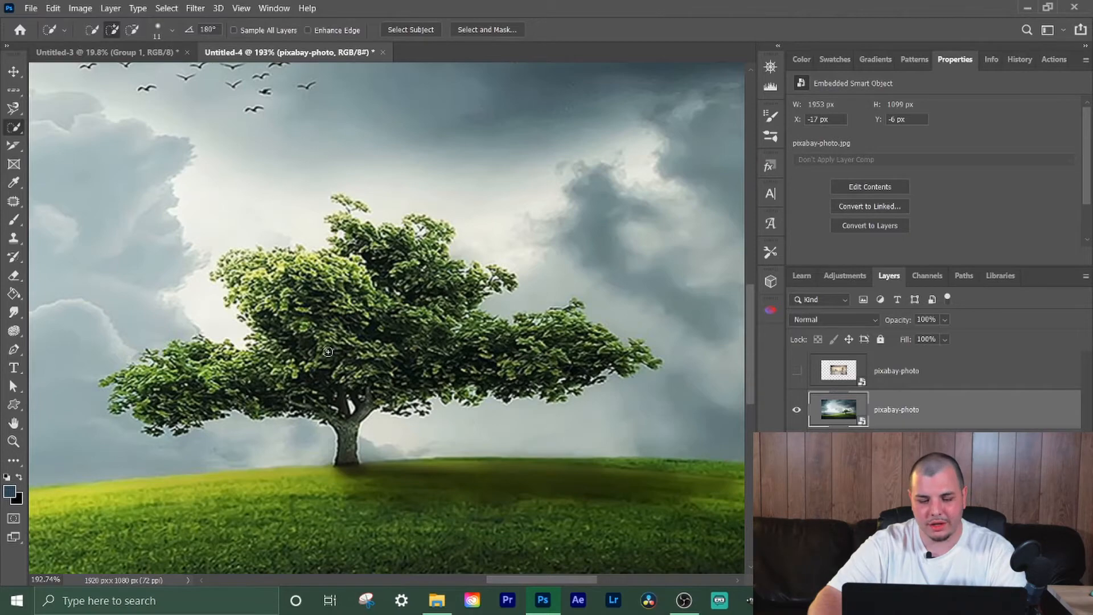
pyautogui.scroll(6, 328, 352)
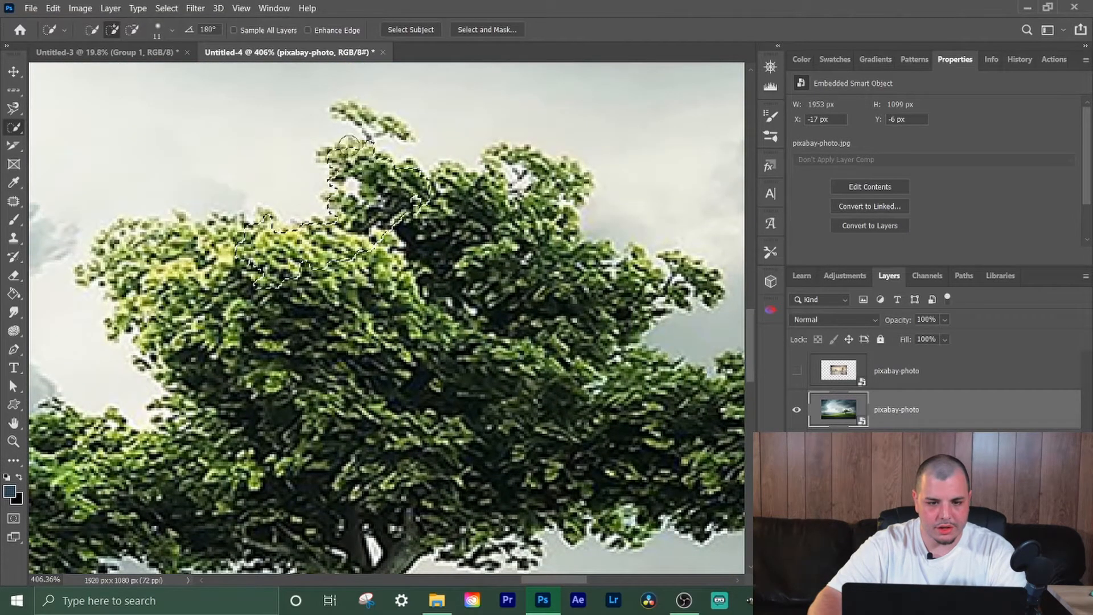
pyautogui.moveTo(367, 127)
pyautogui.mouseDown()
pyautogui.moveTo(424, 199)
pyautogui.moveTo(523, 190)
pyautogui.moveTo(626, 308)
pyautogui.mouseUp()
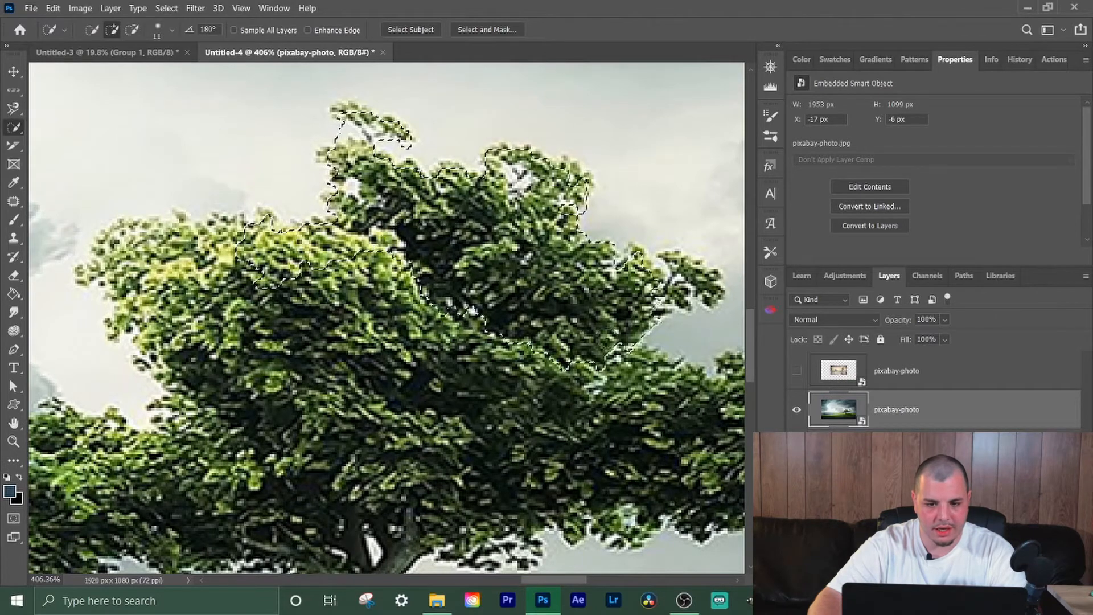
pyautogui.moveTo(267, 256)
pyautogui.mouseDown()
pyautogui.moveTo(290, 391)
pyautogui.moveTo(166, 428)
pyautogui.moveTo(225, 247)
pyautogui.moveTo(140, 244)
pyautogui.mouseUp()
pyautogui.moveTo(126, 501); pyautogui.dragTo(667, 463)
pyautogui.scroll(-1, 669, 450)
pyautogui.moveTo(669, 393); pyautogui.dragTo(631, 399)
pyautogui.scroll(-3, 634, 387)
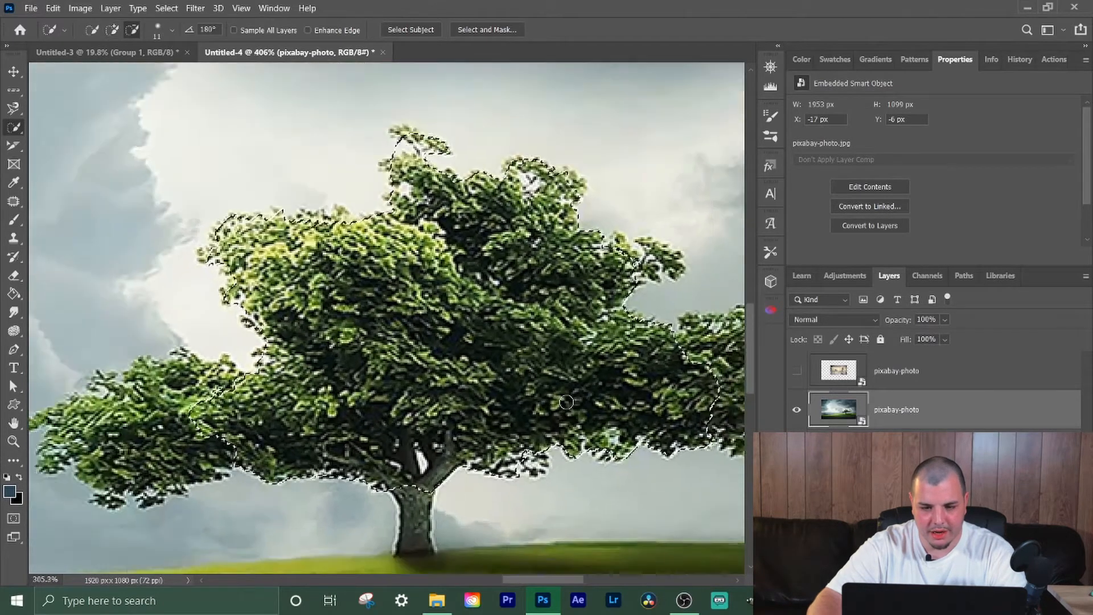
pyautogui.scroll(-1, 663, 393)
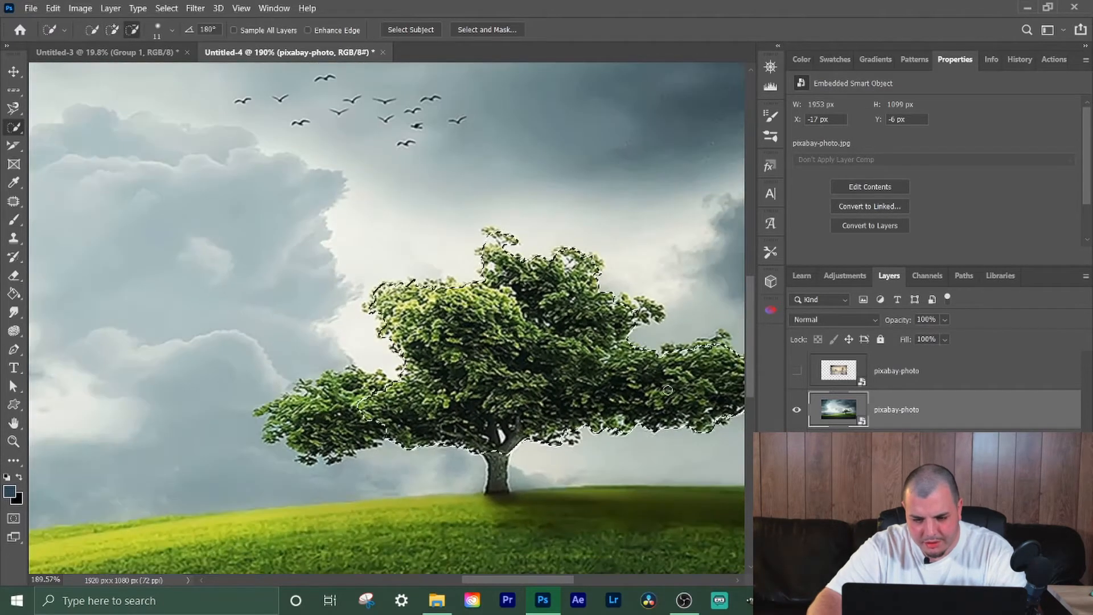
pyautogui.hscroll(2, 674, 457)
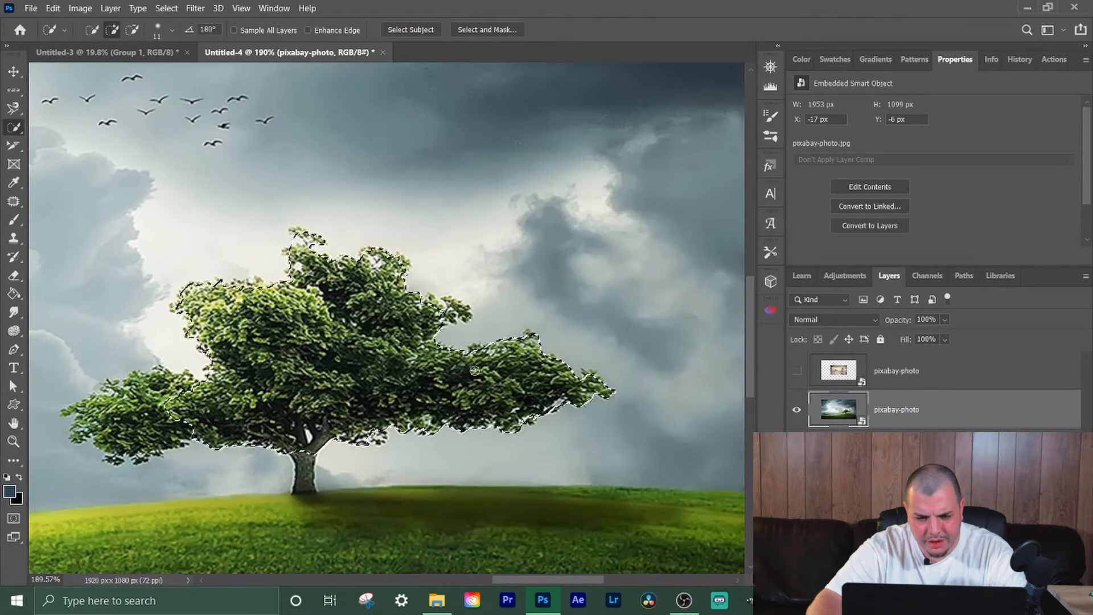
# - Add the missed leaf clump on the upper edge of the right branch to the selection, and reduce the brush size to 4 px
pyautogui.scroll(3, 488, 368)
pyautogui.scroll(5, 497, 378)
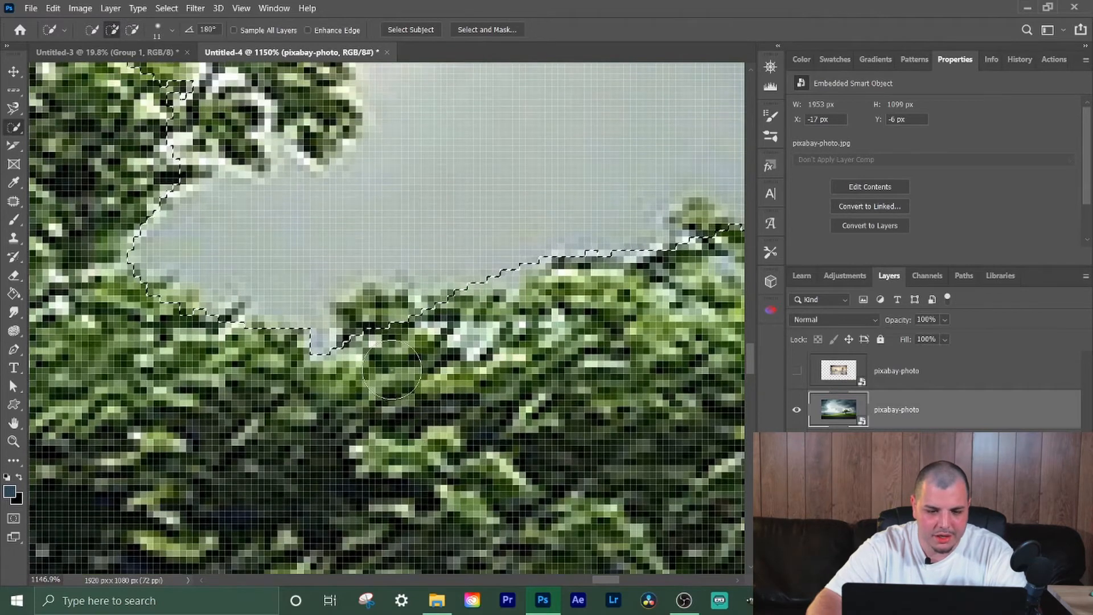
pyautogui.moveTo(384, 343)
pyautogui.mouseDown()
pyautogui.moveTo(374, 300)
pyautogui.moveTo(404, 341)
pyautogui.moveTo(393, 332)
pyautogui.moveTo(366, 348)
pyautogui.mouseUp()
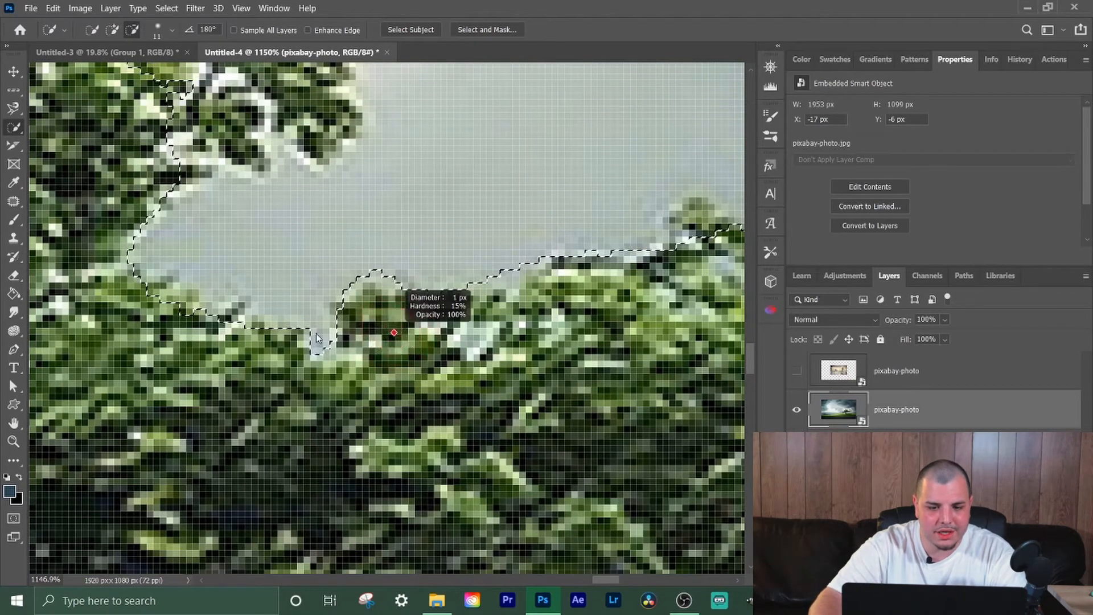
pyautogui.scroll(5, 352, 199)
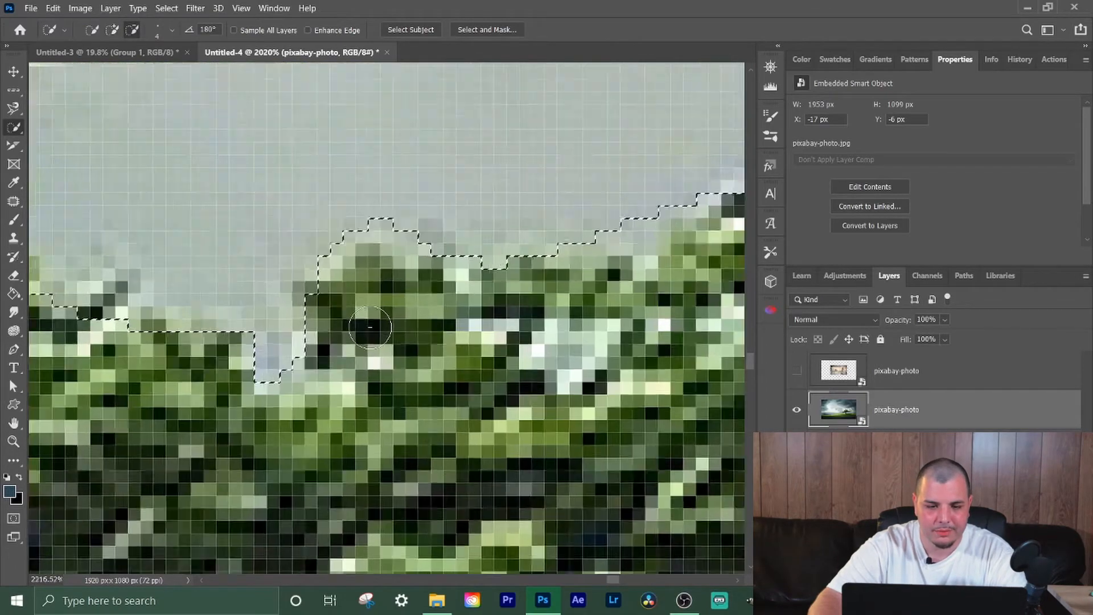
# - Enlarge the Quick Selection brush to 28 px and subtract the sky patch between the crown and right branch from the tree selection
pyautogui.scroll(-7, 351, 200)
pyautogui.scroll(-5, 455, 141)
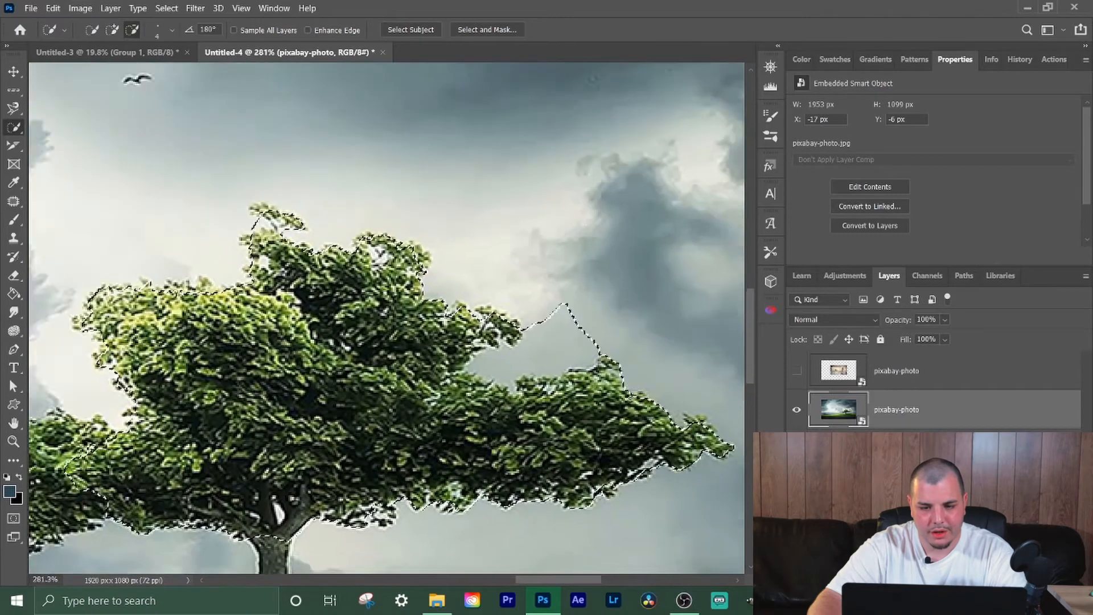
pyautogui.scroll(1, 621, 378)
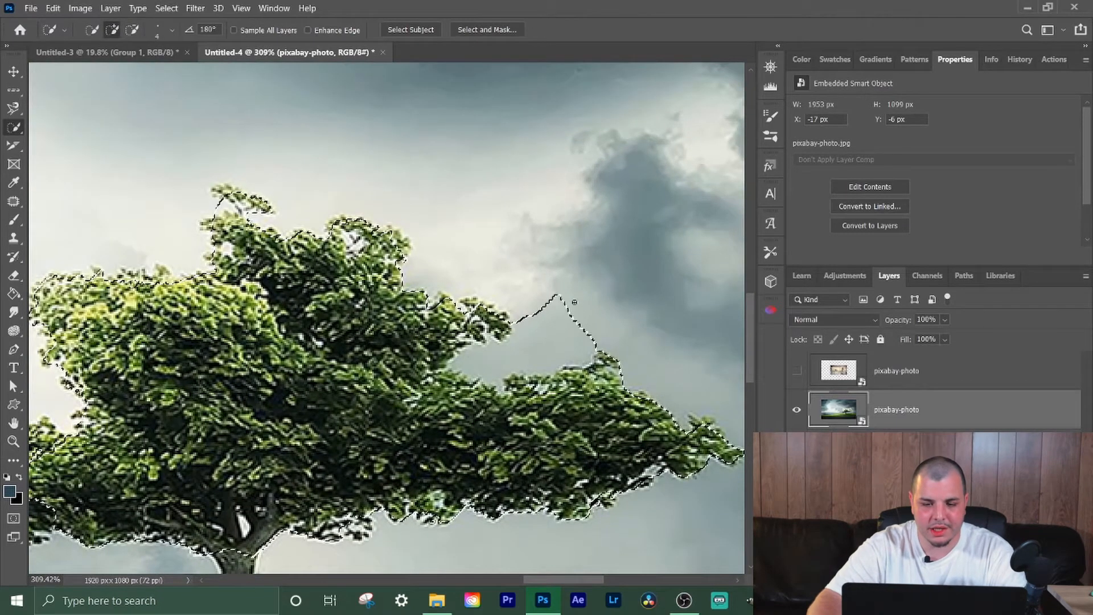
pyautogui.press('alt')
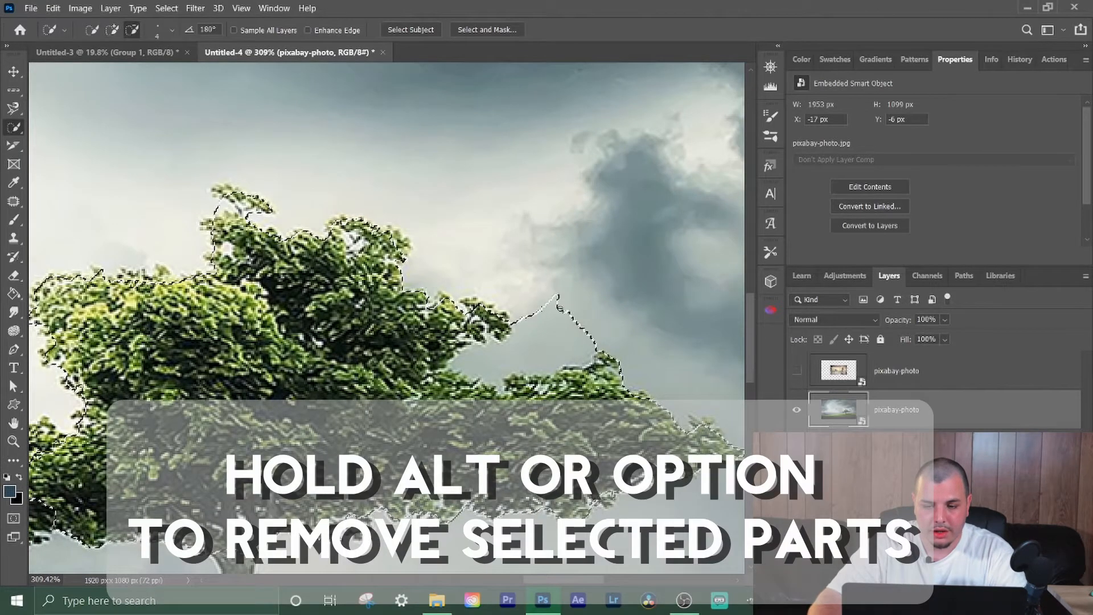
pyautogui.moveTo(579, 277)
pyautogui.mouseDown()
pyautogui.moveTo(572, 273)
pyautogui.moveTo(606, 279)
pyautogui.moveTo(571, 277)
pyautogui.moveTo(554, 311)
pyautogui.mouseUp()
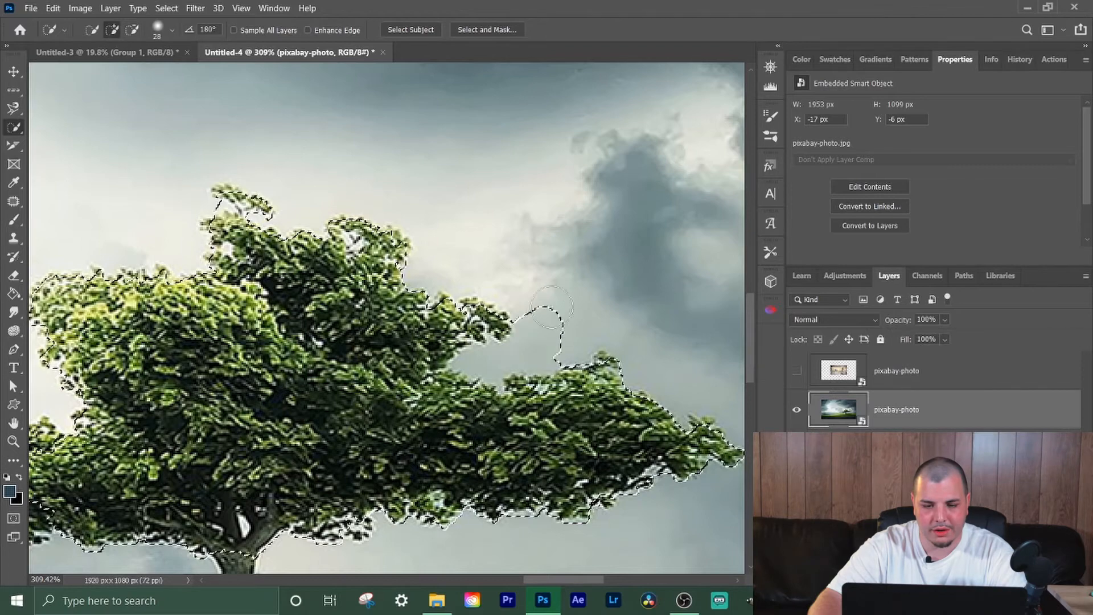
pyautogui.moveTo(566, 265); pyautogui.dragTo(613, 232)
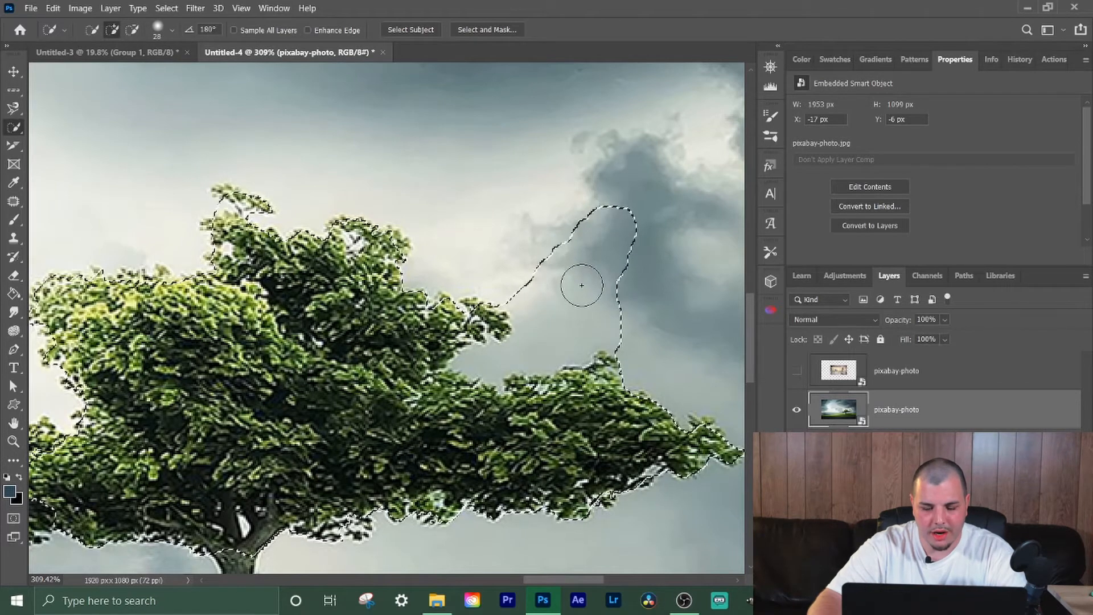
pyautogui.moveTo(581, 289)
pyautogui.mouseDown()
pyautogui.moveTo(601, 202)
pyautogui.moveTo(626, 302)
pyautogui.moveTo(621, 257)
pyautogui.moveTo(578, 237)
pyautogui.moveTo(584, 287)
pyautogui.moveTo(484, 366)
pyautogui.moveTo(547, 304)
pyautogui.moveTo(516, 272)
pyautogui.moveTo(550, 302)
pyautogui.moveTo(476, 364)
pyautogui.mouseUp()
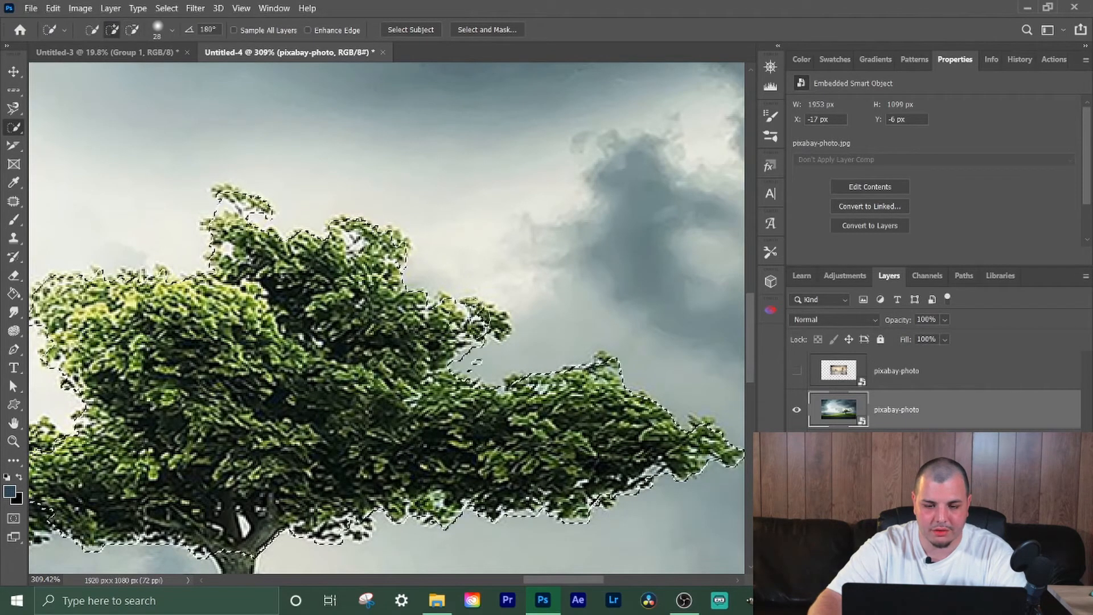
pyautogui.moveTo(488, 349); pyautogui.dragTo(483, 366)
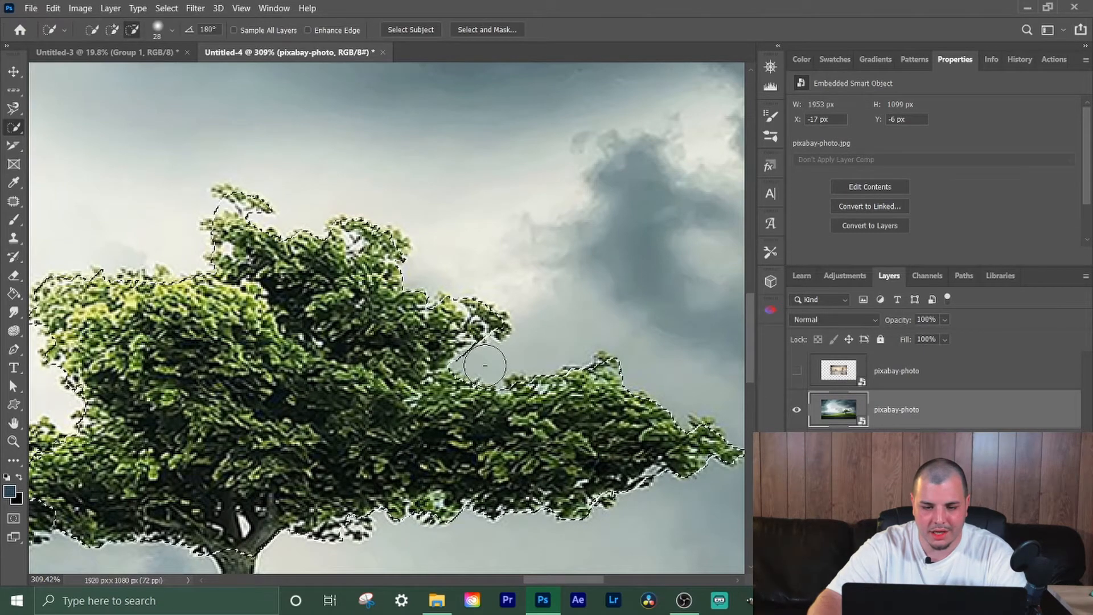
# - Add the tree's left branch to the selection and subtract the sky along its outer edge
pyautogui.scroll(-3, 174, 360)
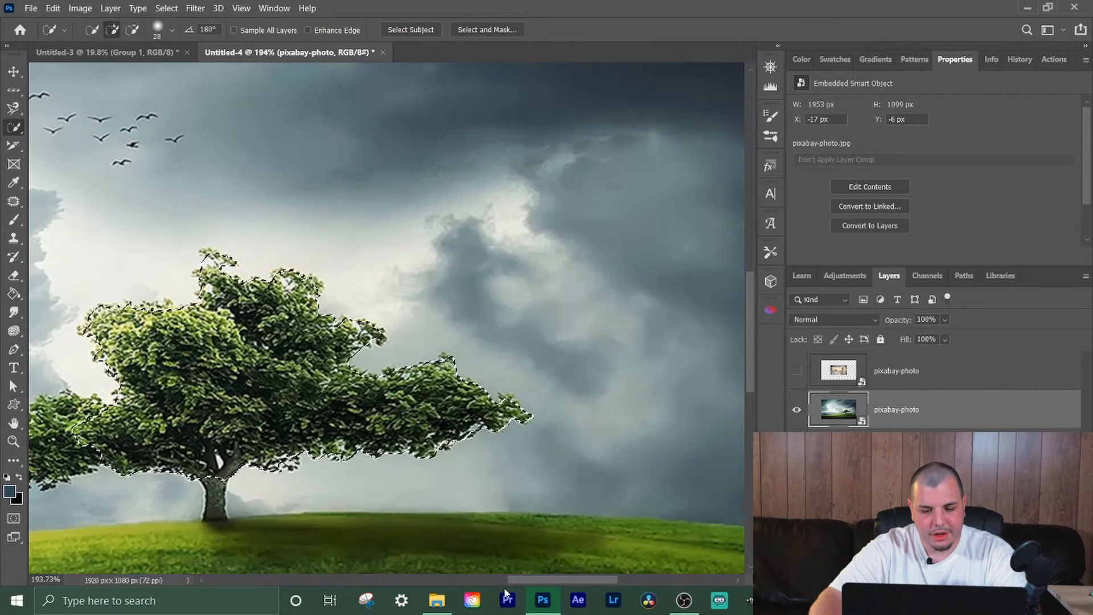
pyautogui.moveTo(521, 578)
pyautogui.mouseDown()
pyautogui.moveTo(445, 578)
pyautogui.moveTo(476, 578)
pyautogui.mouseUp()
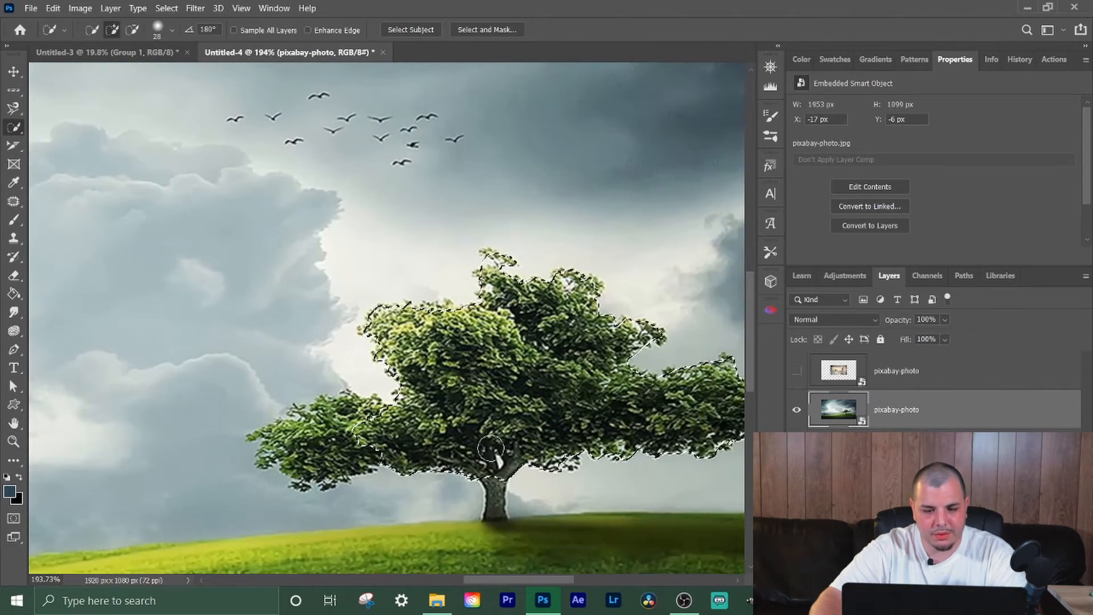
pyautogui.moveTo(332, 439)
pyautogui.mouseDown()
pyautogui.moveTo(266, 441)
pyautogui.moveTo(270, 424)
pyautogui.moveTo(263, 435)
pyautogui.moveTo(347, 450)
pyautogui.mouseUp()
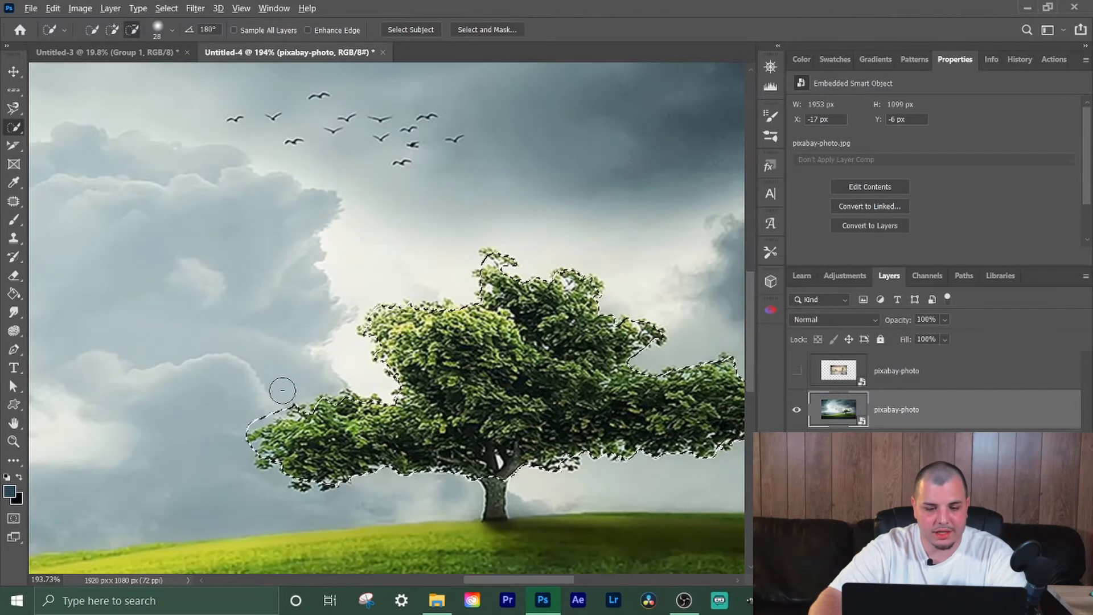
pyautogui.press('alt')
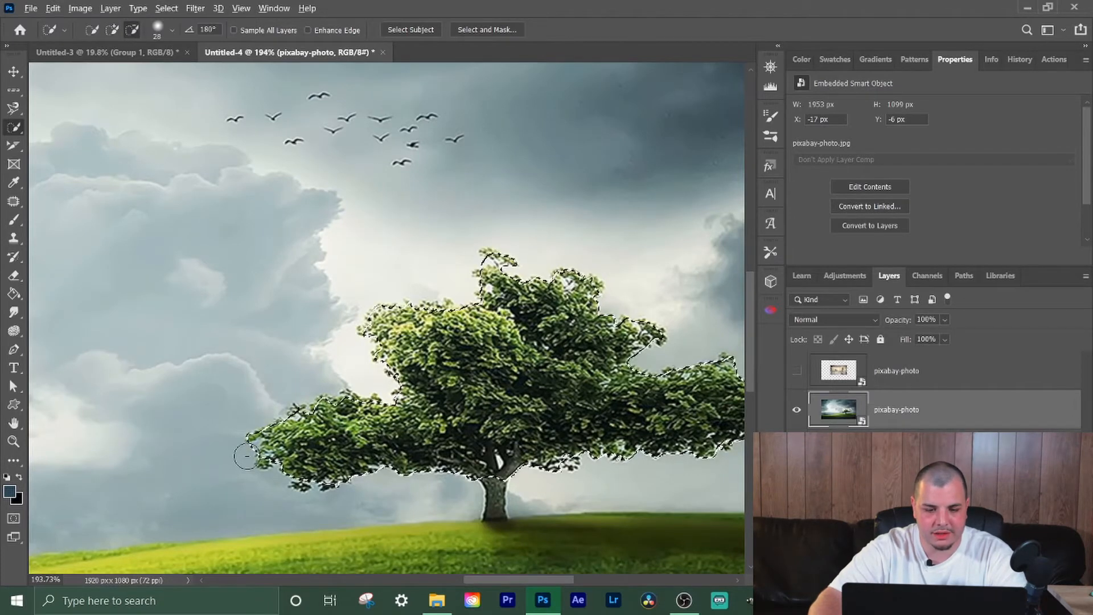
# - Select the bright sky behind the tree with the Magic Wand Tool at tolerance 32 and clear the selection
pyautogui.scroll(-3, 341, 454)
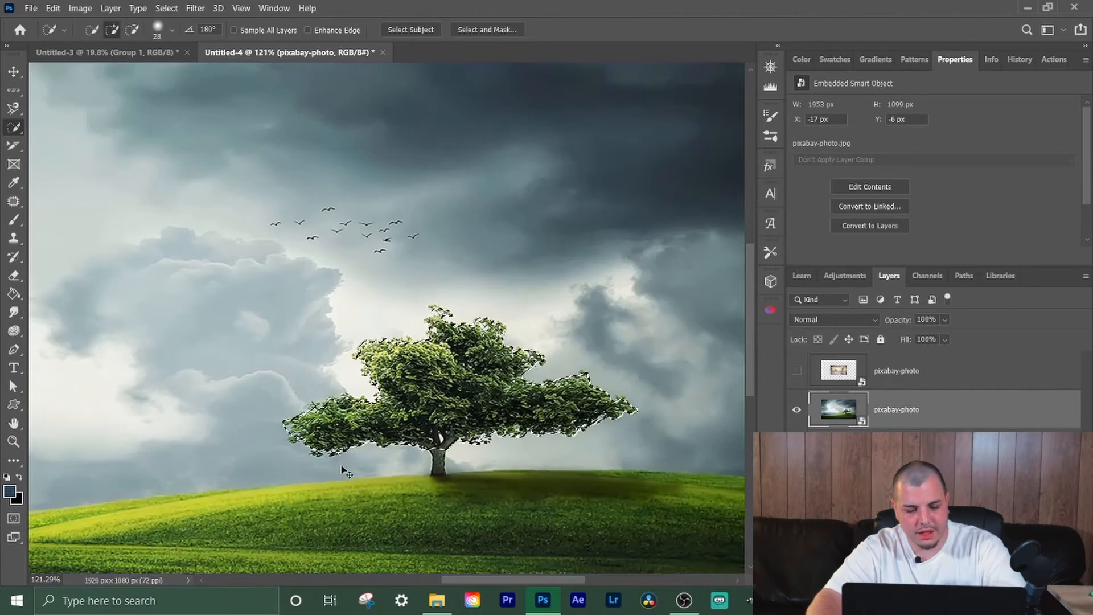
pyautogui.rightClick(17, 131)
pyautogui.click(91, 152)
pyautogui.scroll(2, 438, 341)
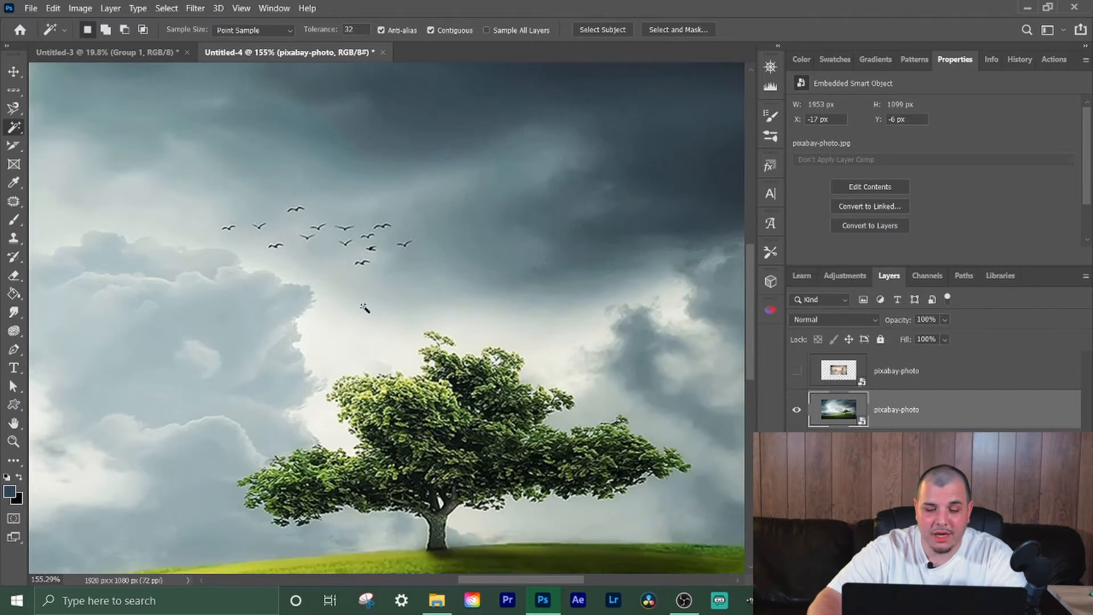
pyautogui.click(355, 339)
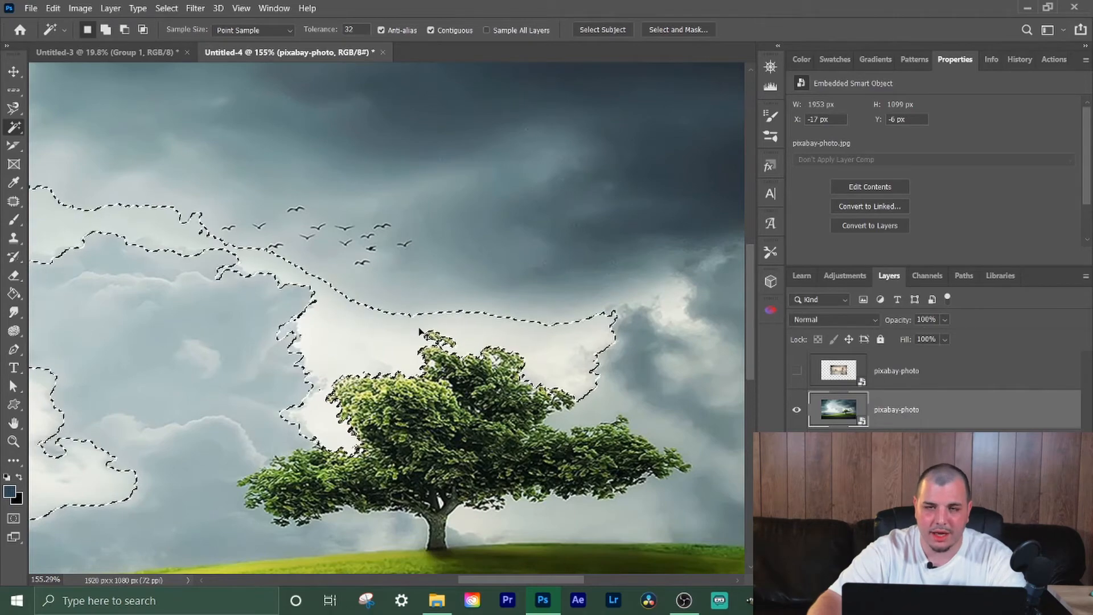
pyautogui.scroll(-5, 417, 333)
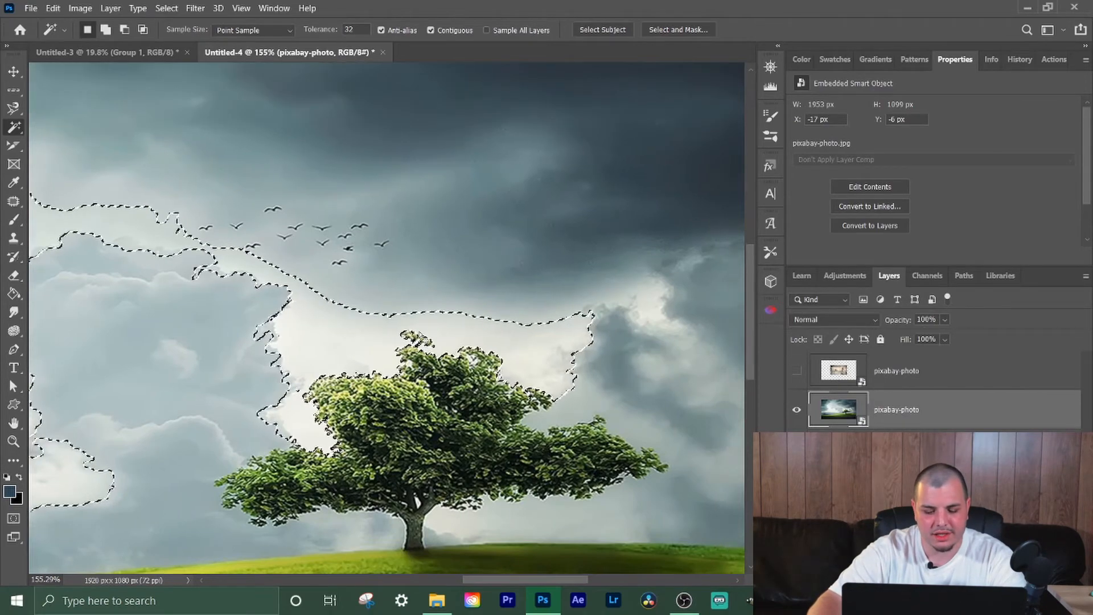
pyautogui.scroll(-2, 423, 335)
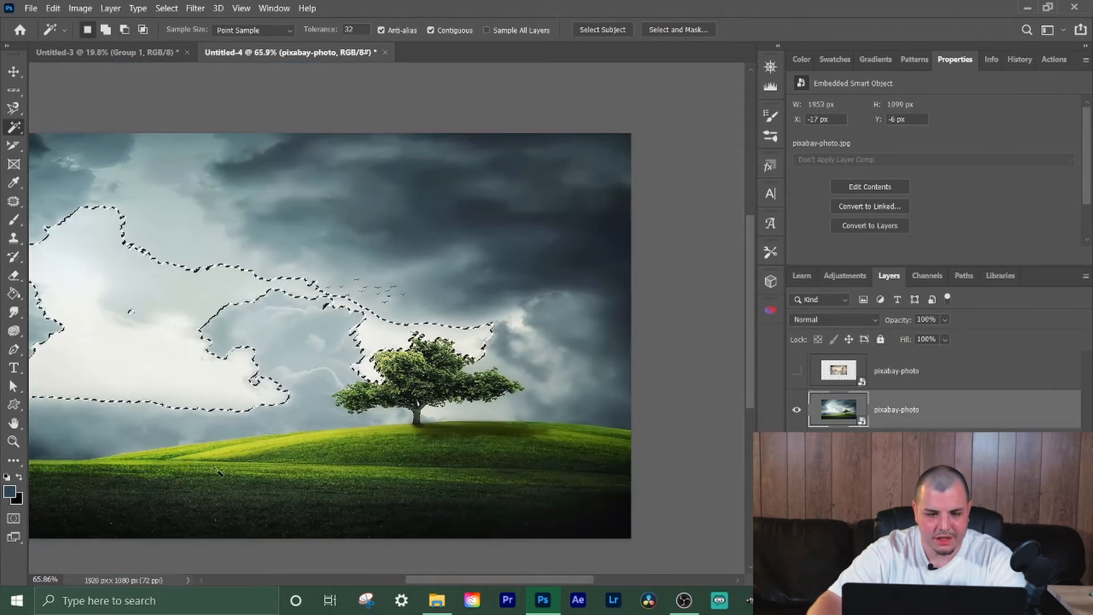
pyautogui.moveTo(449, 577); pyautogui.dragTo(412, 587)
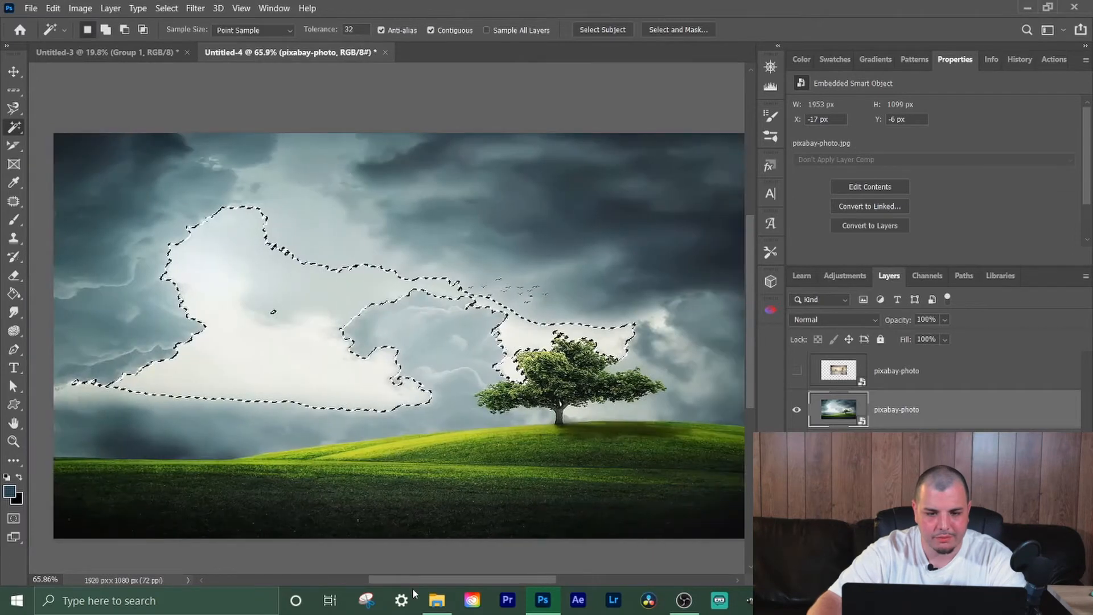
pyautogui.hotkey('ctrl', 'd')
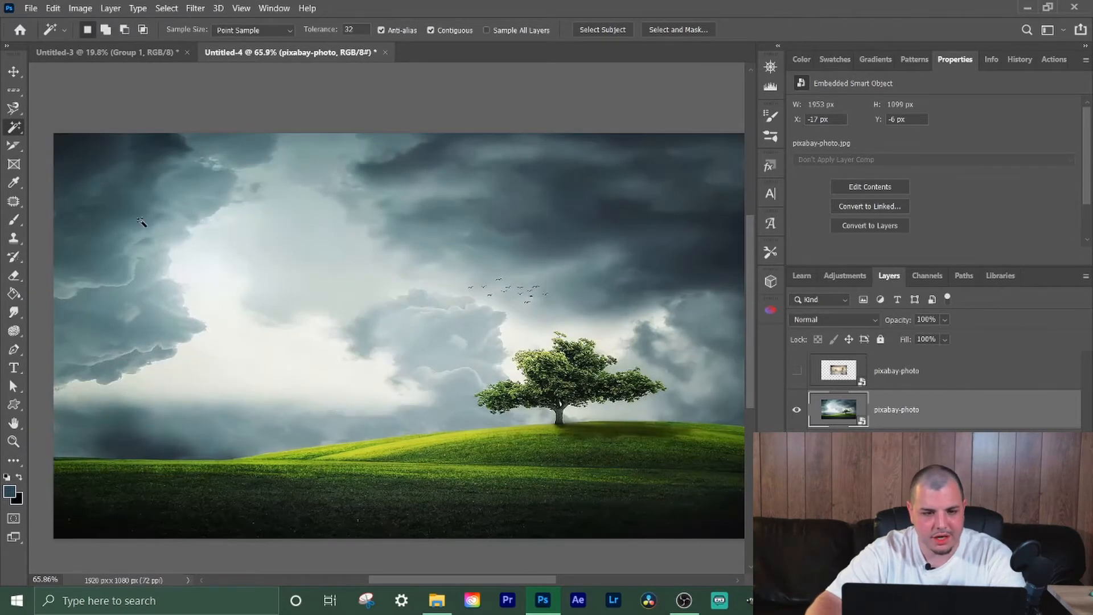
# - Try the Magic Wand on the grey left cloud, the dark upper-left cloud and the dark upper-right cloud, and clear the selection
pyautogui.click(154, 317)
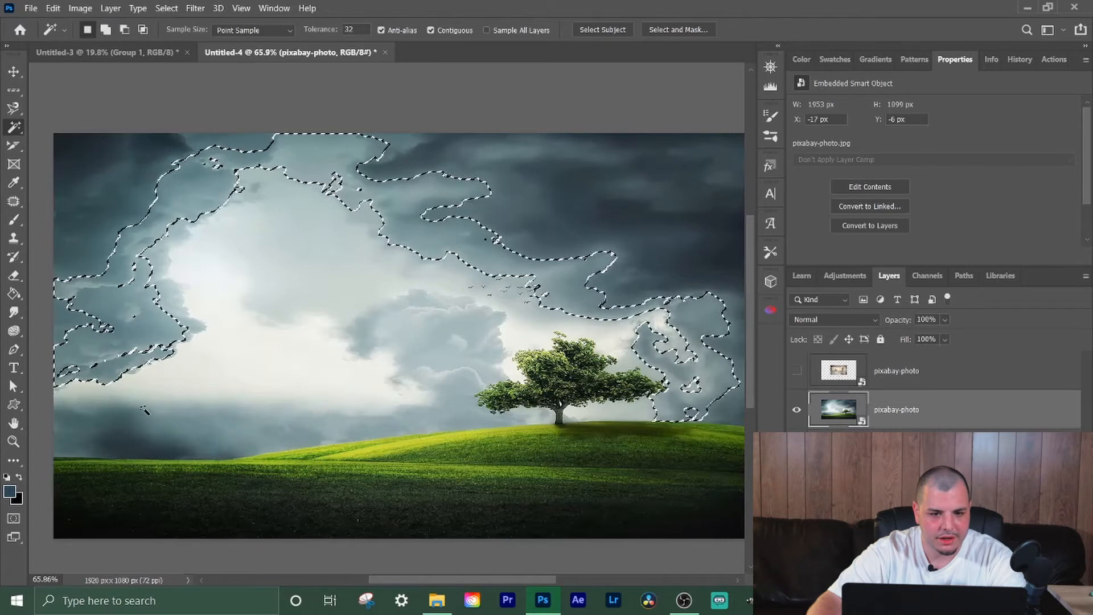
pyautogui.click(95, 158)
pyautogui.click(137, 183)
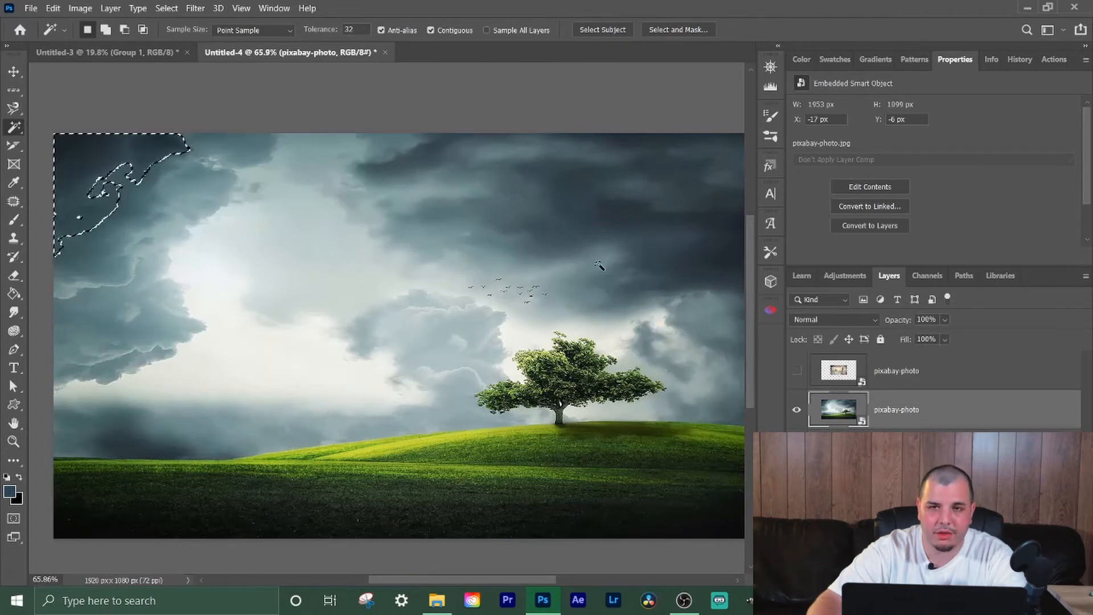
pyautogui.click(690, 161)
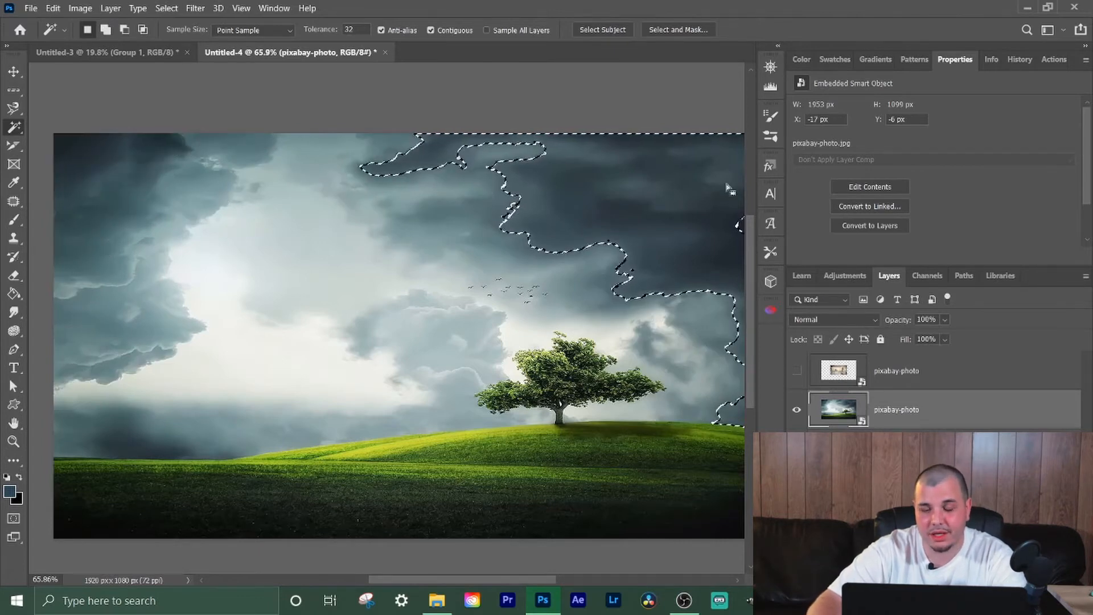
pyautogui.hotkey('ctrl', 'd')
# - Try the Magic Wand on the tree's crown, its trunk and the grass, and clear the resulting selections
pyautogui.click(574, 387)
pyautogui.hotkey('ctrl', 'd')
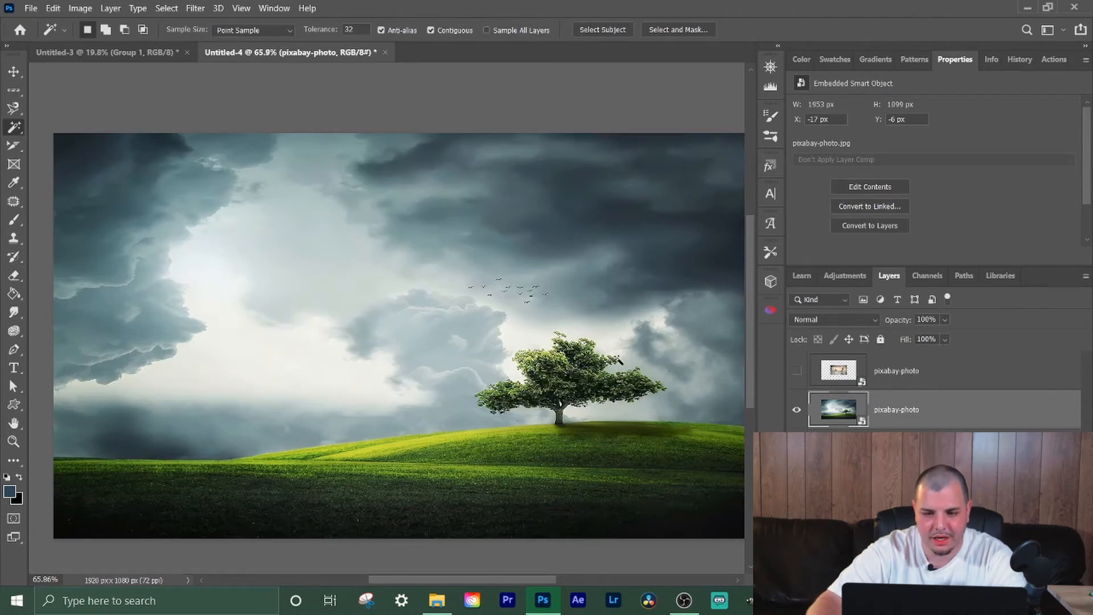
pyautogui.click(558, 417)
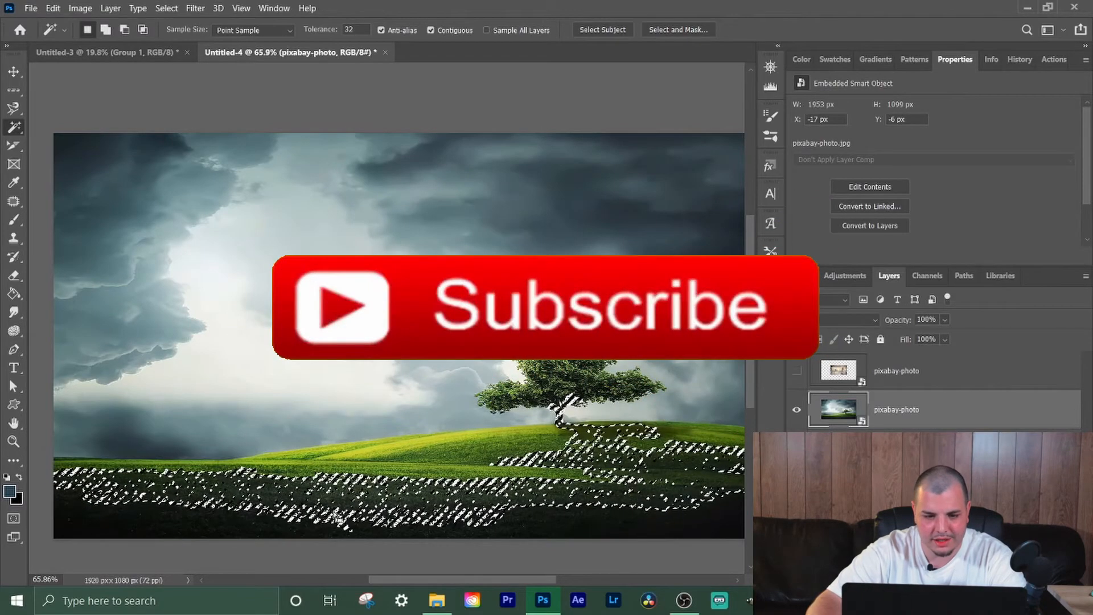
pyautogui.click(411, 454)
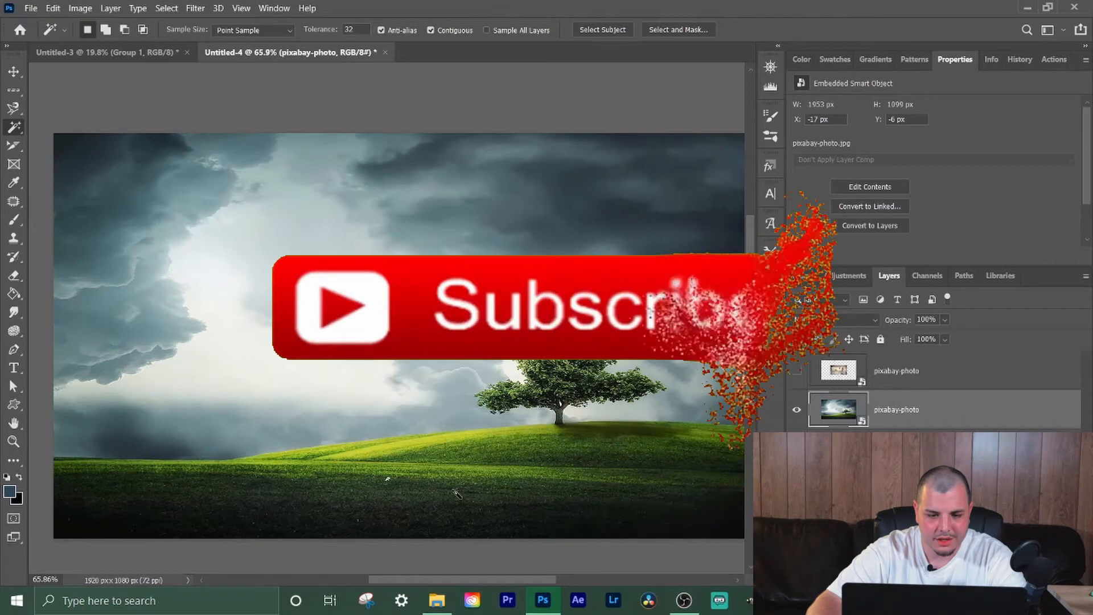
pyautogui.click(265, 510)
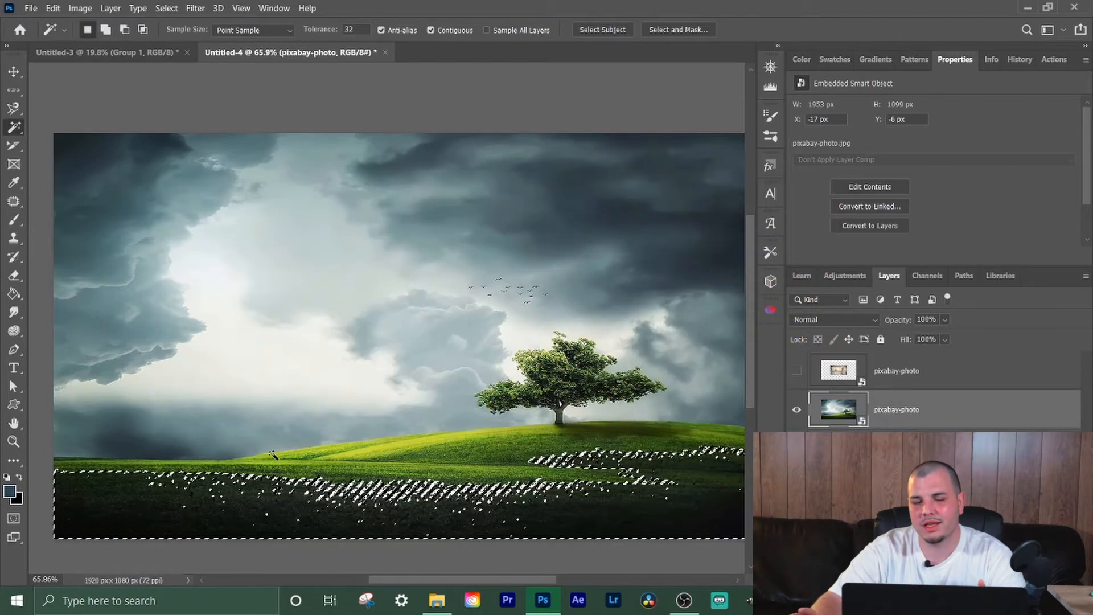
pyautogui.hotkey('ctrl', 'd')
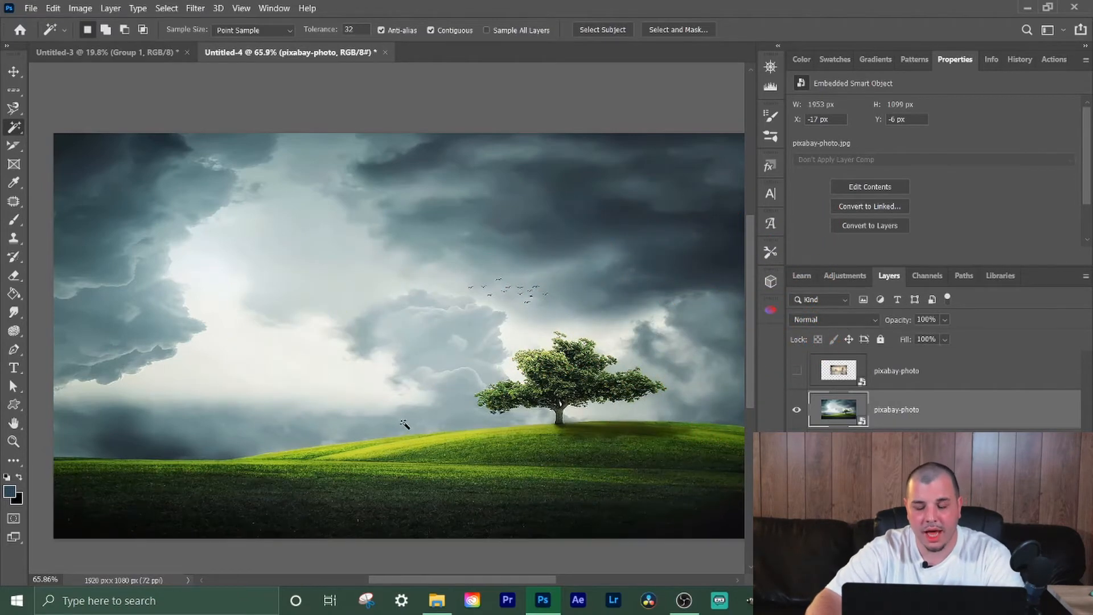
# - Switch to the Background Eraser Tool and rasterize the photo's smart object so it can be erased
pyautogui.click(13, 276)
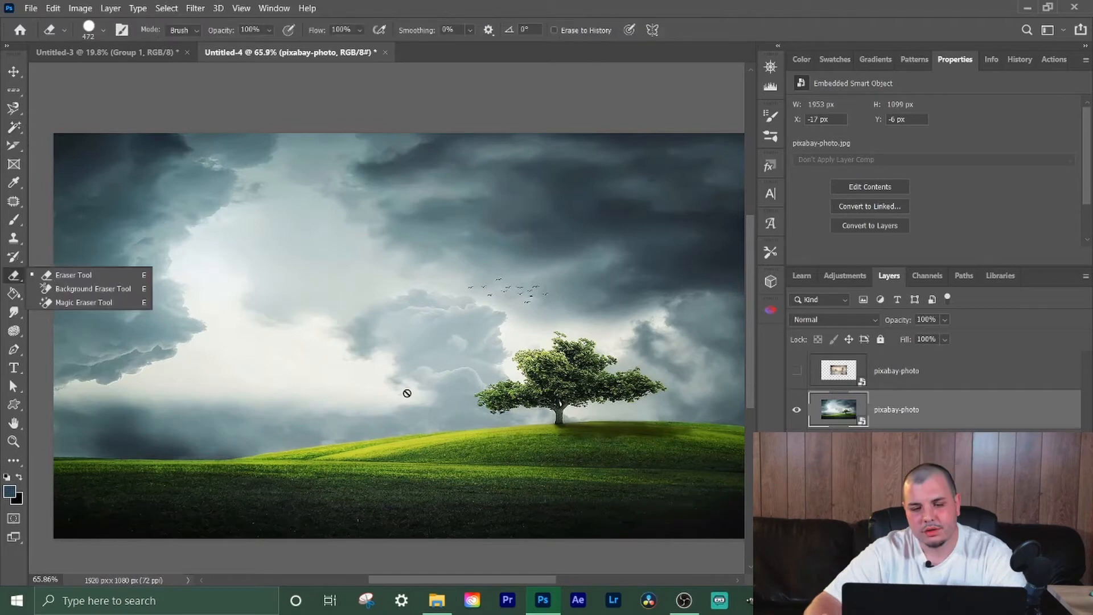
pyautogui.click(63, 290)
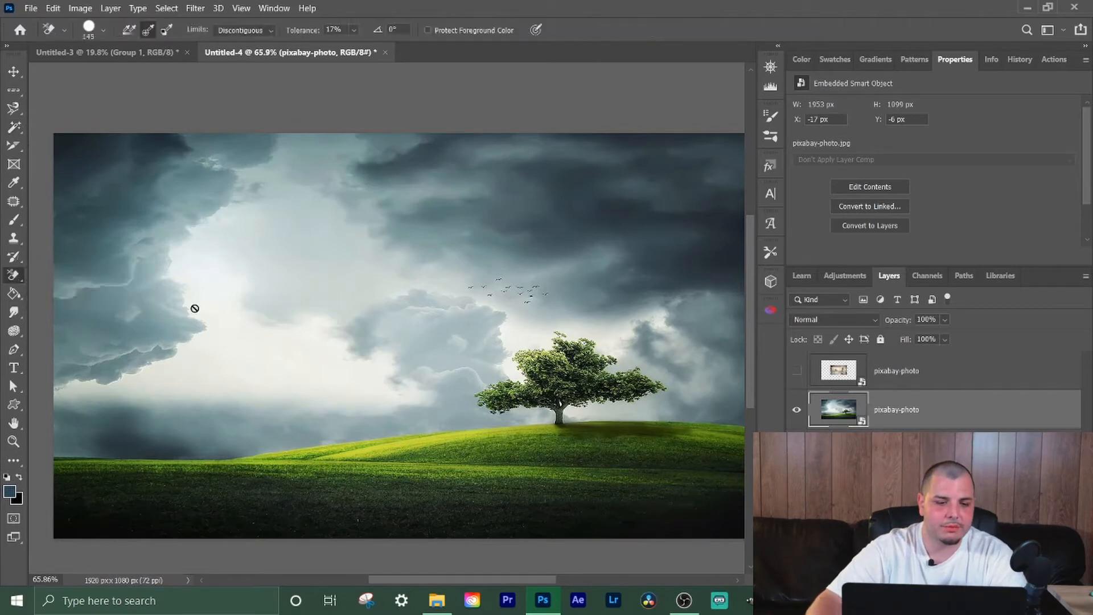
pyautogui.click(566, 323)
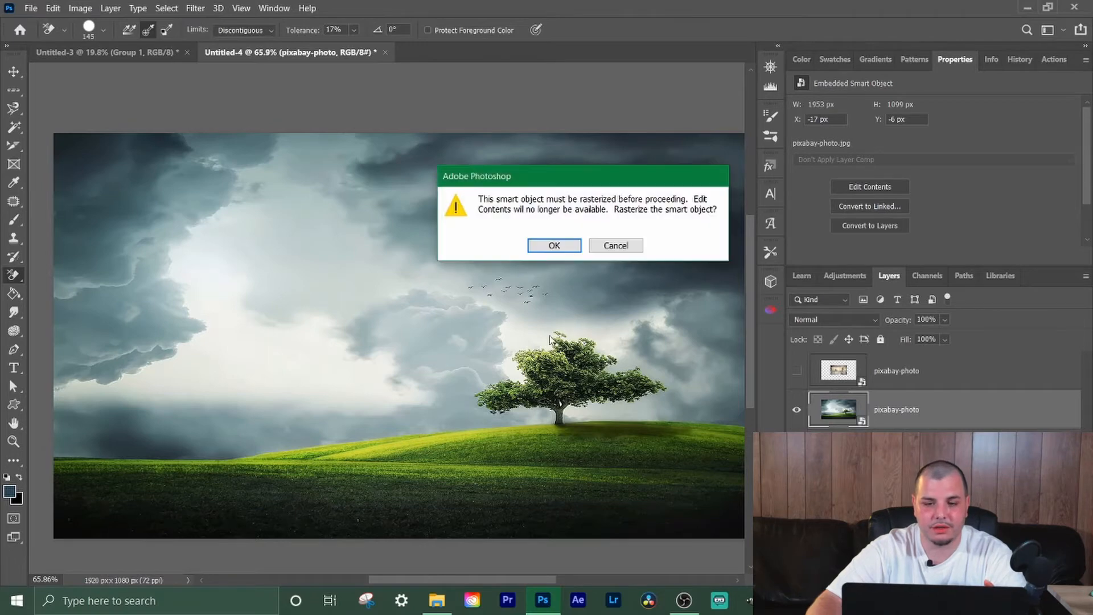
pyautogui.click(562, 244)
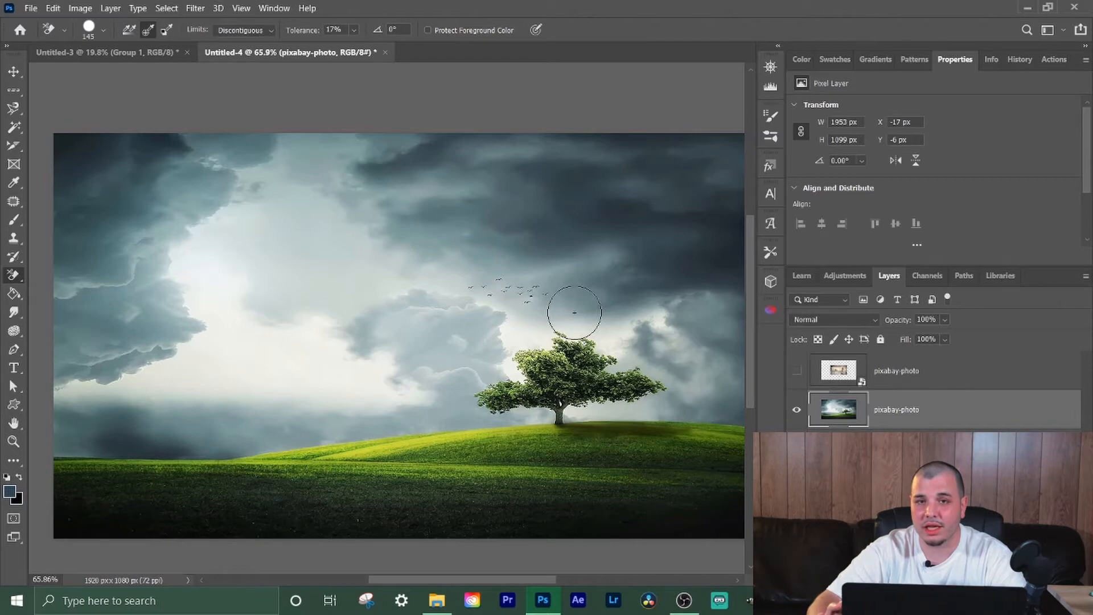
# - Erase a round patch of bright sky just above the crown's left side, keeping the Background Eraser's limits at Discontiguous
pyautogui.scroll(5, 573, 312)
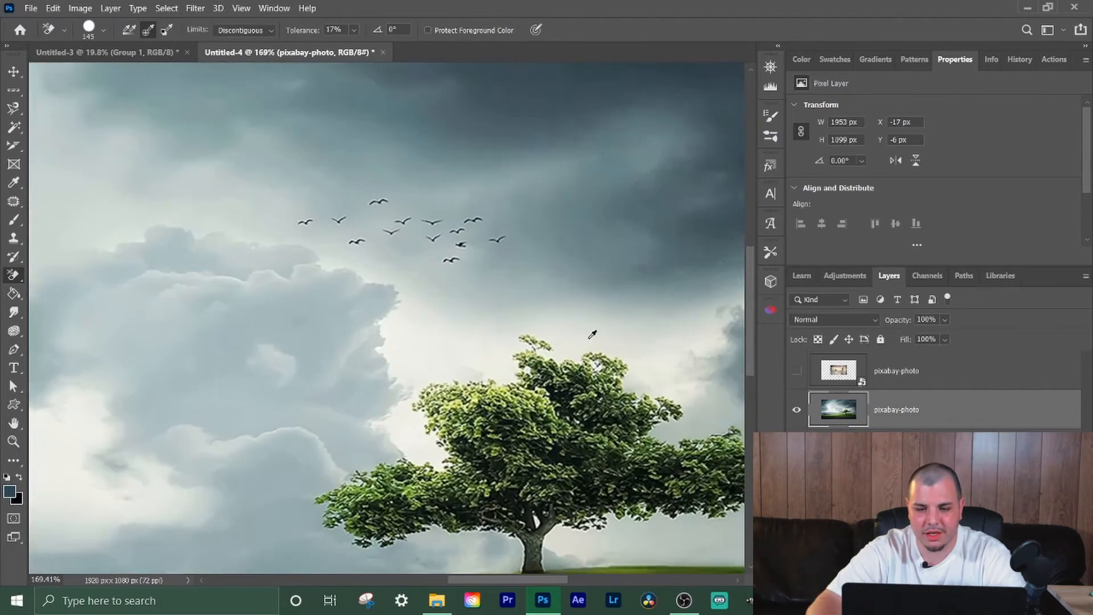
pyautogui.moveTo(531, 577); pyautogui.dragTo(546, 580)
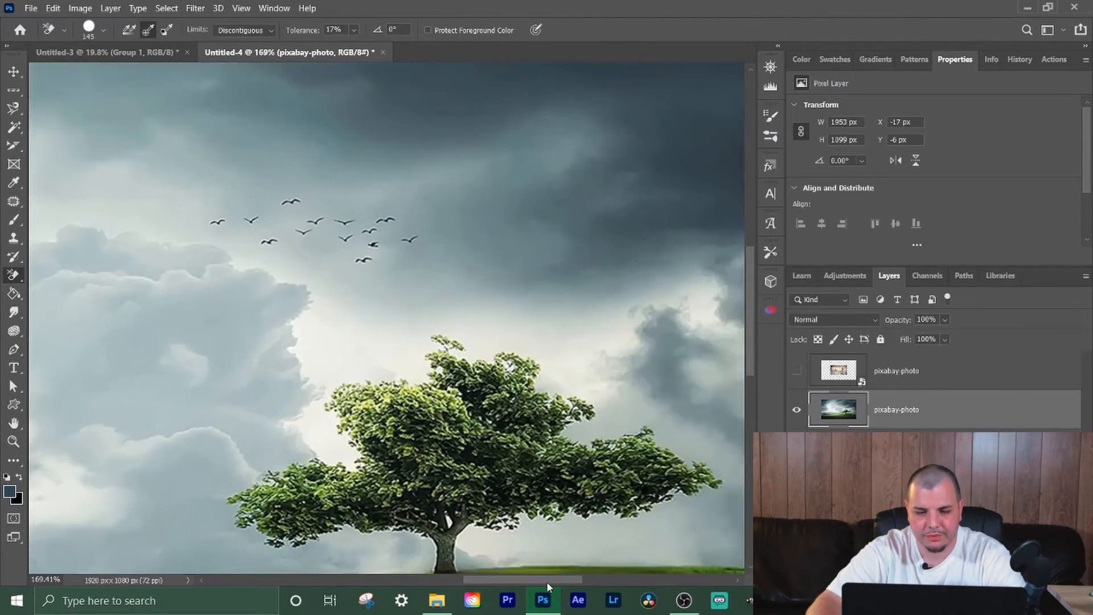
pyautogui.scroll(-3, 555, 450)
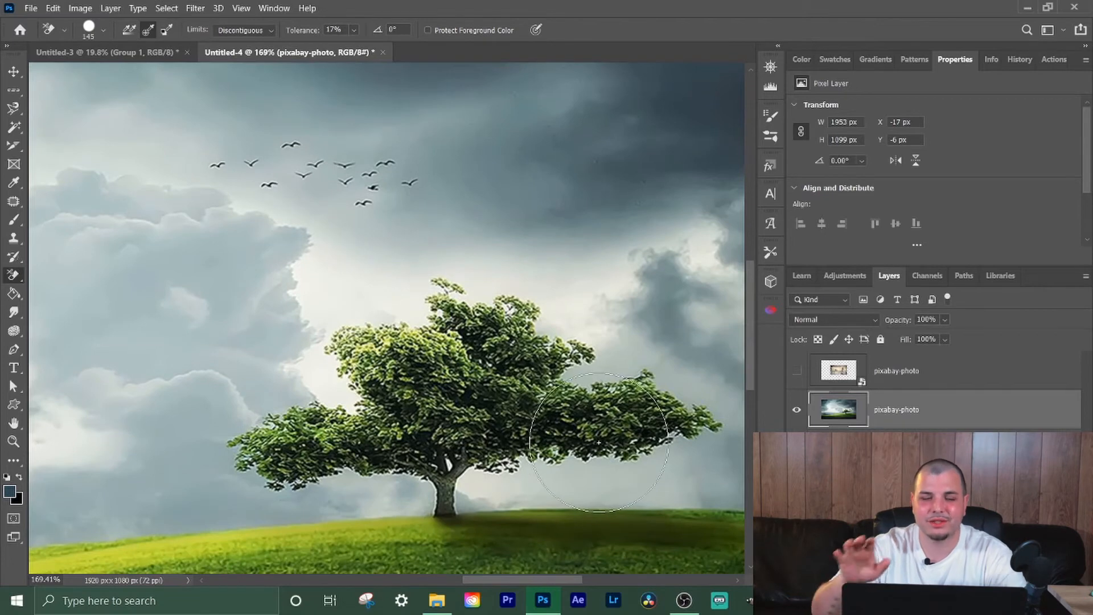
pyautogui.click(268, 30)
pyautogui.click(247, 33)
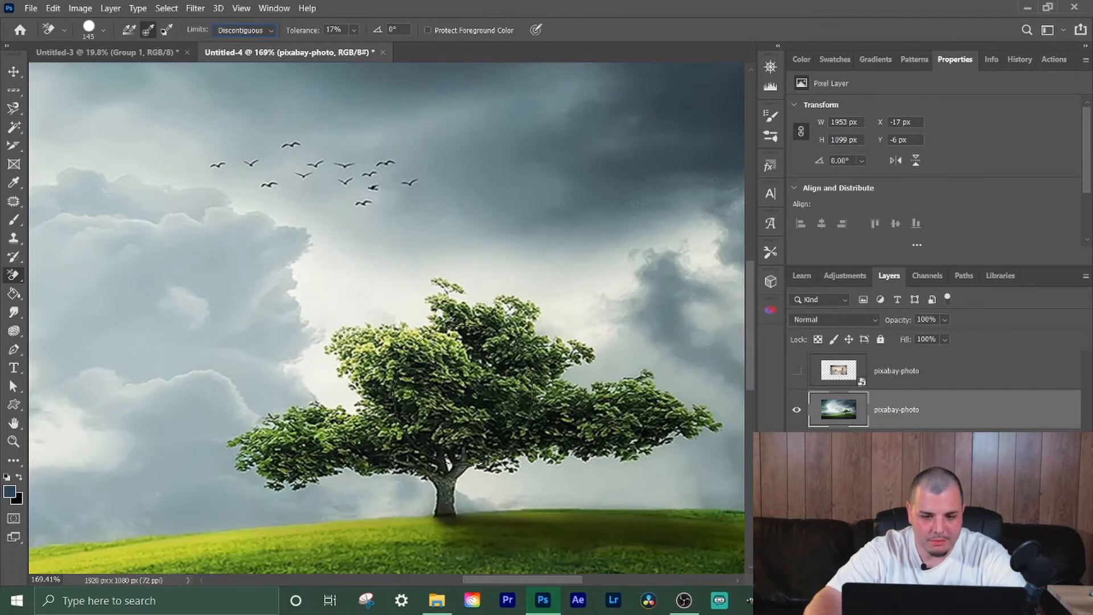
pyautogui.click(411, 306)
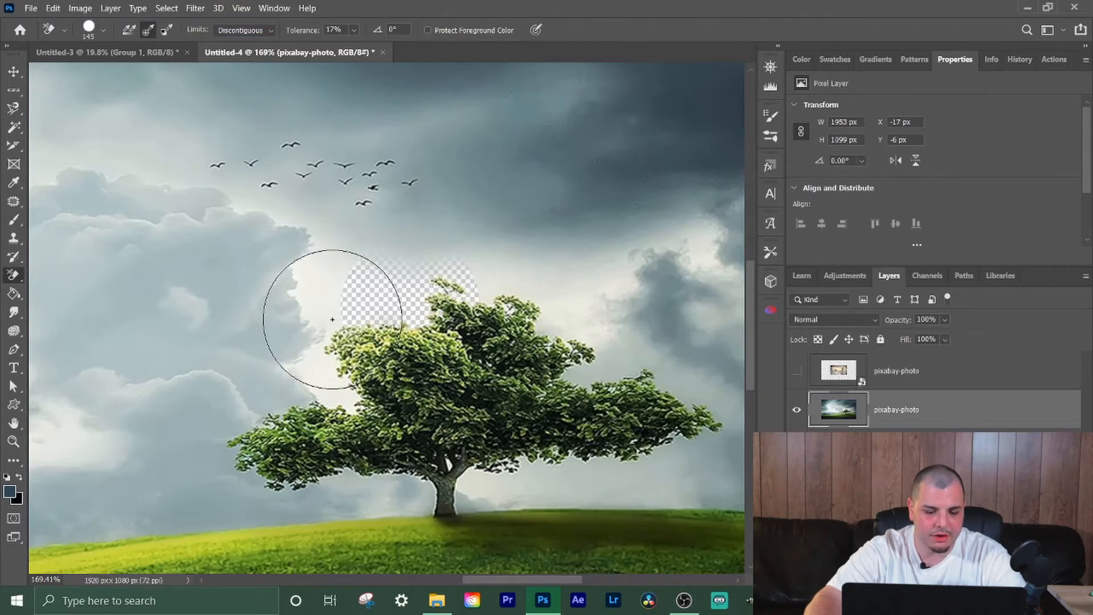
# - Erase the bright sky and grey cloud beside the crown's left side, down to the lower left branches
pyautogui.scroll(4, 332, 319)
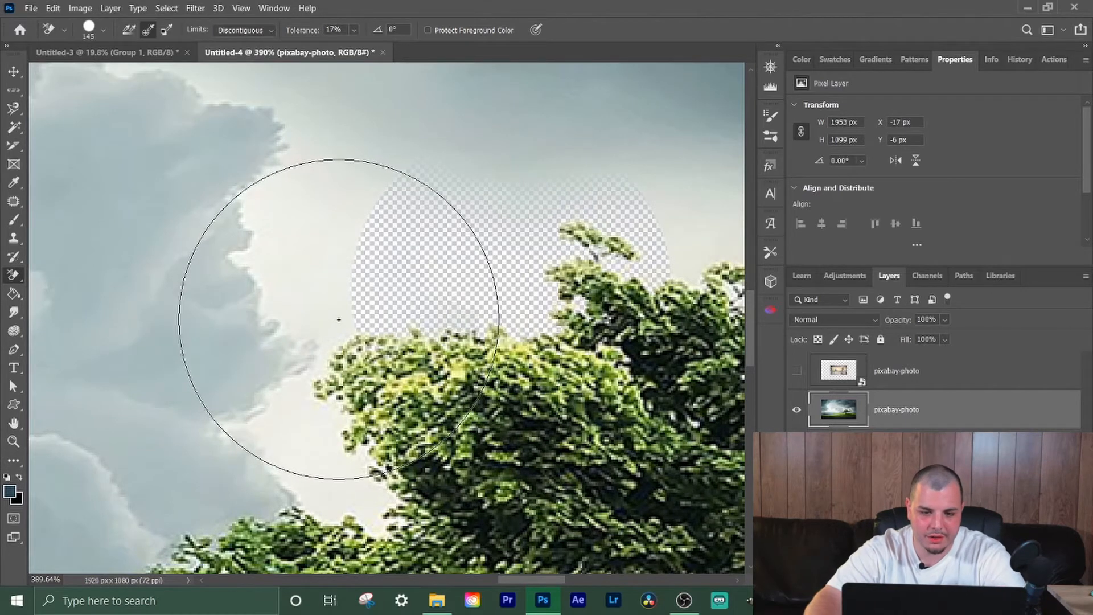
pyautogui.click(344, 324)
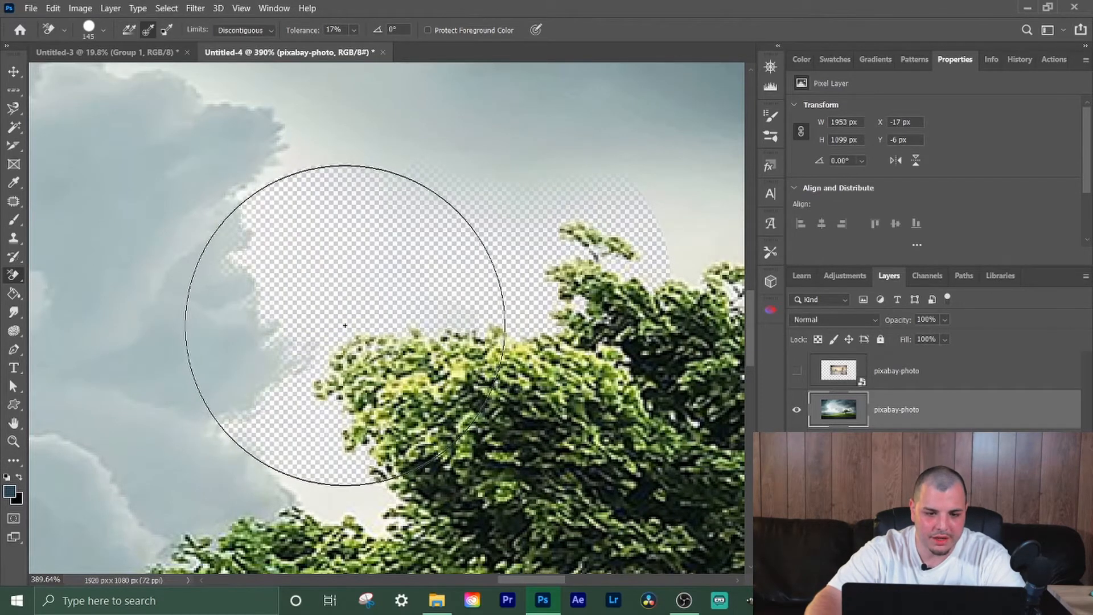
pyautogui.scroll(-1, 307, 447)
pyautogui.moveTo(315, 451)
pyautogui.mouseDown()
pyautogui.moveTo(256, 446)
pyautogui.moveTo(284, 463)
pyautogui.moveTo(162, 447)
pyautogui.moveTo(180, 370)
pyautogui.moveTo(249, 309)
pyautogui.moveTo(246, 257)
pyautogui.moveTo(249, 282)
pyautogui.moveTo(226, 302)
pyautogui.moveTo(274, 294)
pyautogui.mouseUp()
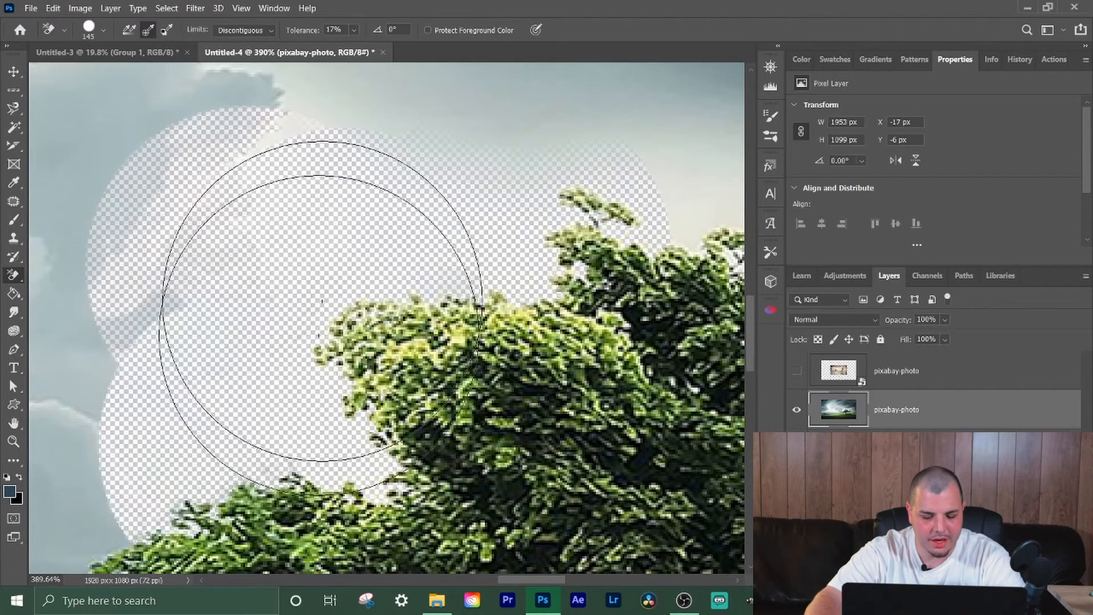
# - Erase the sky above the top of the crown and along its upper right side
pyautogui.scroll(-5, 305, 273)
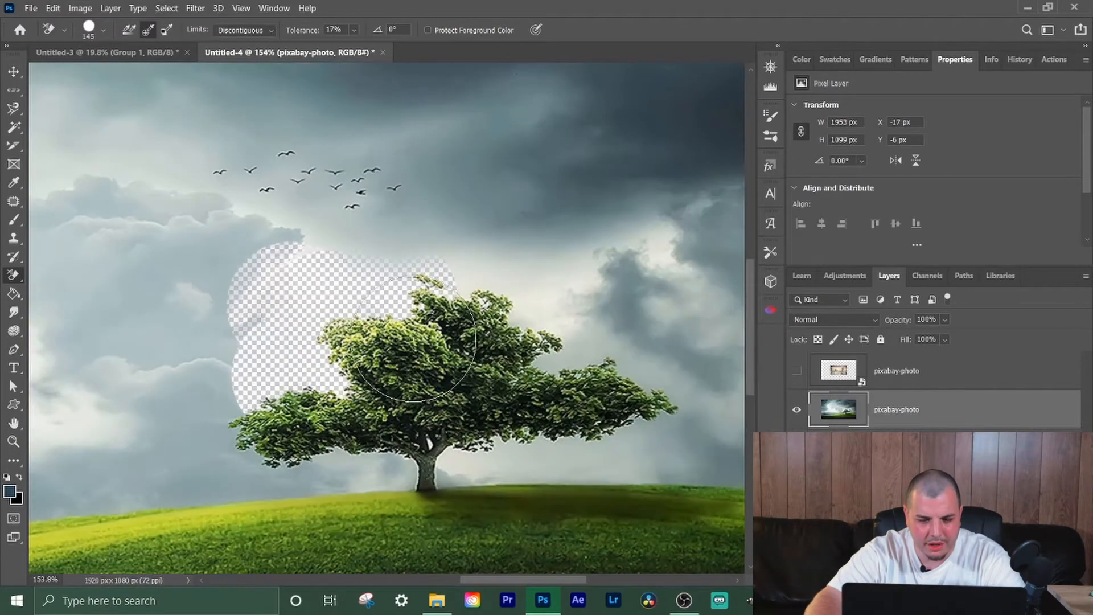
pyautogui.scroll(6, 456, 245)
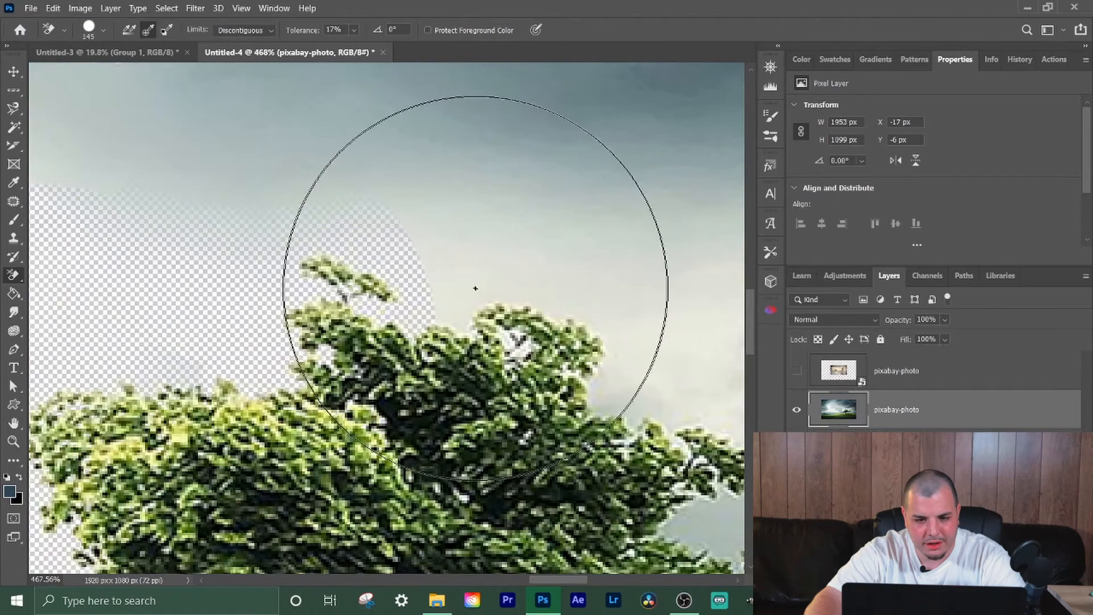
pyautogui.click(411, 266)
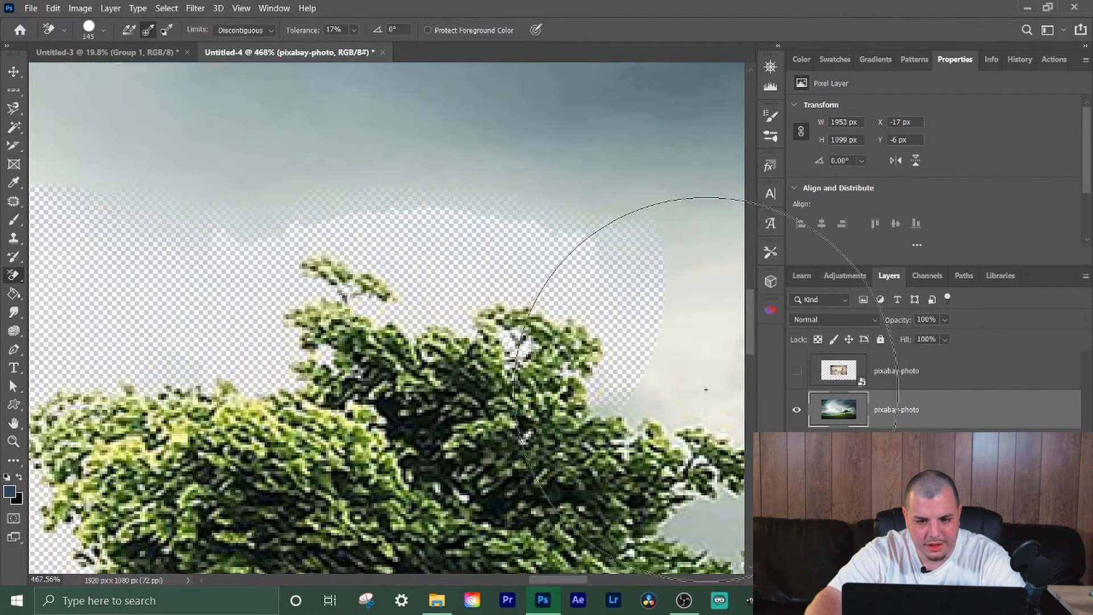
pyautogui.click(667, 388)
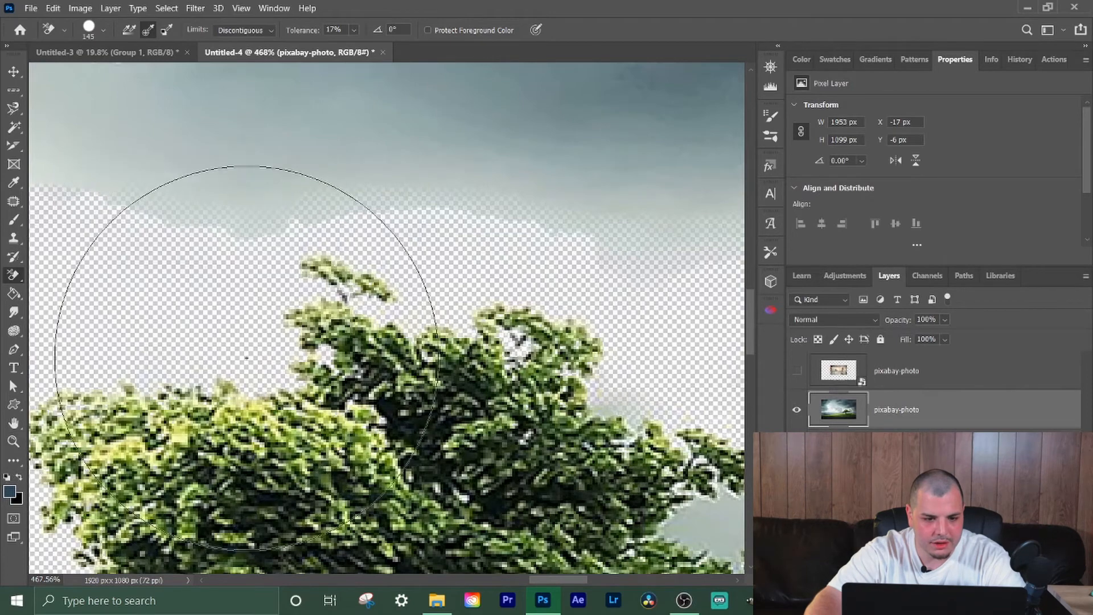
# - Erase the pale sky between the crown's right side and the top of the lower right branches
pyautogui.scroll(-5, 705, 387)
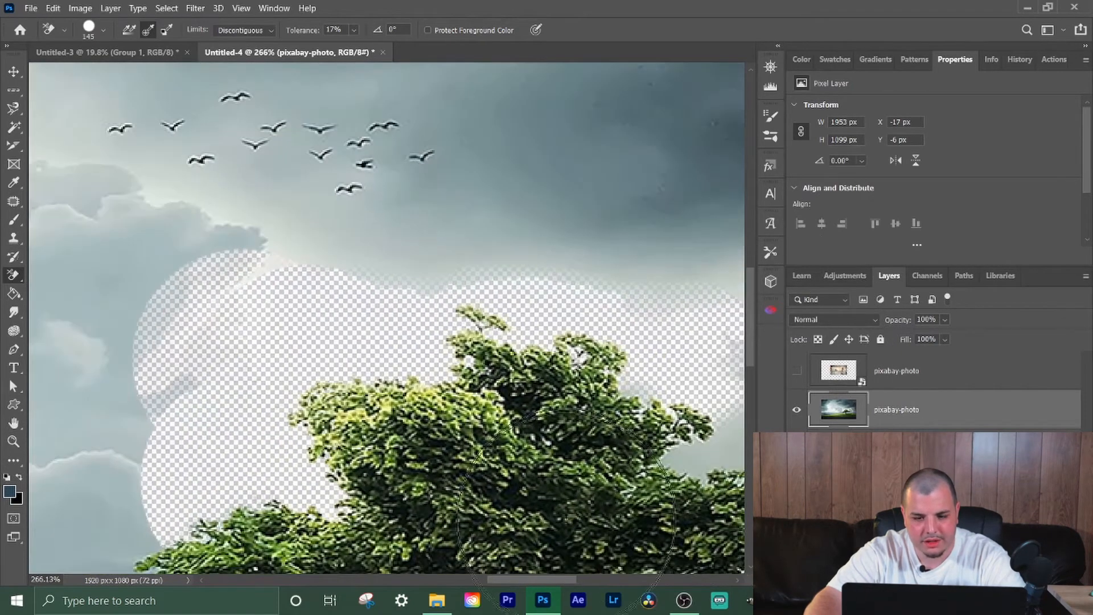
pyautogui.moveTo(545, 579); pyautogui.dragTo(587, 576)
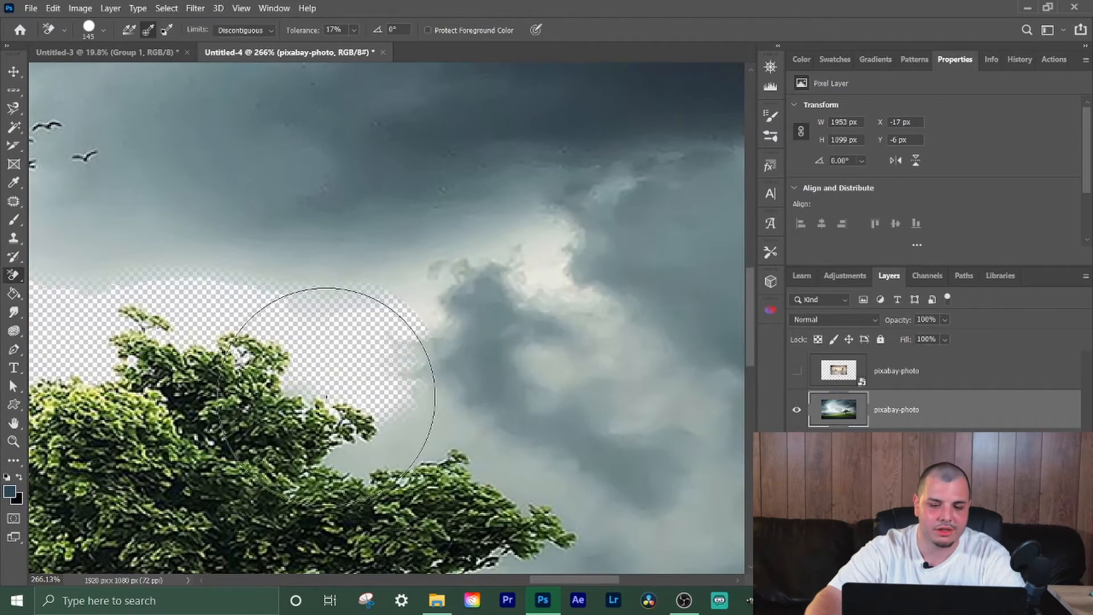
pyautogui.scroll(4, 308, 391)
pyautogui.scroll(4, 308, 391)
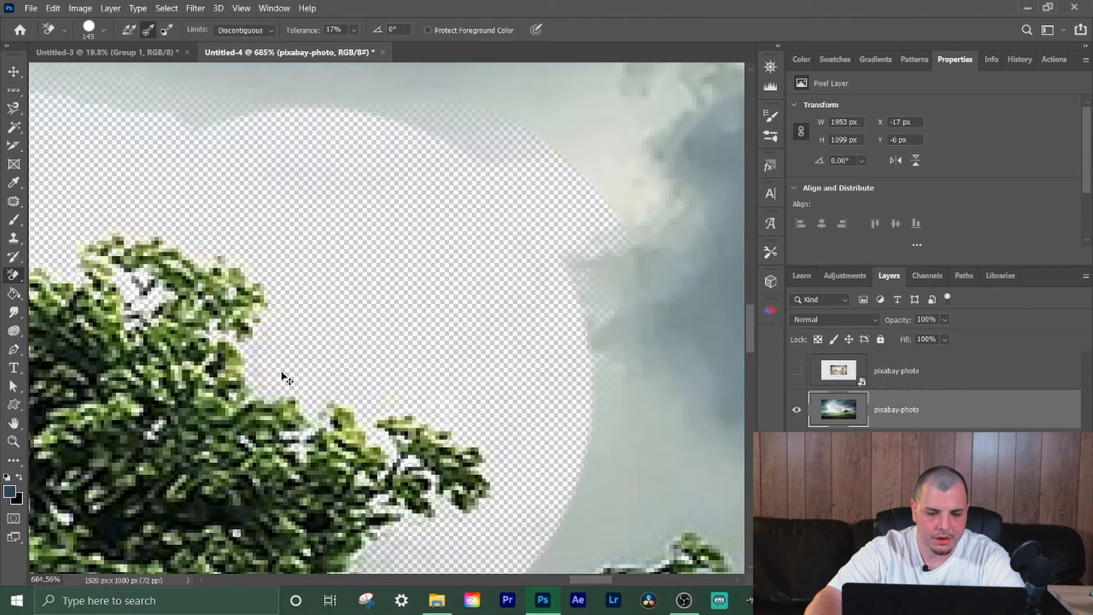
pyautogui.scroll(-1, 526, 454)
pyautogui.scroll(-5, 527, 453)
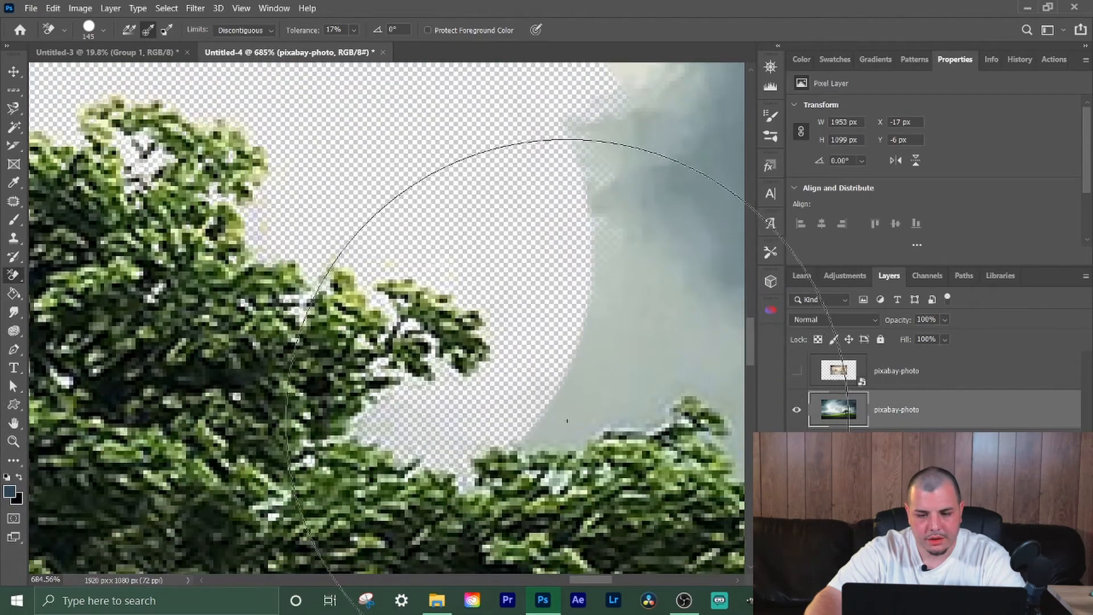
pyautogui.scroll(-3, 612, 356)
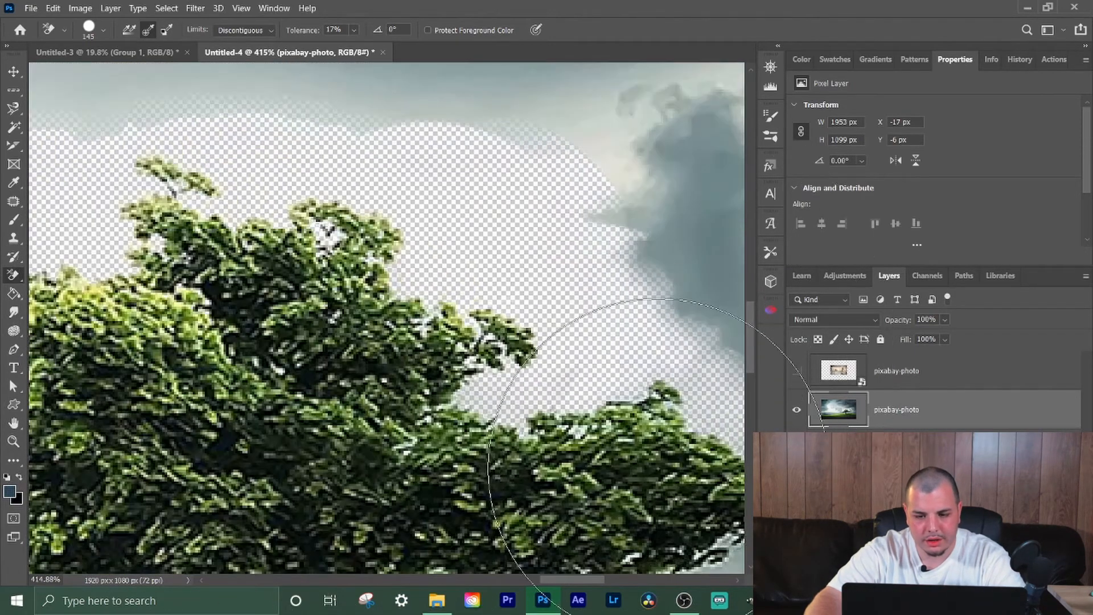
# - Erase the sky around the tip of the right branches and beneath it down to the grass
pyautogui.moveTo(589, 576); pyautogui.dragTo(615, 573)
pyautogui.moveTo(524, 427); pyautogui.dragTo(413, 386)
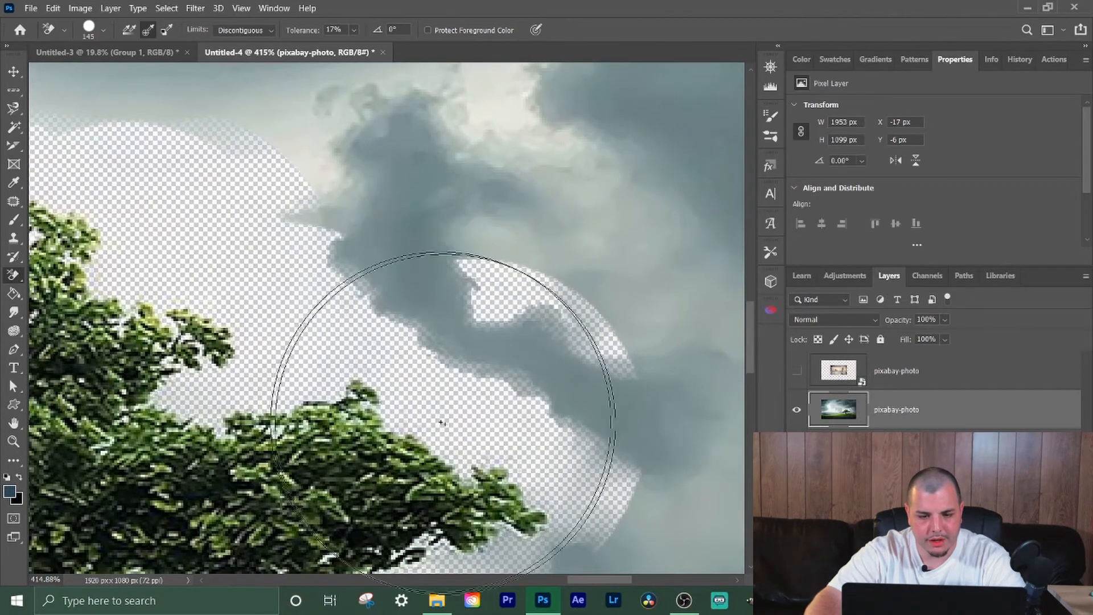
pyautogui.scroll(-3, 500, 437)
pyautogui.moveTo(550, 425)
pyautogui.mouseDown()
pyautogui.moveTo(568, 443)
pyautogui.moveTo(559, 497)
pyautogui.moveTo(370, 557)
pyautogui.mouseUp()
pyautogui.scroll(-5, 369, 557)
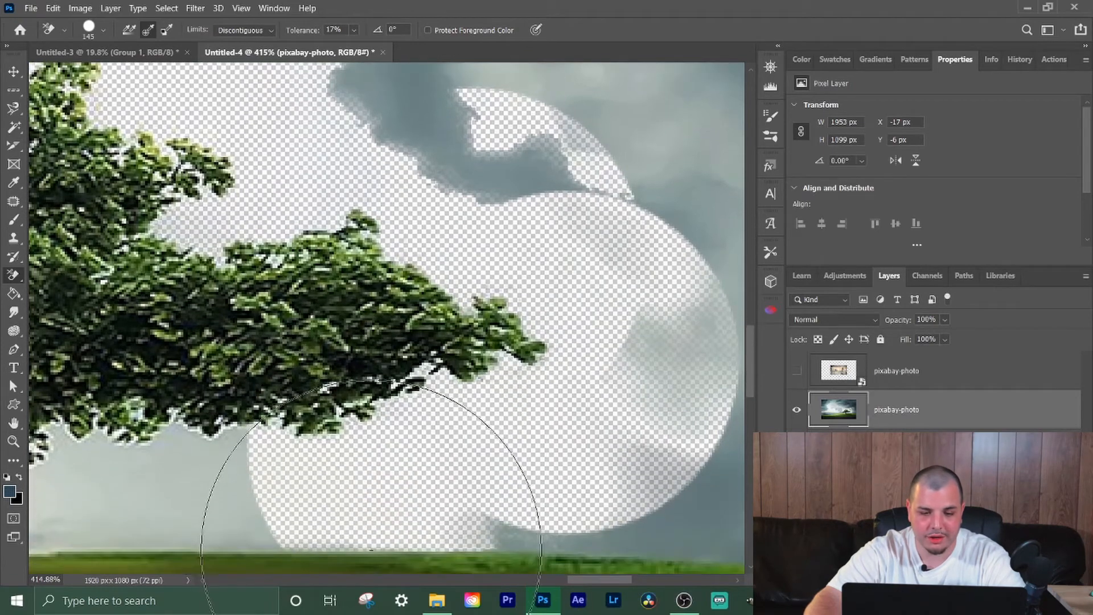
pyautogui.moveTo(434, 369); pyautogui.dragTo(422, 424)
# - Try erasing the sky under the right branches with the tolerance at 64%, and undo the stroke
pyautogui.scroll(5, 422, 424)
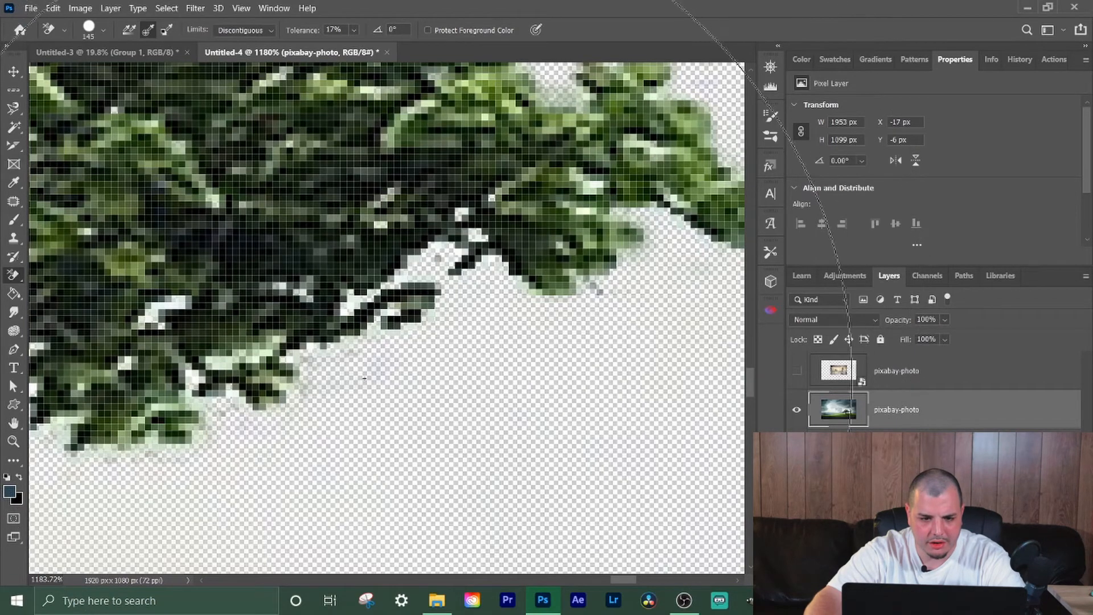
pyautogui.click(311, 388)
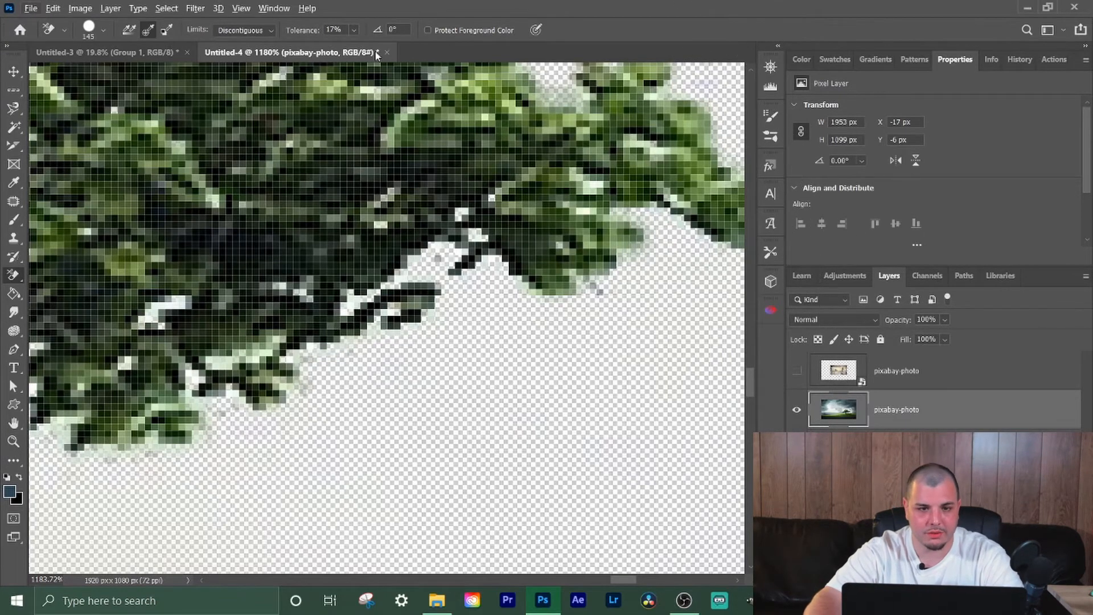
pyautogui.click(353, 30)
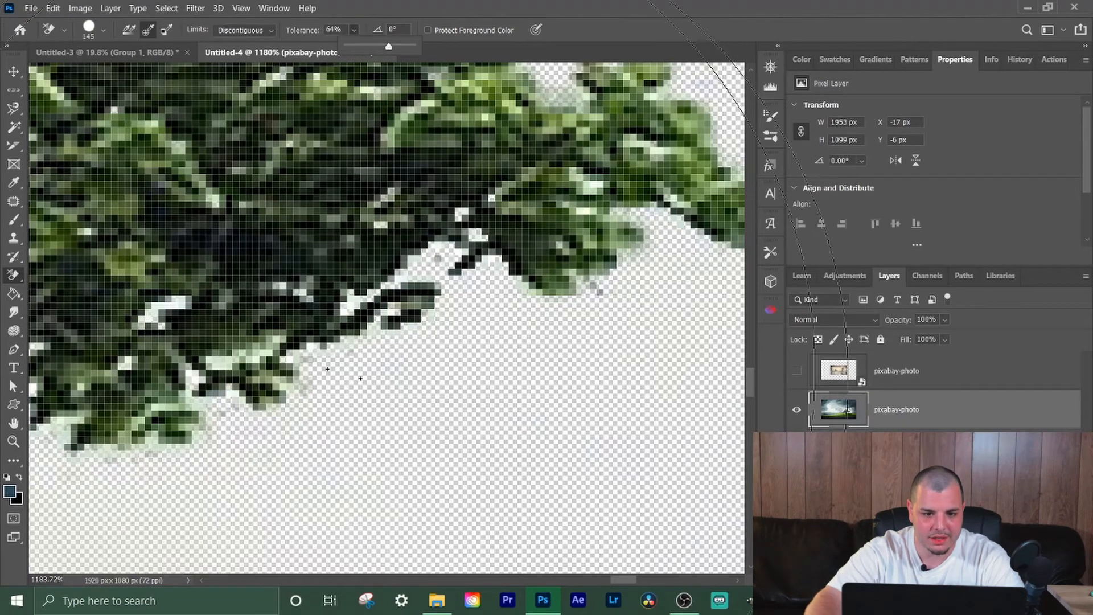
pyautogui.scroll(-6, 182, 410)
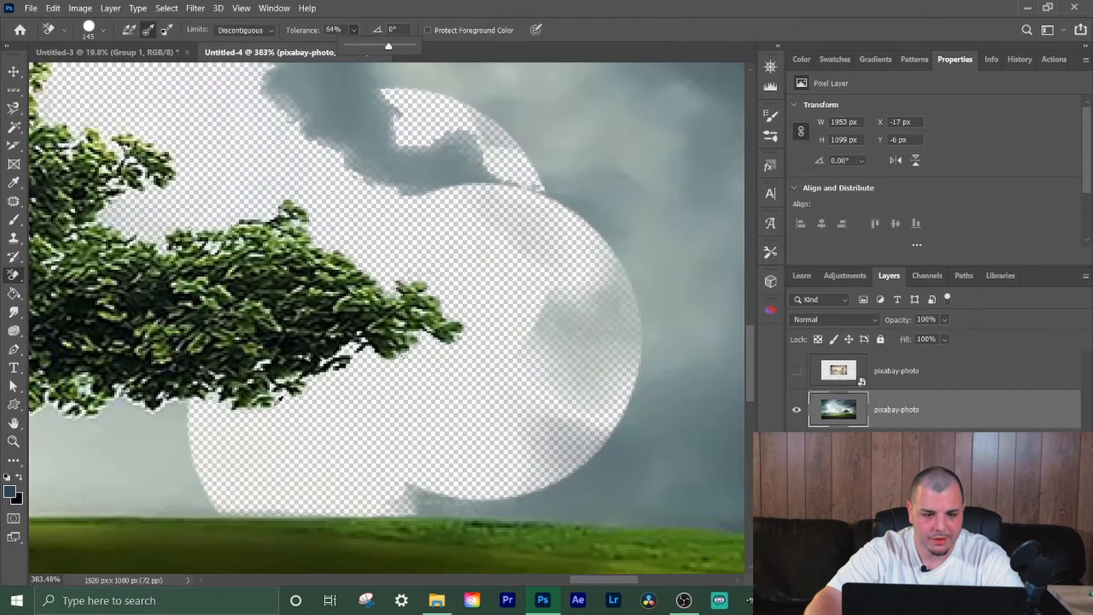
pyautogui.click(182, 411)
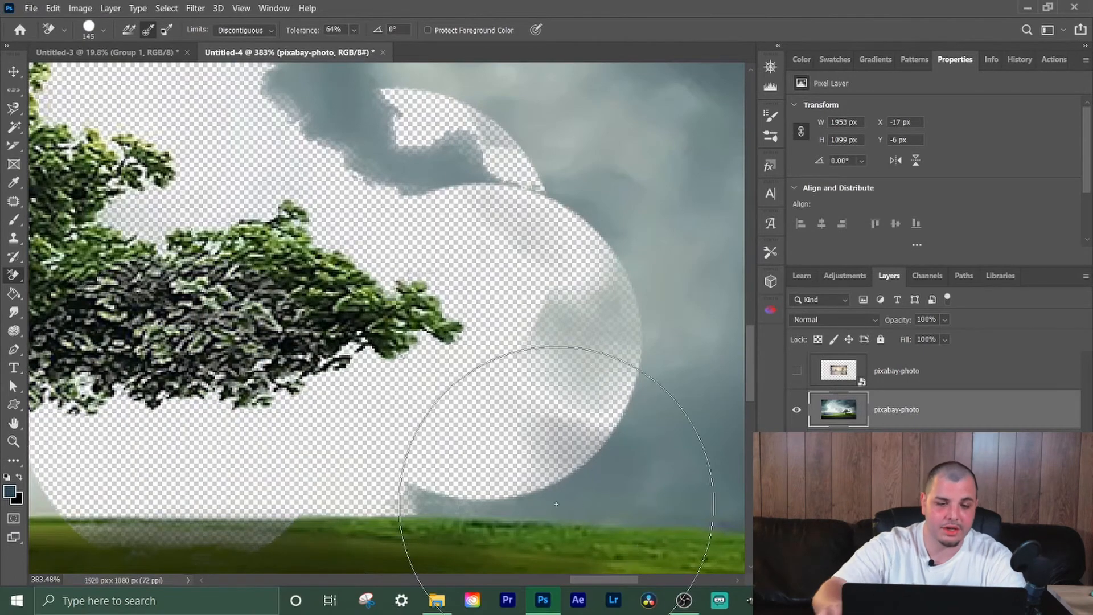
pyautogui.hscroll(-3, 556, 503)
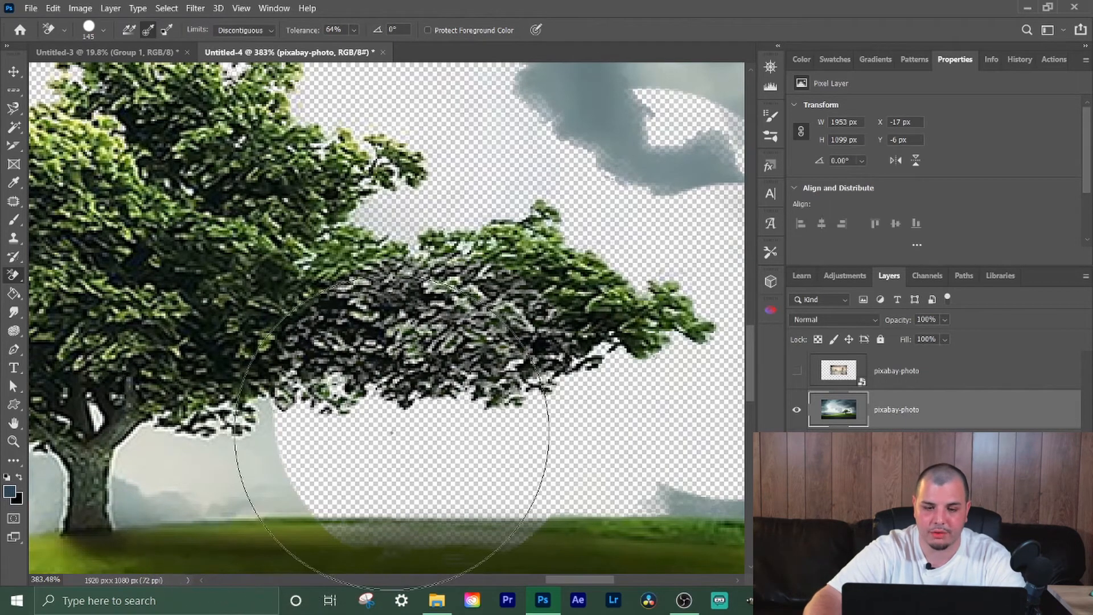
pyautogui.hotkey('ctrl', 'z')
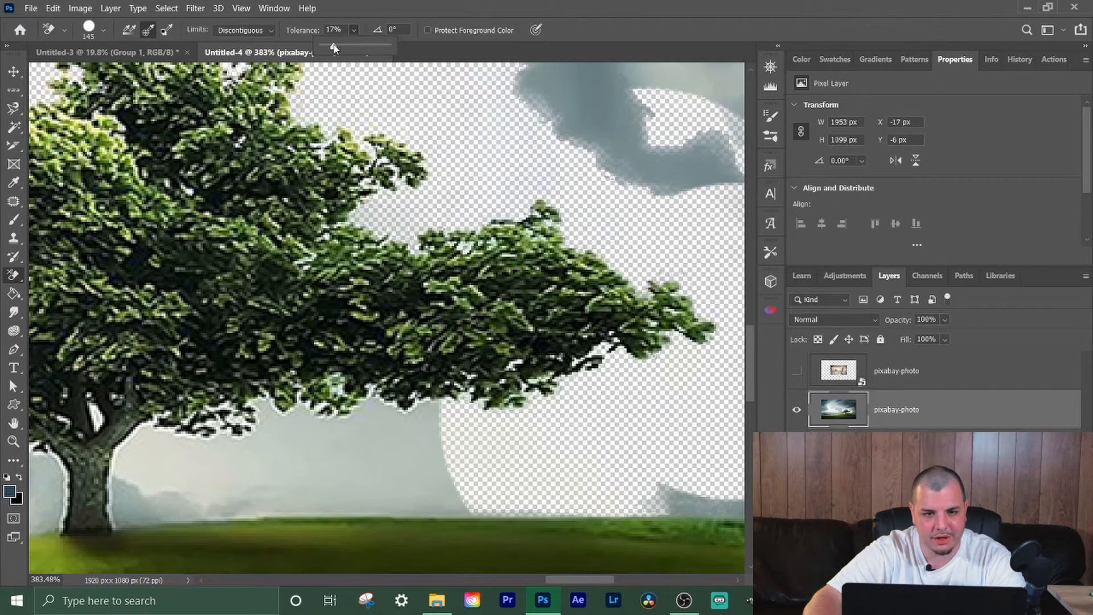
# - With the tolerance at 17%, erase the sky beneath the right branches up to the trunk and the dark cloud above them
pyautogui.click(421, 439)
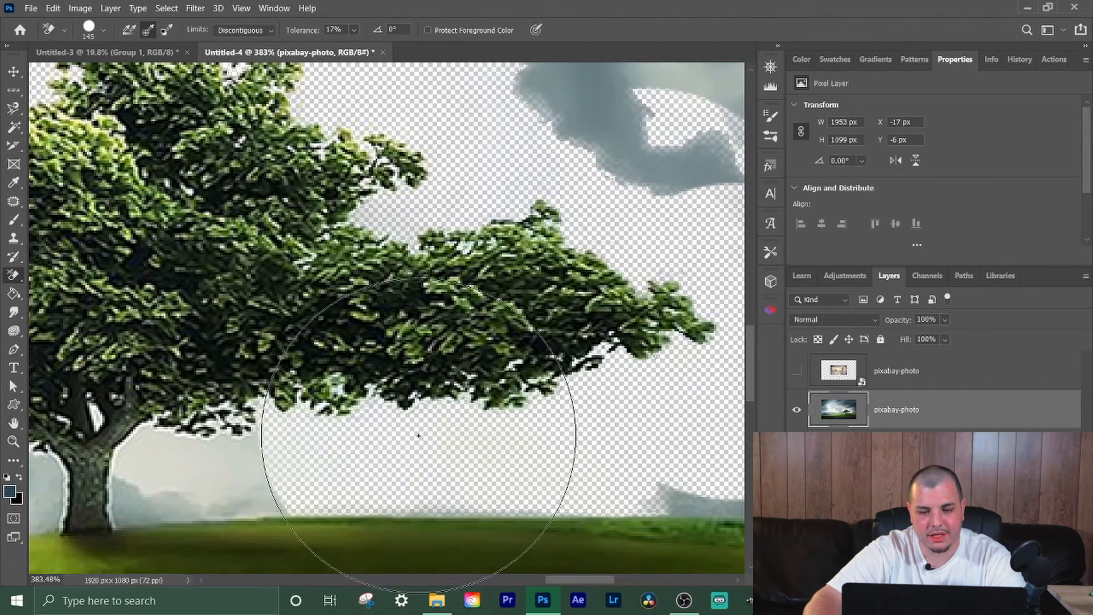
pyautogui.click(209, 460)
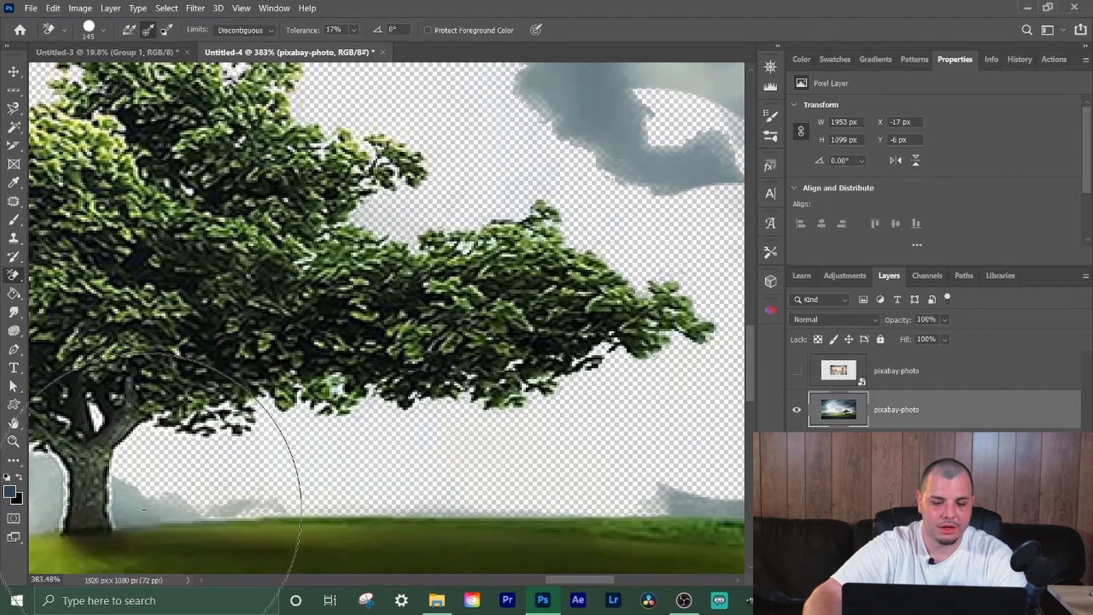
pyautogui.click(121, 490)
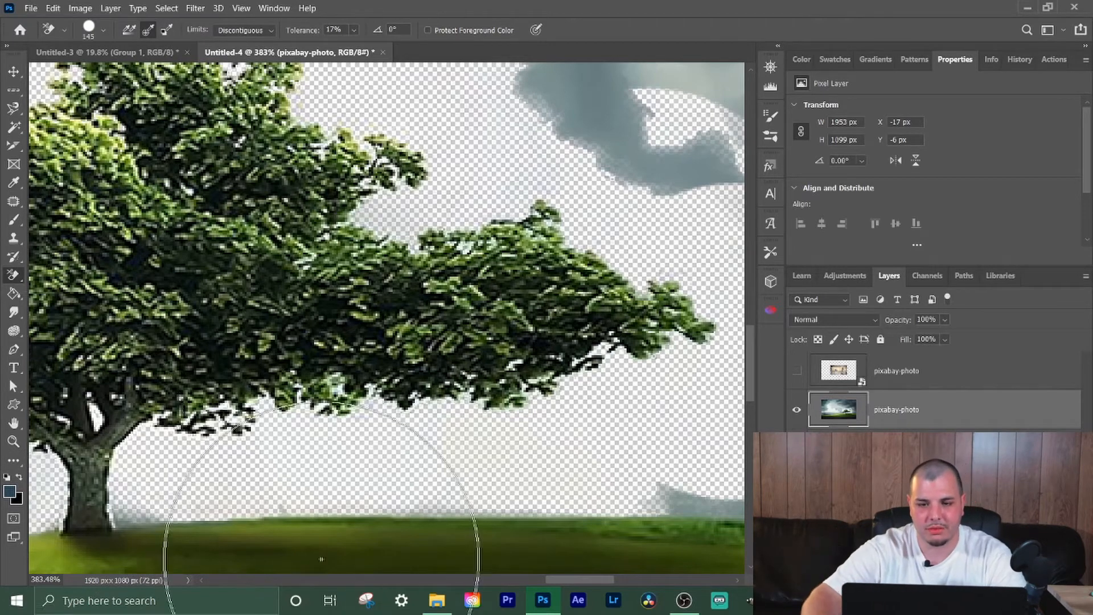
pyautogui.moveTo(598, 110); pyautogui.dragTo(561, 108)
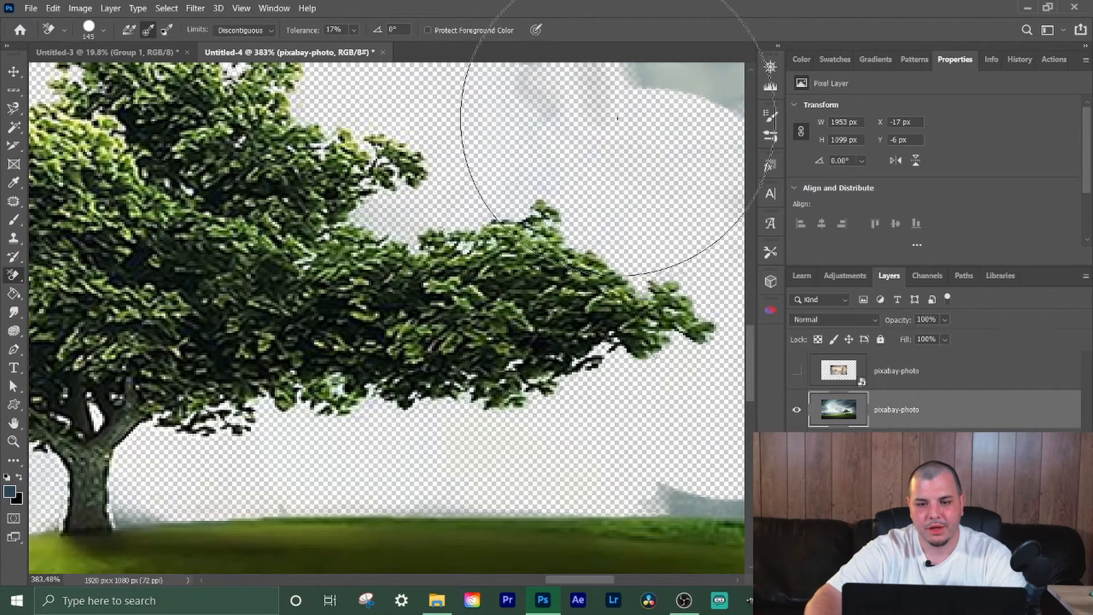
# - Try erasing the left branches' foliage at 17% and at 39% tolerance, undoing each attempt
pyautogui.click(353, 30)
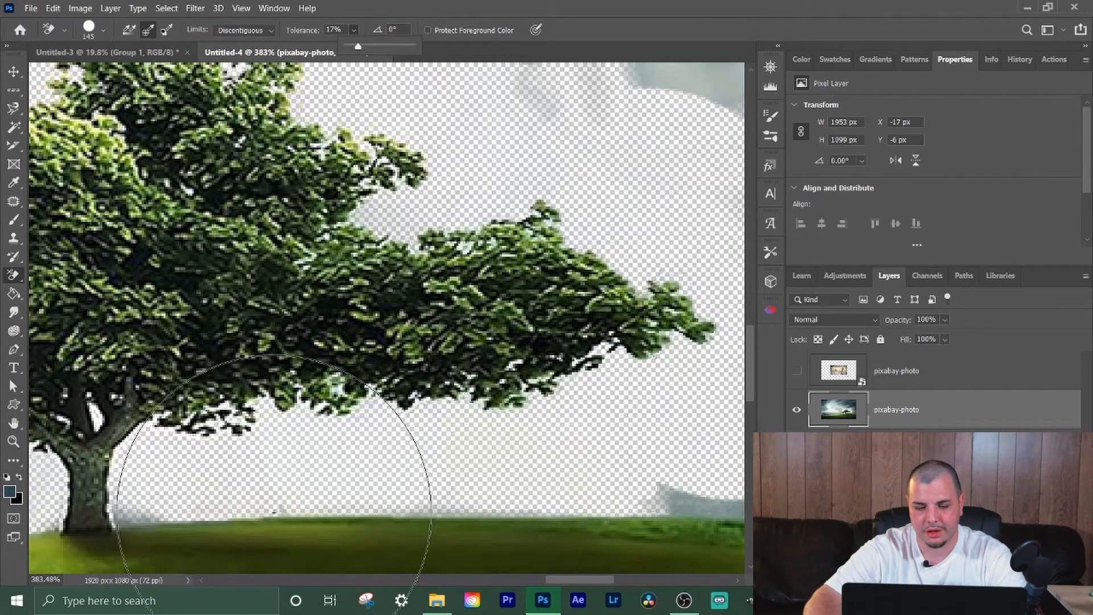
pyautogui.moveTo(578, 584); pyautogui.dragTo(533, 574)
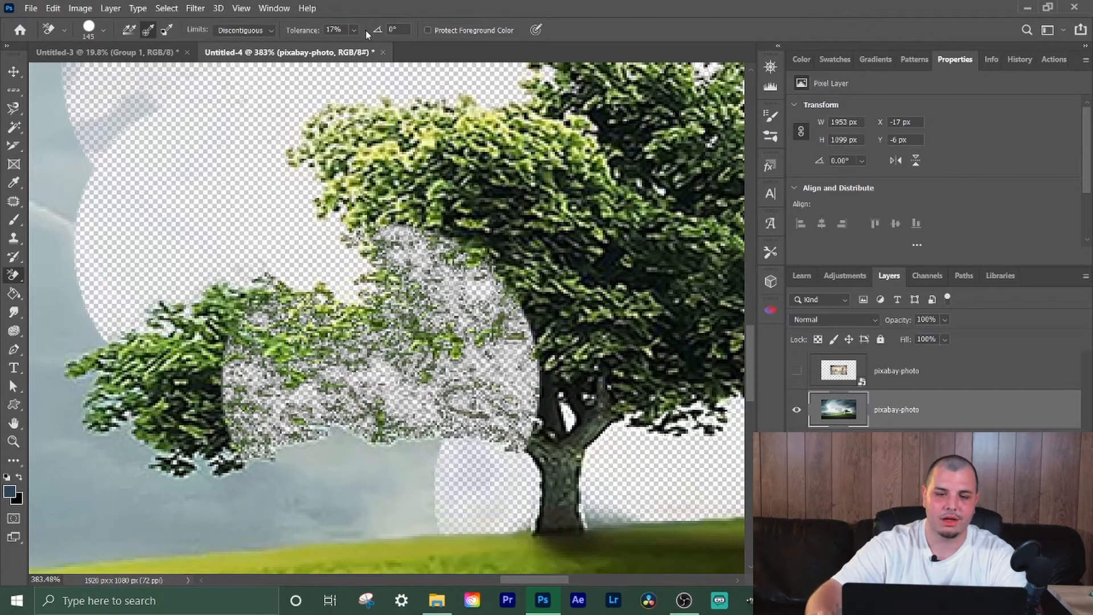
pyautogui.hotkey('ctrl', 'z')
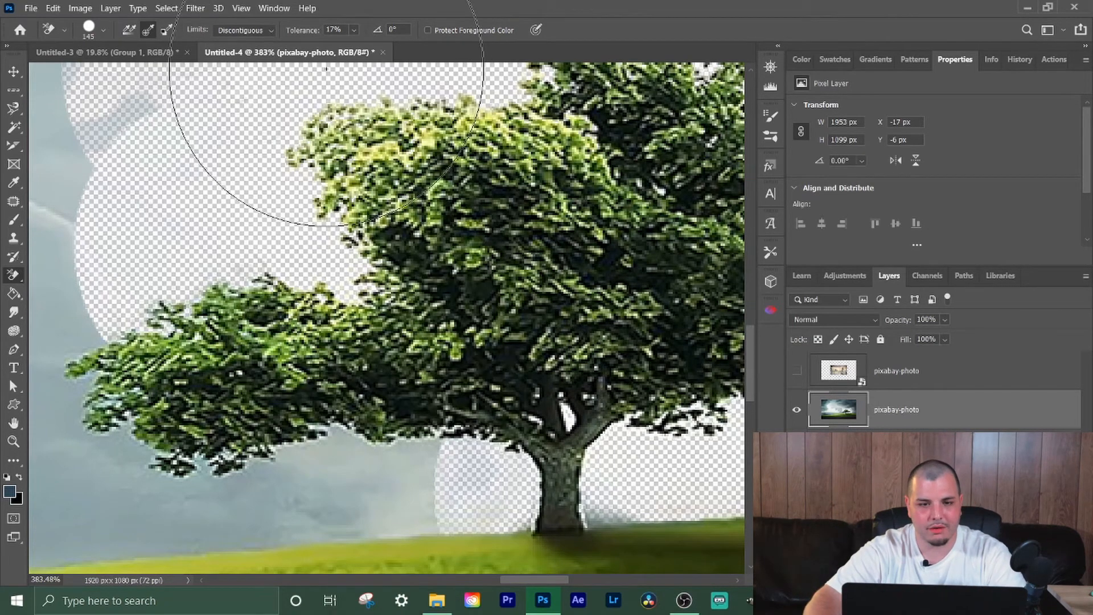
pyautogui.click(353, 30)
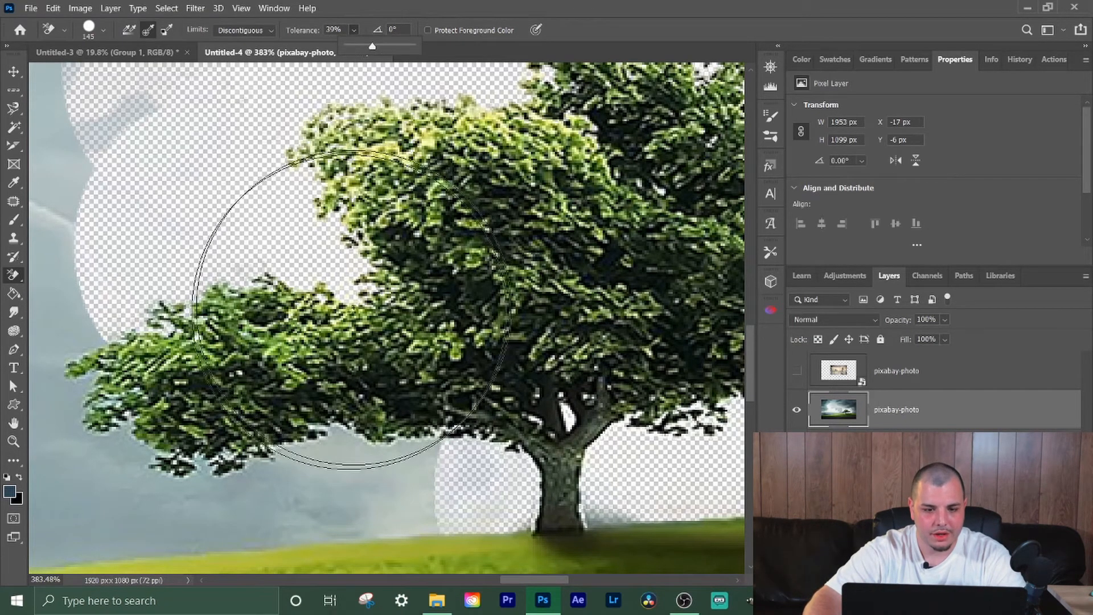
pyautogui.moveTo(371, 374)
pyautogui.mouseDown()
pyautogui.moveTo(330, 335)
pyautogui.moveTo(369, 288)
pyautogui.moveTo(430, 326)
pyautogui.moveTo(376, 281)
pyautogui.moveTo(331, 356)
pyautogui.mouseUp()
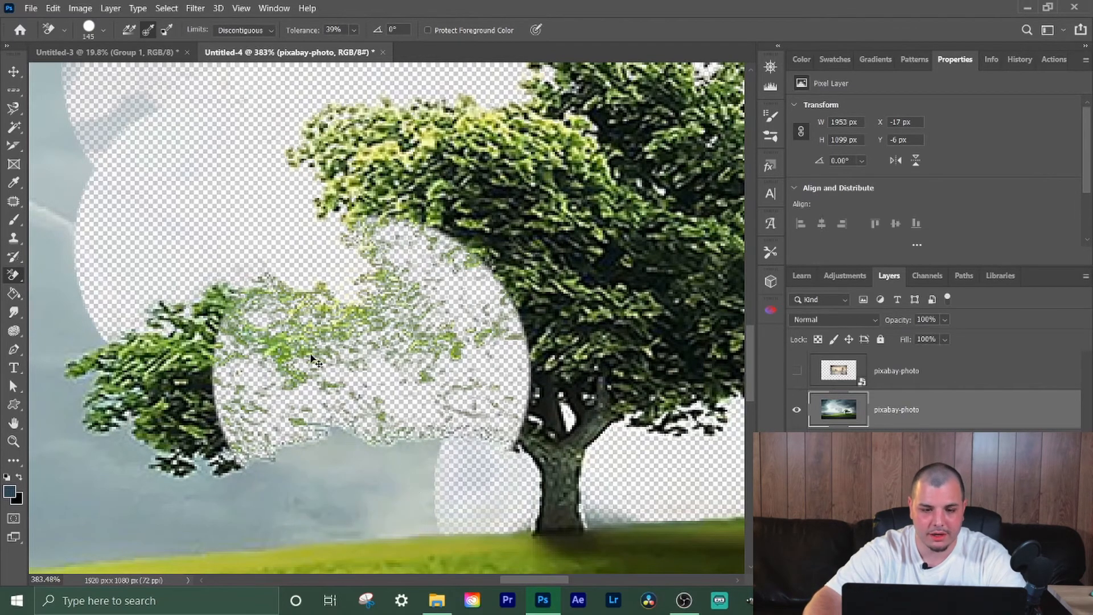
pyautogui.hotkey('ctrl', 'z')
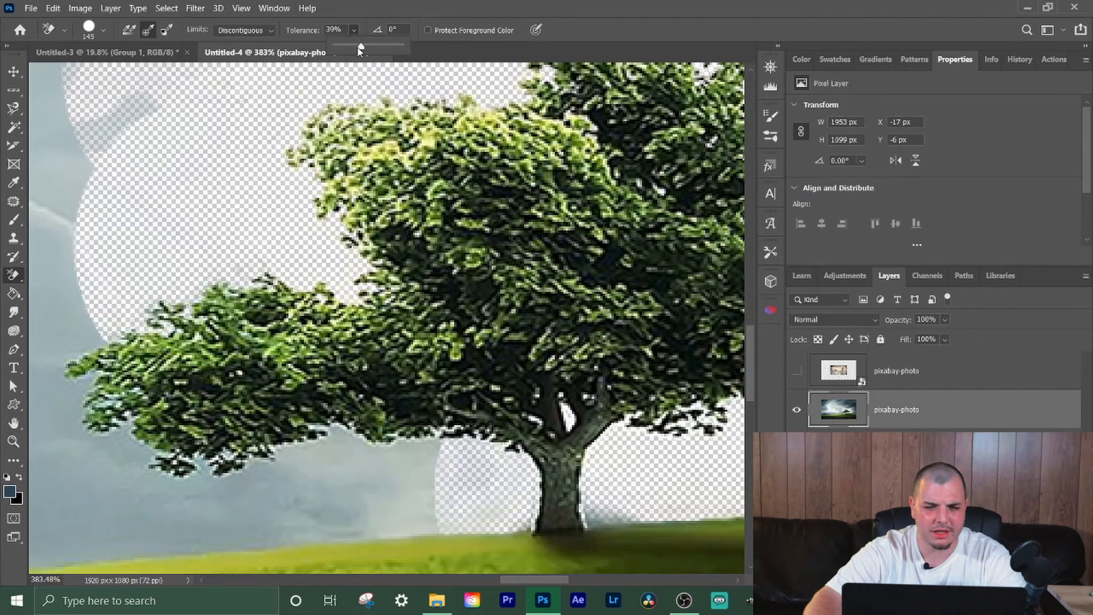
# - Set the tolerance to 19% and erase the sky beneath the left branches and around their outer tip
pyautogui.moveTo(349, 46); pyautogui.dragTo(346, 47)
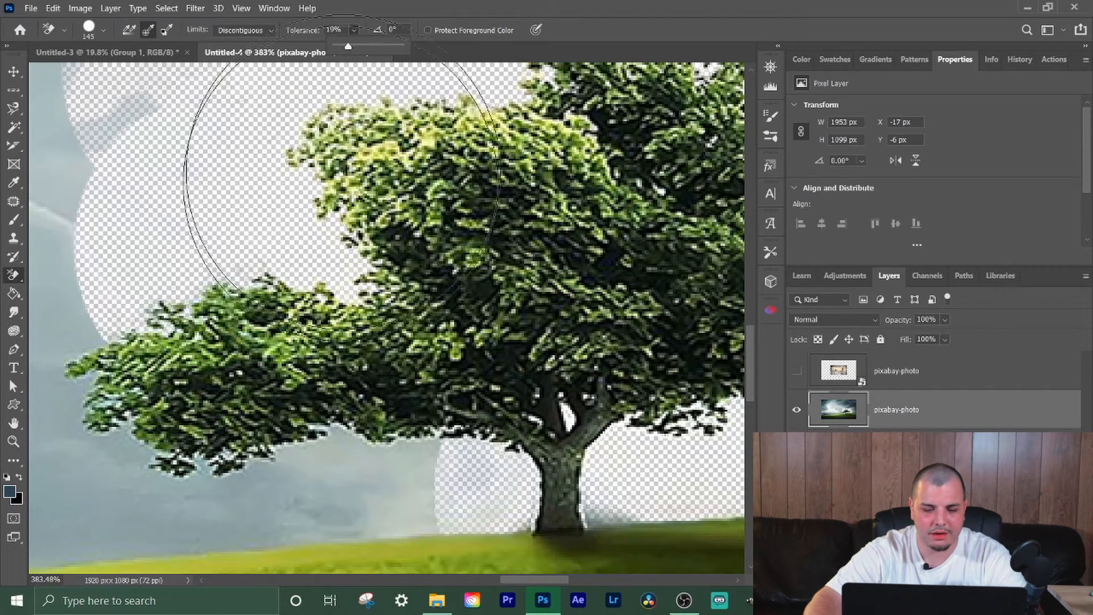
pyautogui.moveTo(419, 470); pyautogui.dragTo(165, 516)
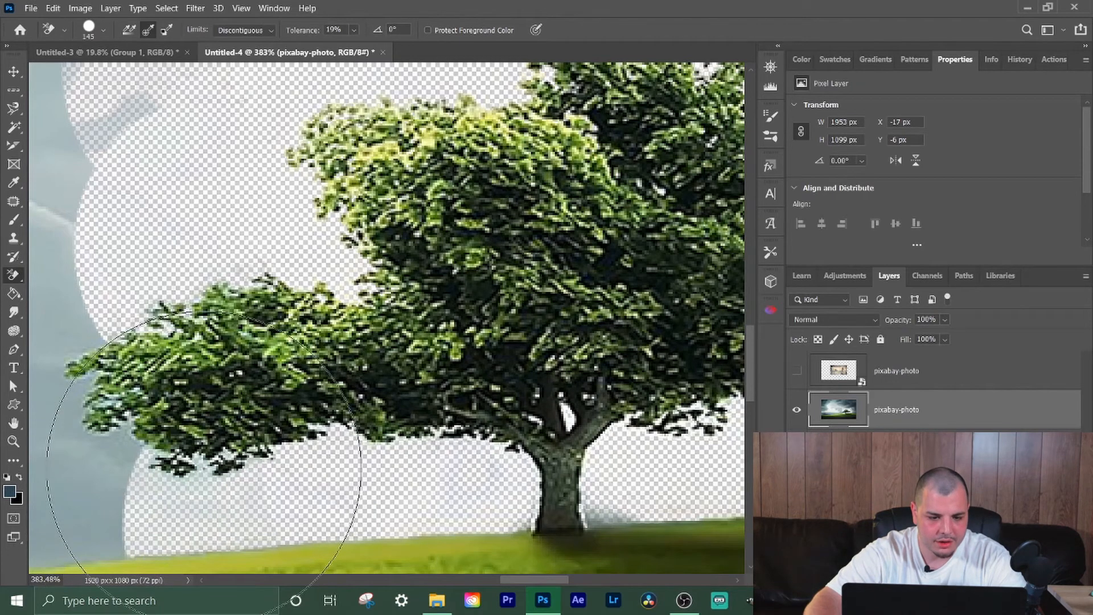
pyautogui.moveTo(111, 451)
pyautogui.mouseDown()
pyautogui.moveTo(64, 337)
pyautogui.moveTo(73, 246)
pyautogui.moveTo(44, 325)
pyautogui.moveTo(94, 289)
pyautogui.mouseUp()
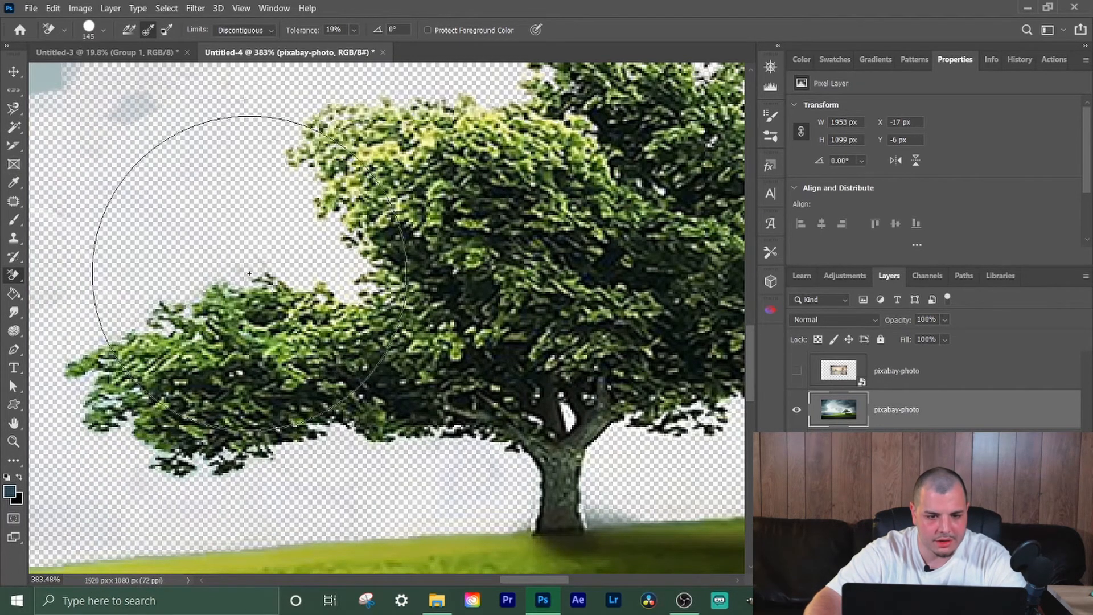
pyautogui.scroll(-5, 316, 309)
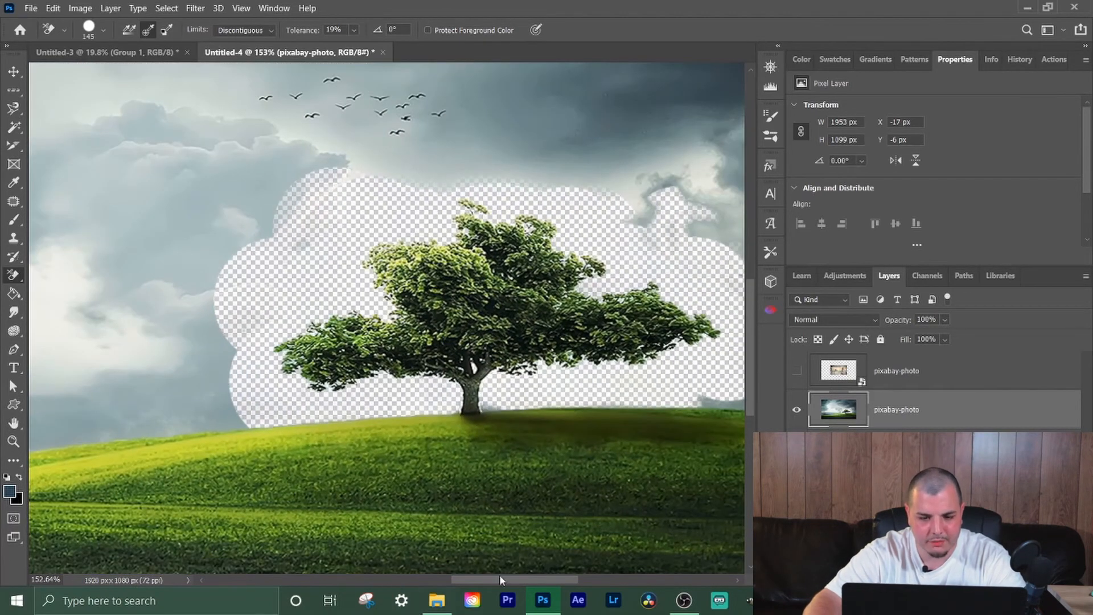
# - With the Background Eraser at 19% tolerance, erase the sky just above the hill's horizon, from the tree out to the photo's edges
pyautogui.moveTo(500, 574); pyautogui.dragTo(518, 575)
pyautogui.scroll(3, 451, 322)
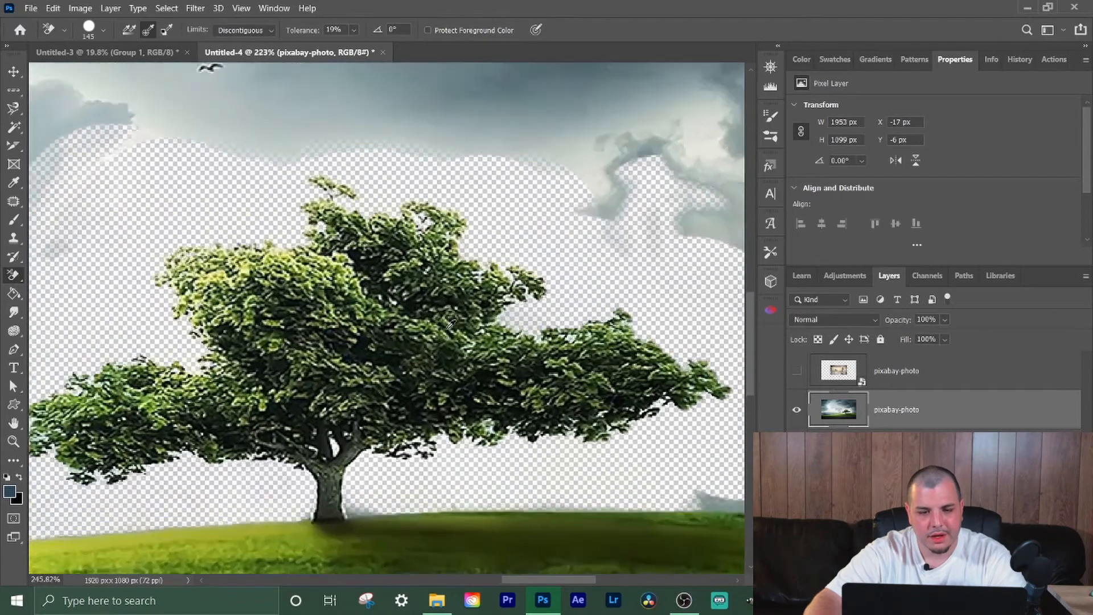
pyautogui.scroll(-3, 451, 322)
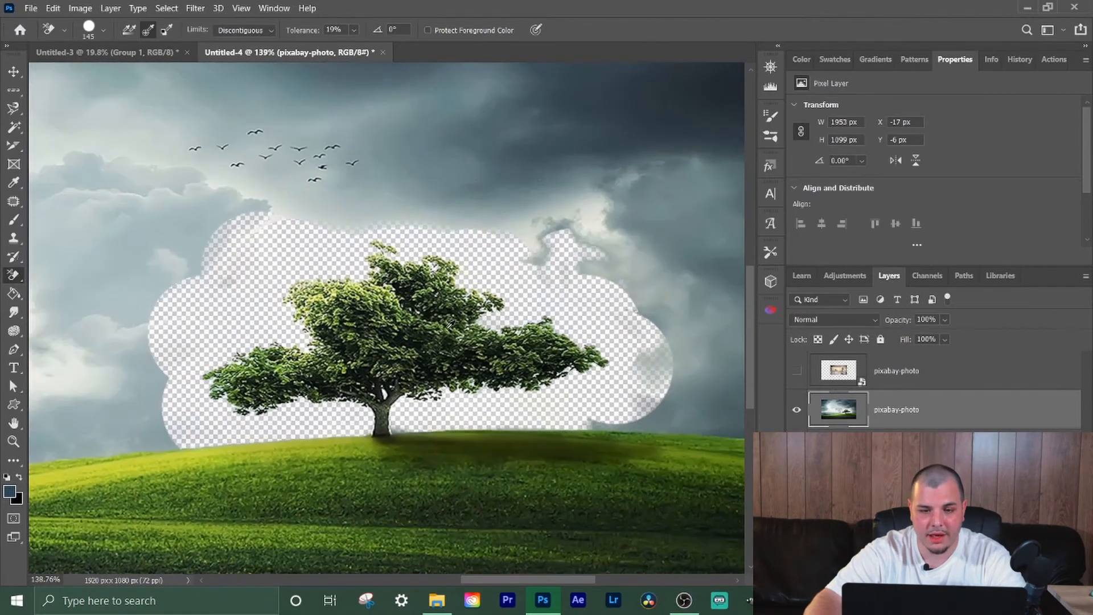
pyautogui.scroll(-4, 449, 325)
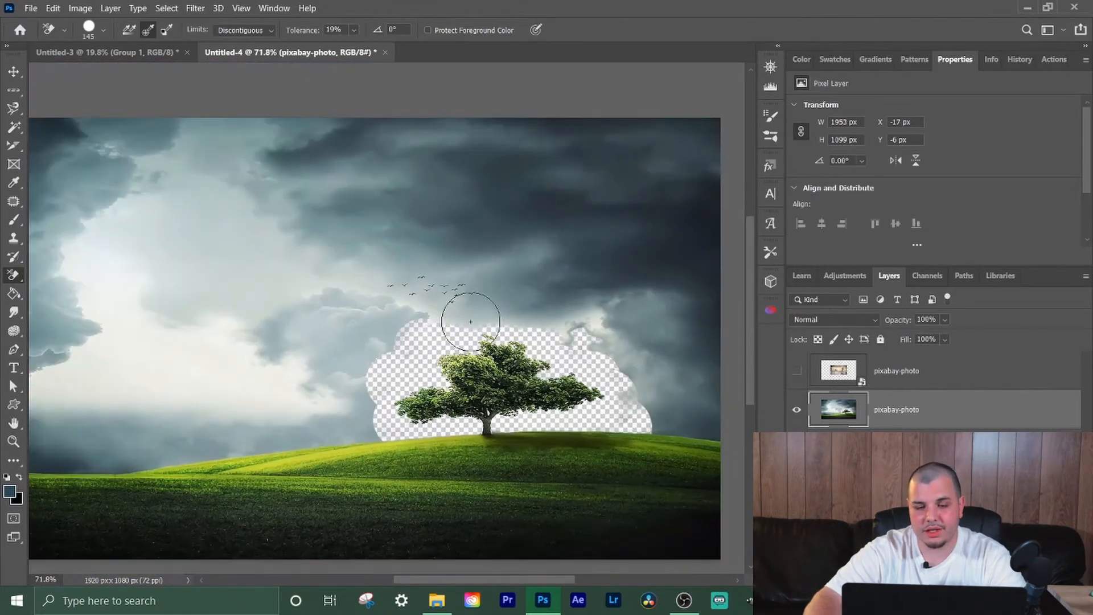
pyautogui.moveTo(364, 428); pyautogui.dragTo(230, 440)
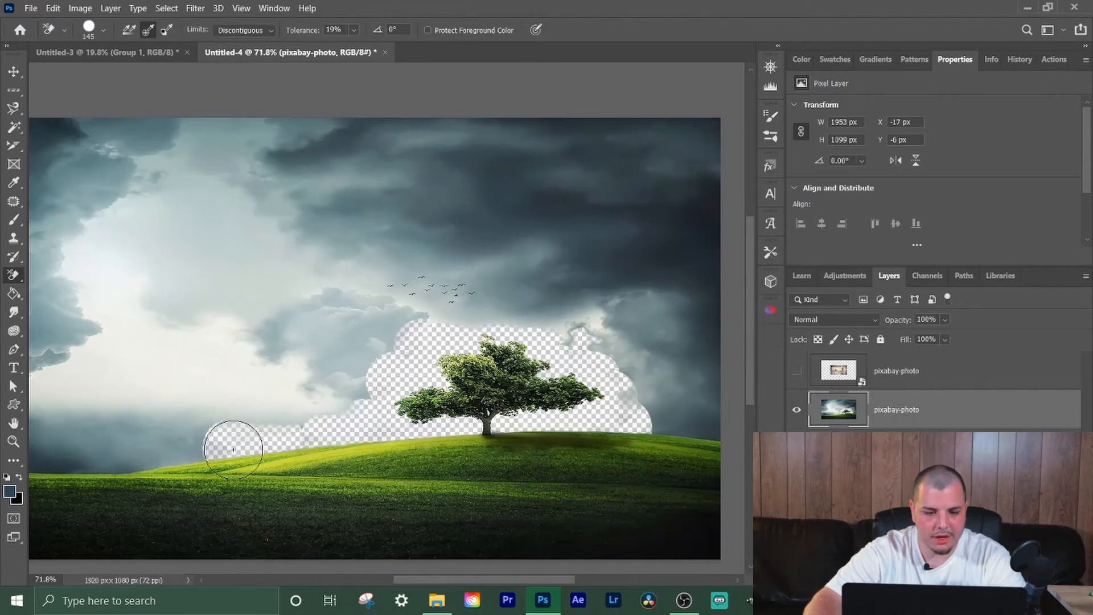
pyautogui.moveTo(433, 579); pyautogui.dragTo(383, 579)
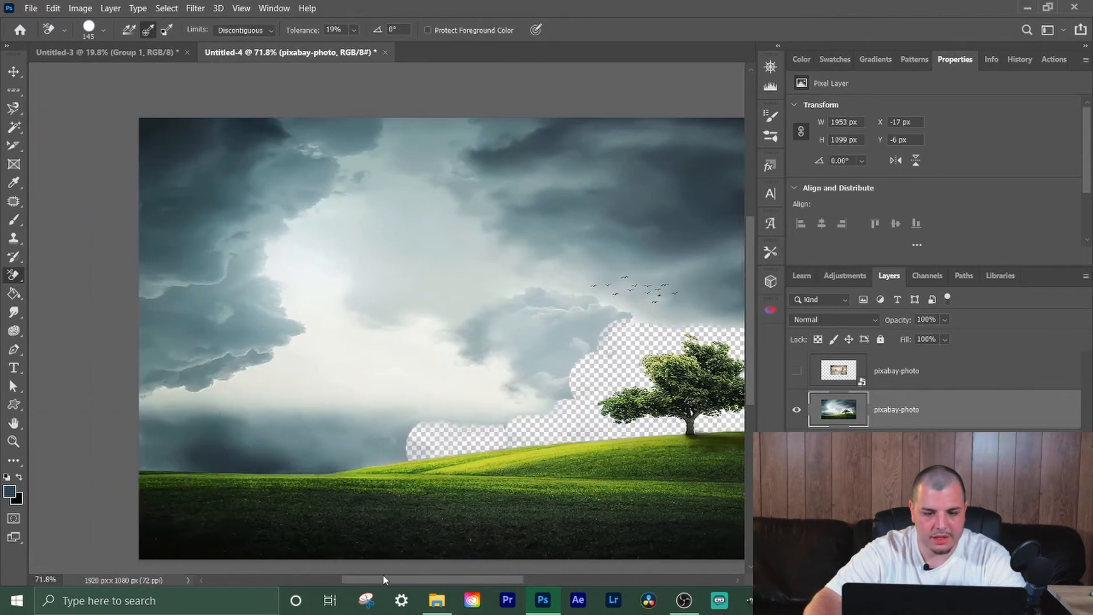
pyautogui.moveTo(378, 446)
pyautogui.mouseDown()
pyautogui.moveTo(391, 438)
pyautogui.moveTo(337, 459)
pyautogui.mouseUp()
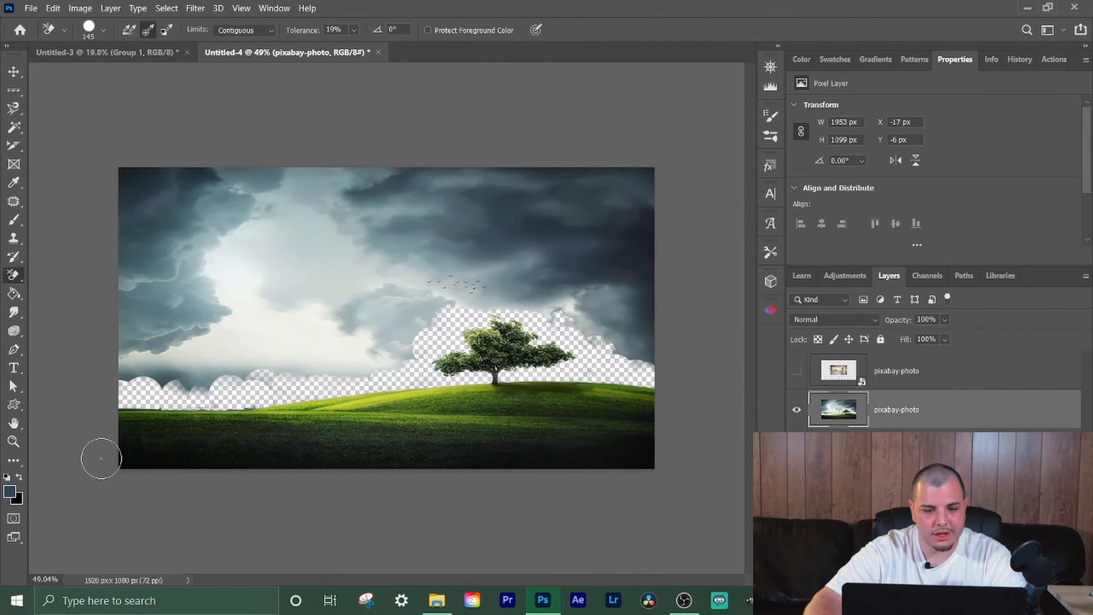
# - Erase all the remaining sky above the hill and around the tree with the regular Eraser tool at size 472
pyautogui.rightClick(24, 273)
pyautogui.click(69, 274)
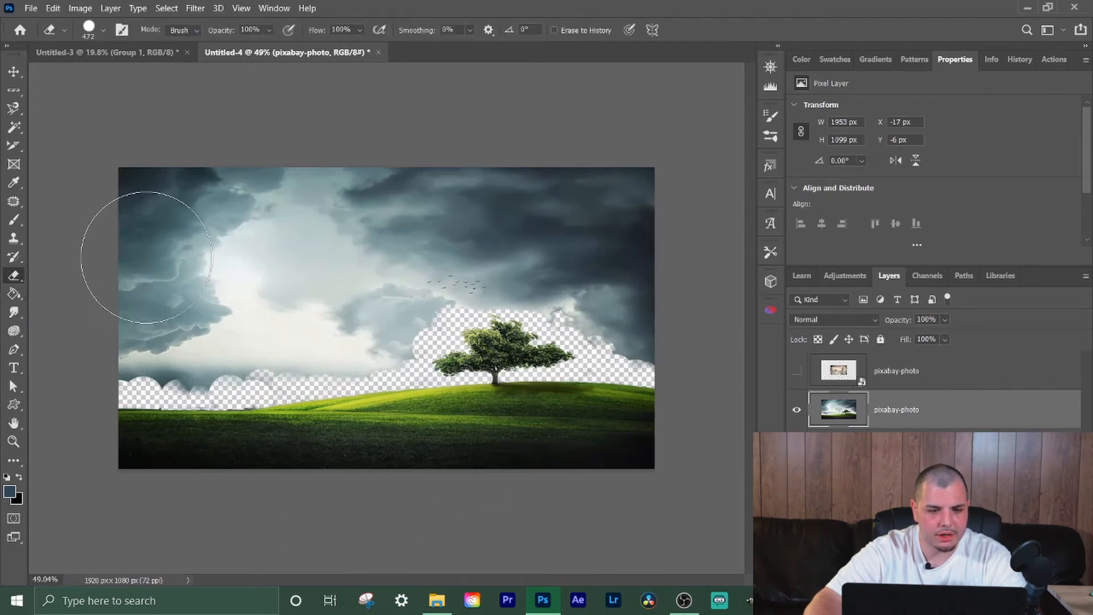
pyautogui.moveTo(147, 225)
pyautogui.mouseDown()
pyautogui.moveTo(122, 264)
pyautogui.moveTo(122, 329)
pyautogui.moveTo(195, 317)
pyautogui.moveTo(211, 337)
pyautogui.moveTo(250, 310)
pyautogui.moveTo(349, 323)
pyautogui.moveTo(397, 274)
pyautogui.moveTo(605, 199)
pyautogui.moveTo(650, 259)
pyautogui.moveTo(626, 296)
pyautogui.moveTo(585, 185)
pyautogui.moveTo(514, 202)
pyautogui.moveTo(482, 247)
pyautogui.moveTo(519, 242)
pyautogui.moveTo(561, 276)
pyautogui.moveTo(622, 288)
pyautogui.moveTo(663, 312)
pyautogui.moveTo(640, 293)
pyautogui.moveTo(641, 307)
pyautogui.mouseUp()
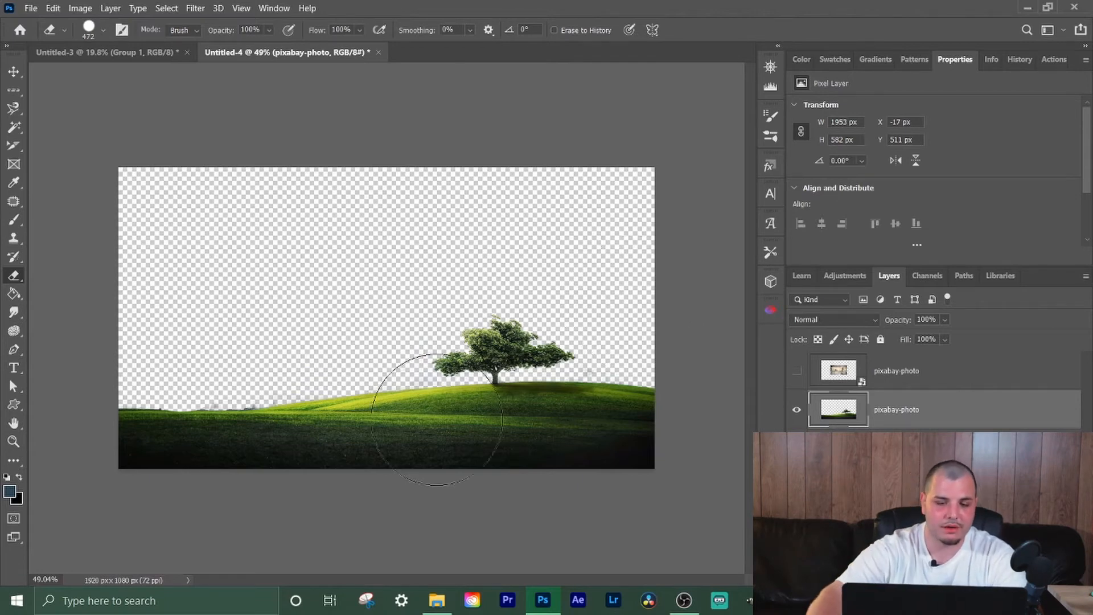
# - Examine the cutout edges of the tree and the hill's horizon up close and at full view for leftover sky
pyautogui.scroll(3, 456, 364)
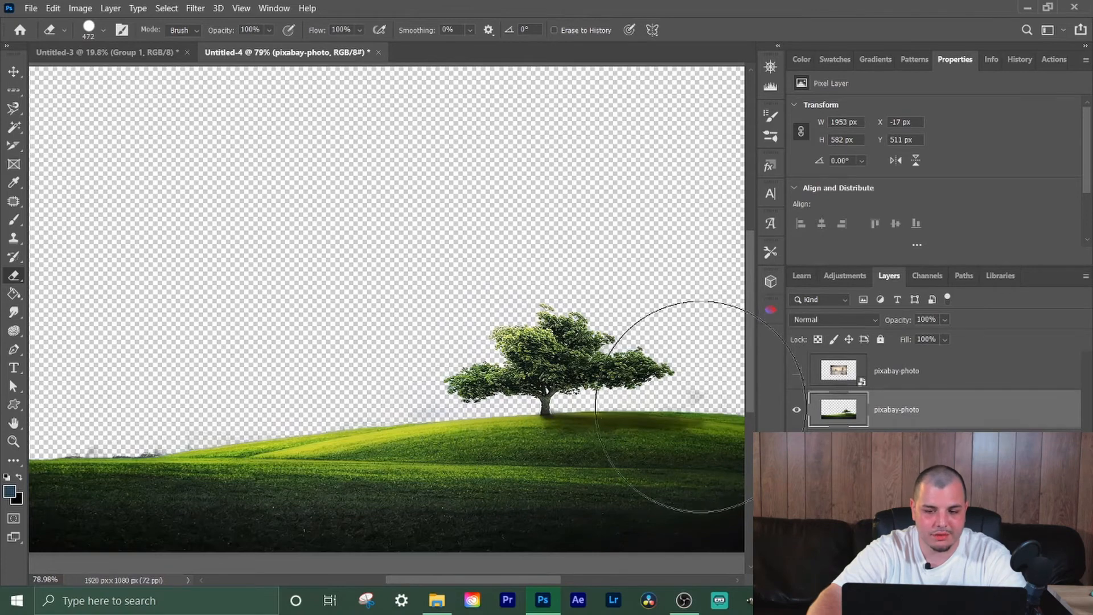
pyautogui.scroll(-3, 591, 328)
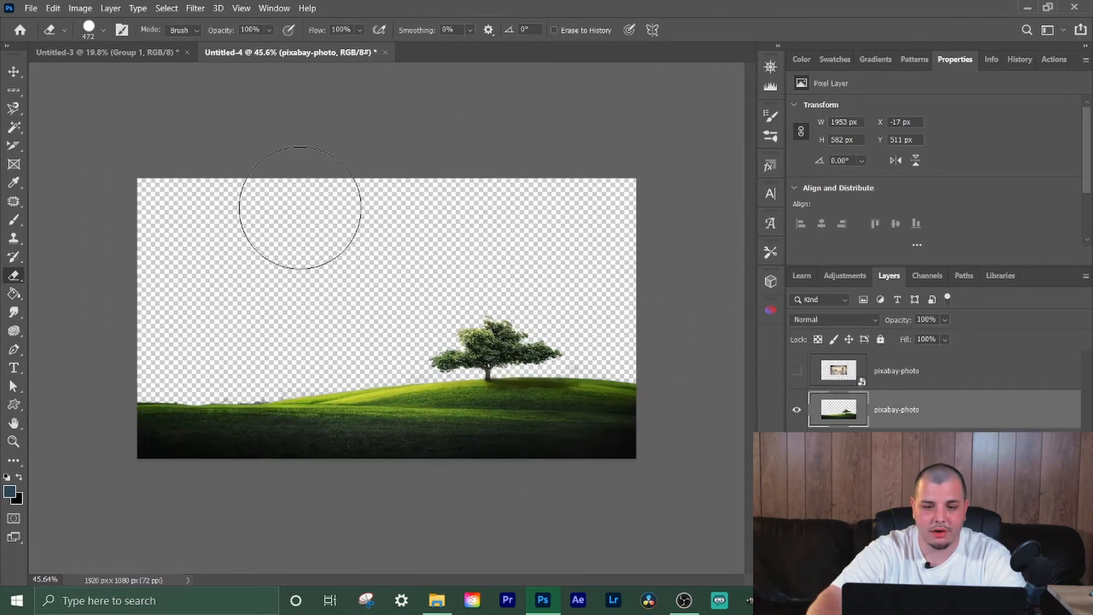
pyautogui.scroll(6, 519, 354)
pyautogui.scroll(4, 523, 392)
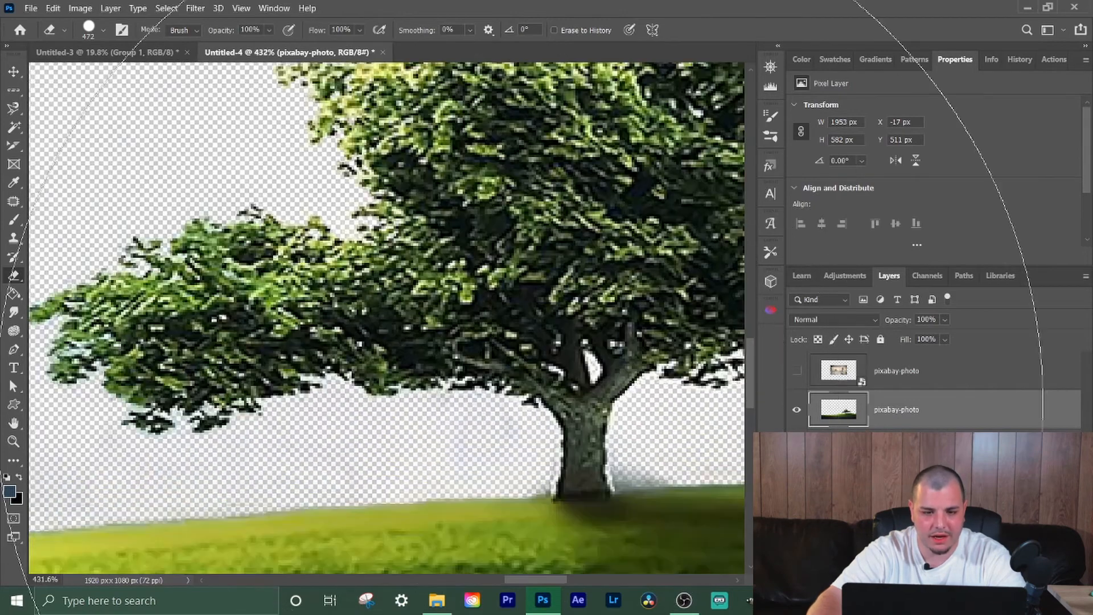
pyautogui.scroll(5, 246, 131)
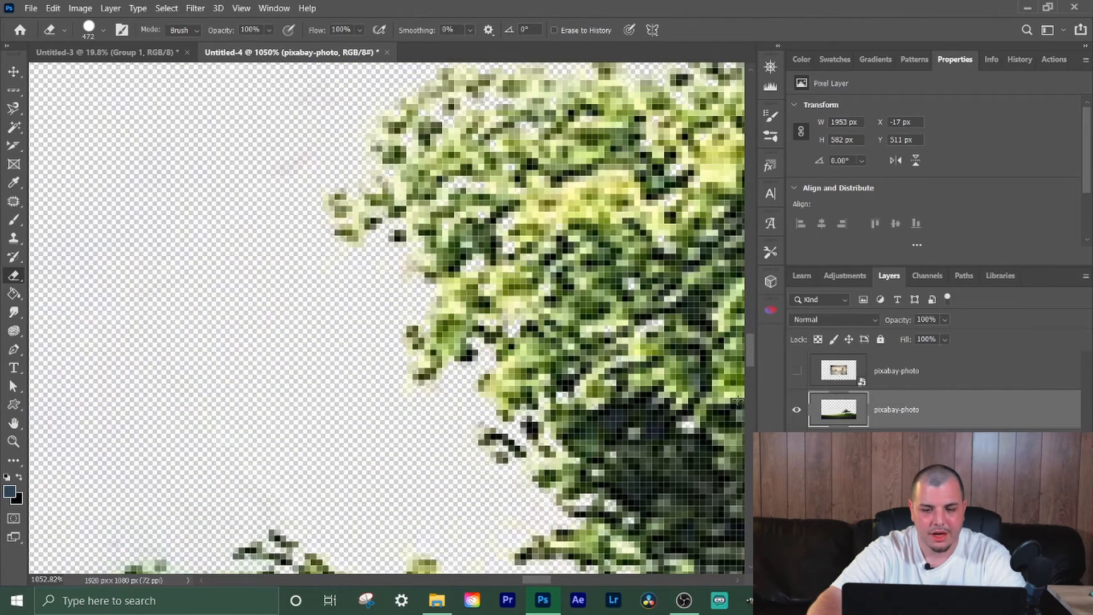
pyautogui.scroll(-6, 737, 398)
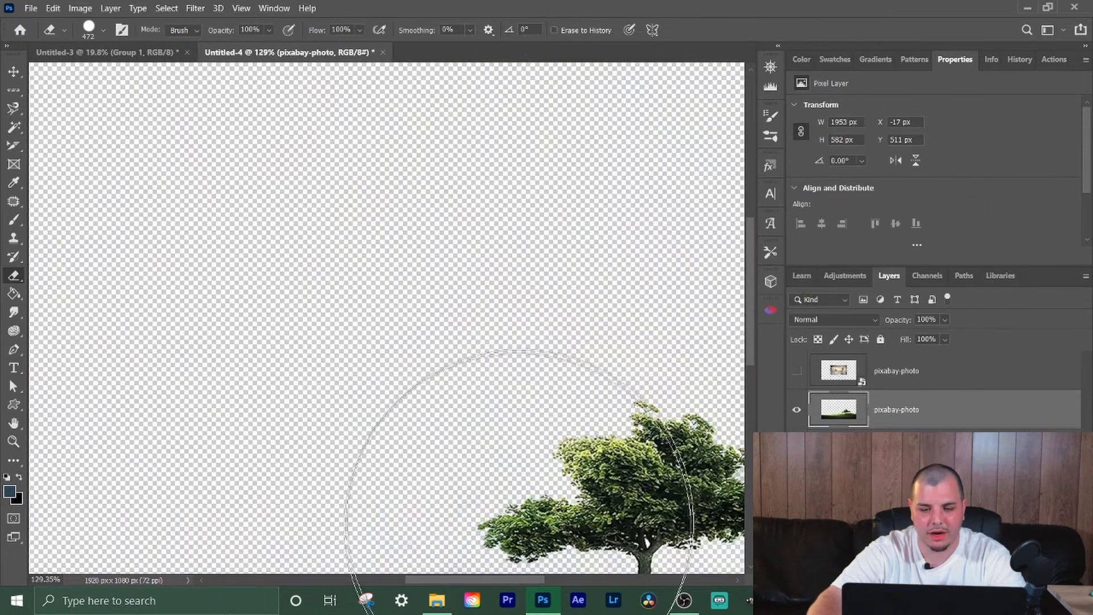
pyautogui.scroll(-4, 518, 524)
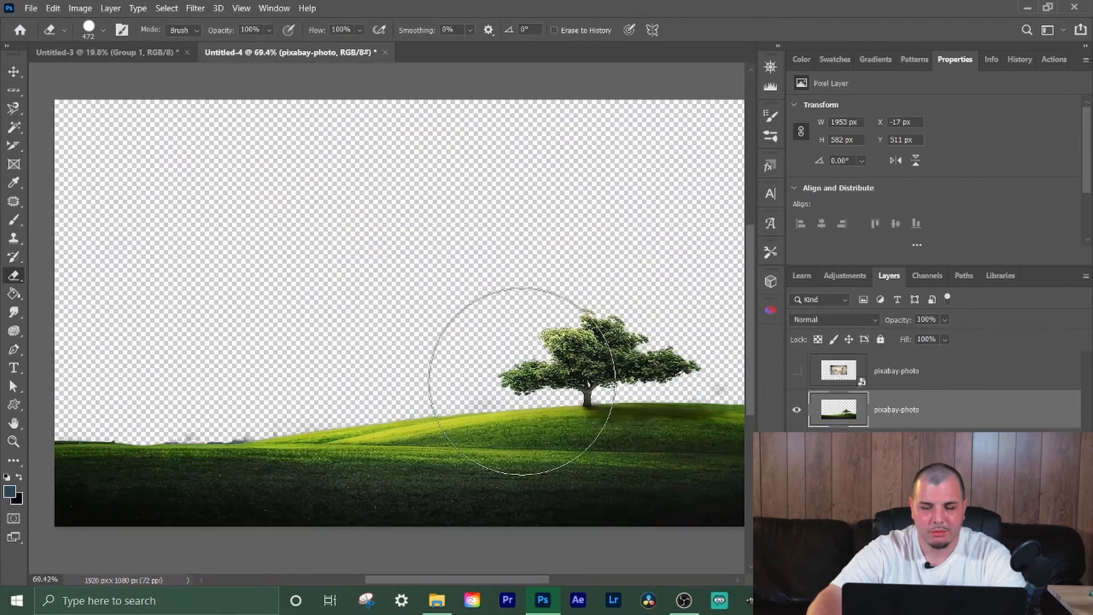
pyautogui.moveTo(477, 579); pyautogui.dragTo(488, 579)
pyautogui.scroll(-3, 518, 506)
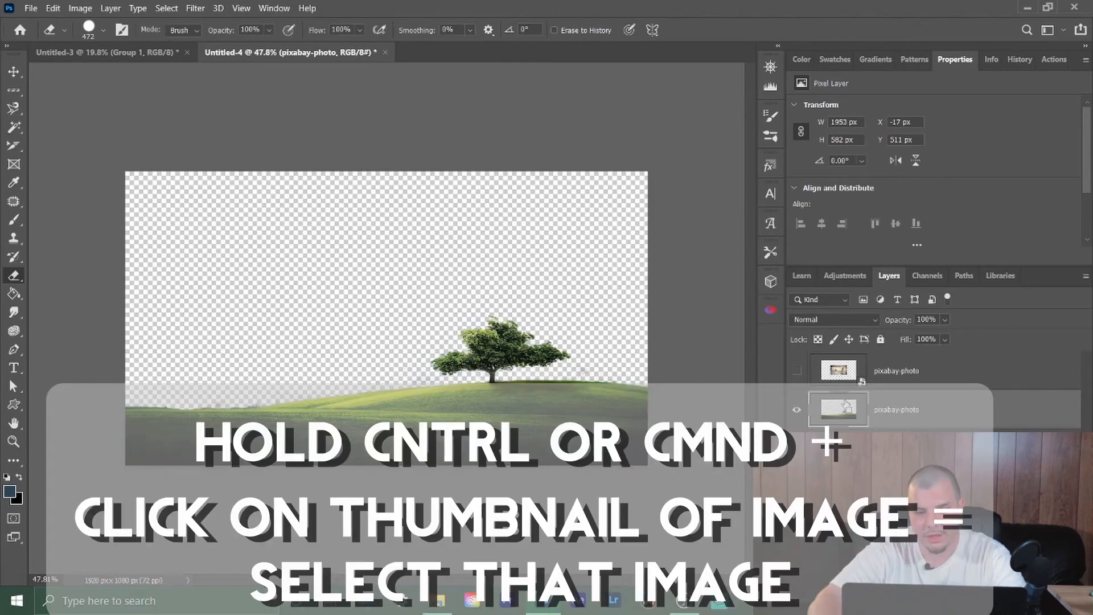
# - Load the tree-and-hill layer's pixels as a selection, add a layer mask from it, and undo a trial eraser stroke on the mask
pyautogui.keyDown('ctrl'); pyautogui.click(832, 418); pyautogui.keyUp('ctrl')
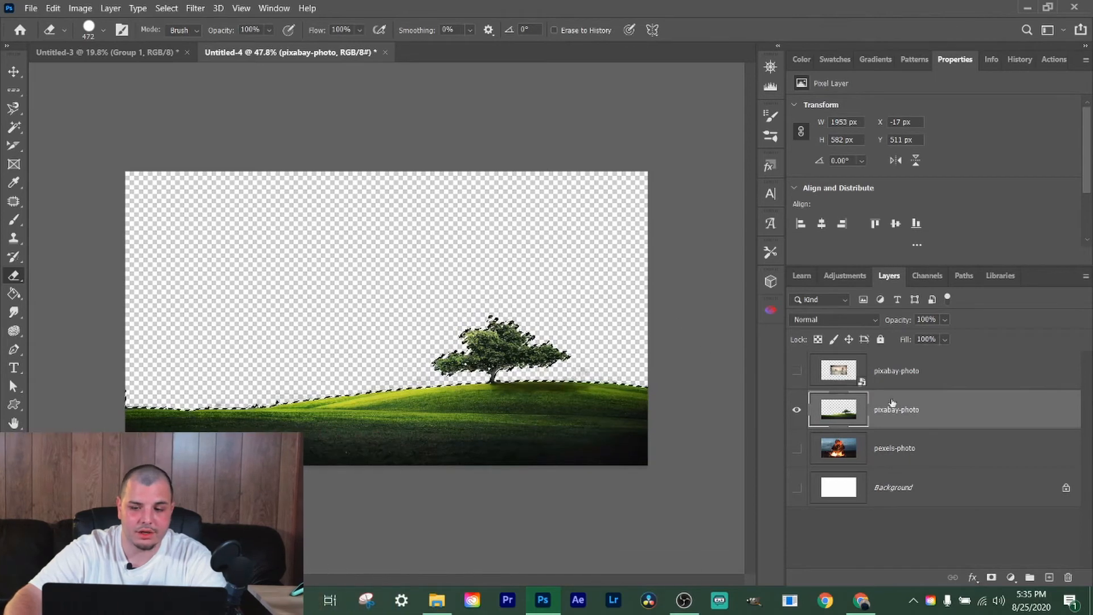
pyautogui.click(991, 577)
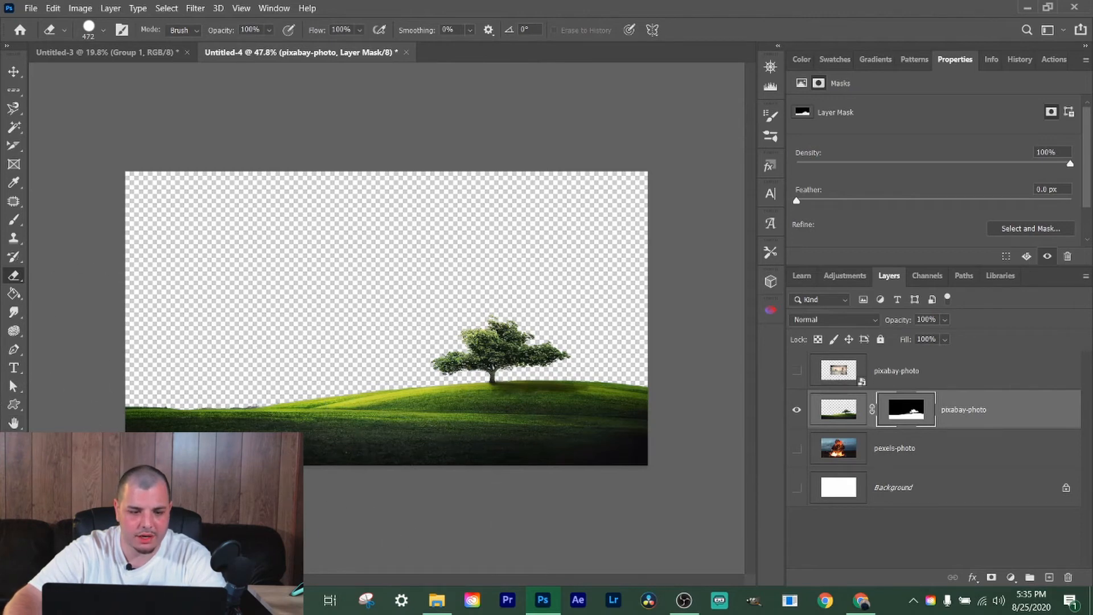
pyautogui.moveTo(124, 449)
pyautogui.mouseDown()
pyautogui.moveTo(156, 436)
pyautogui.moveTo(515, 407)
pyautogui.mouseUp()
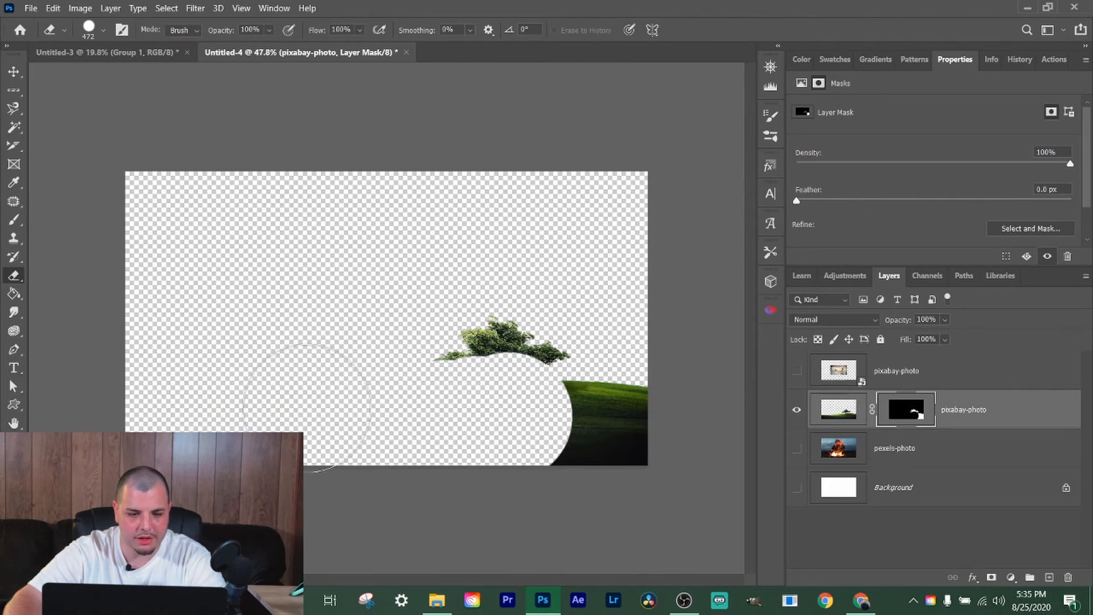
pyautogui.hotkey('ctrl', 'z')
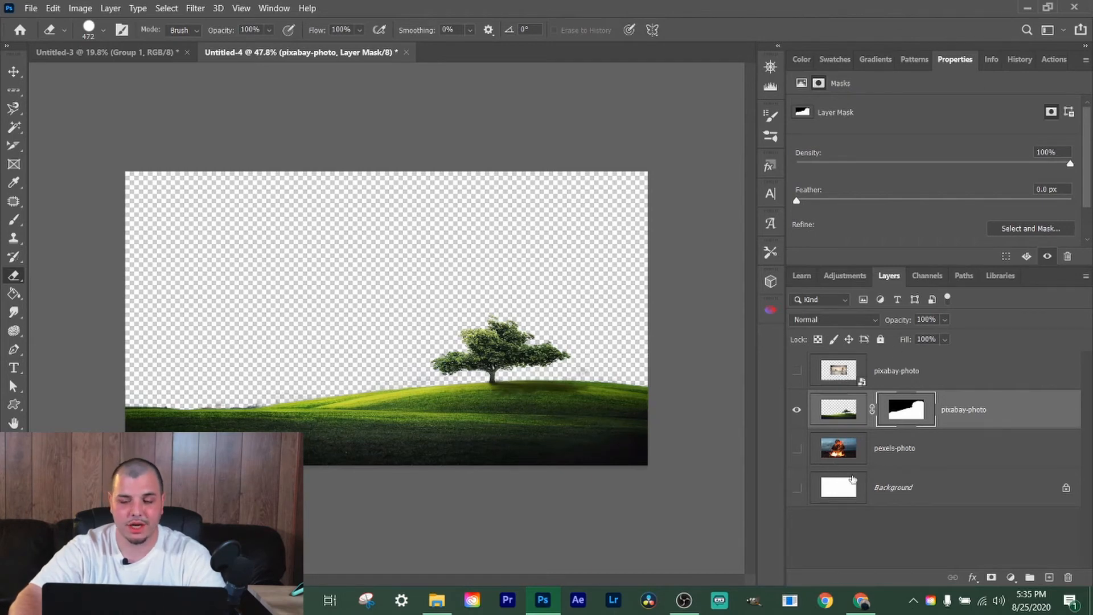
# - Select and show the pexels-photo campfire layer, and hide the masked tree-and-hill layer
pyautogui.click(842, 450)
pyautogui.click(797, 447)
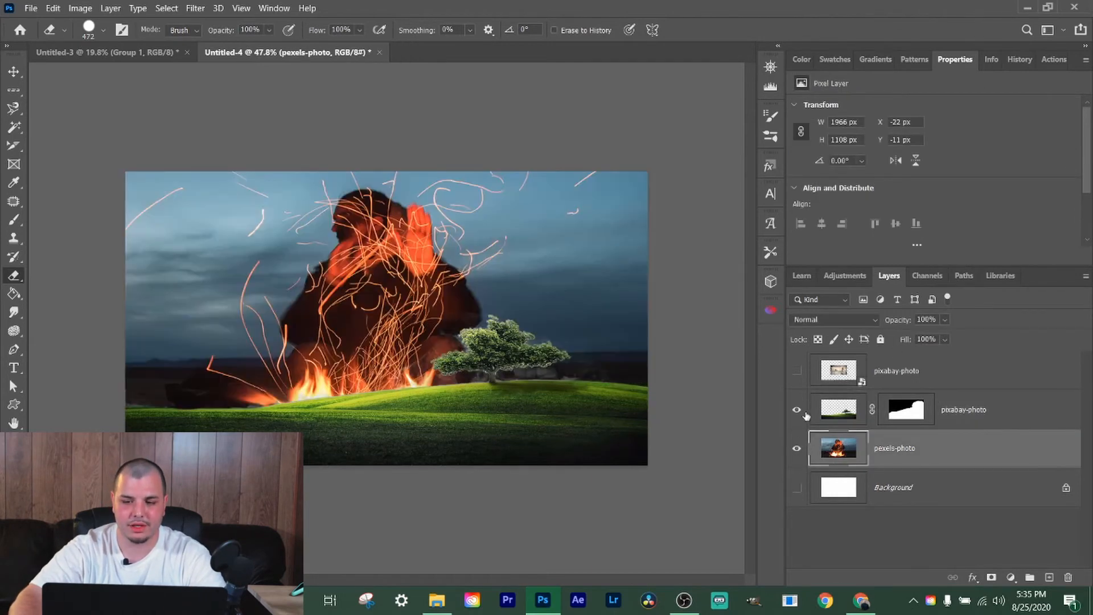
pyautogui.click(797, 409)
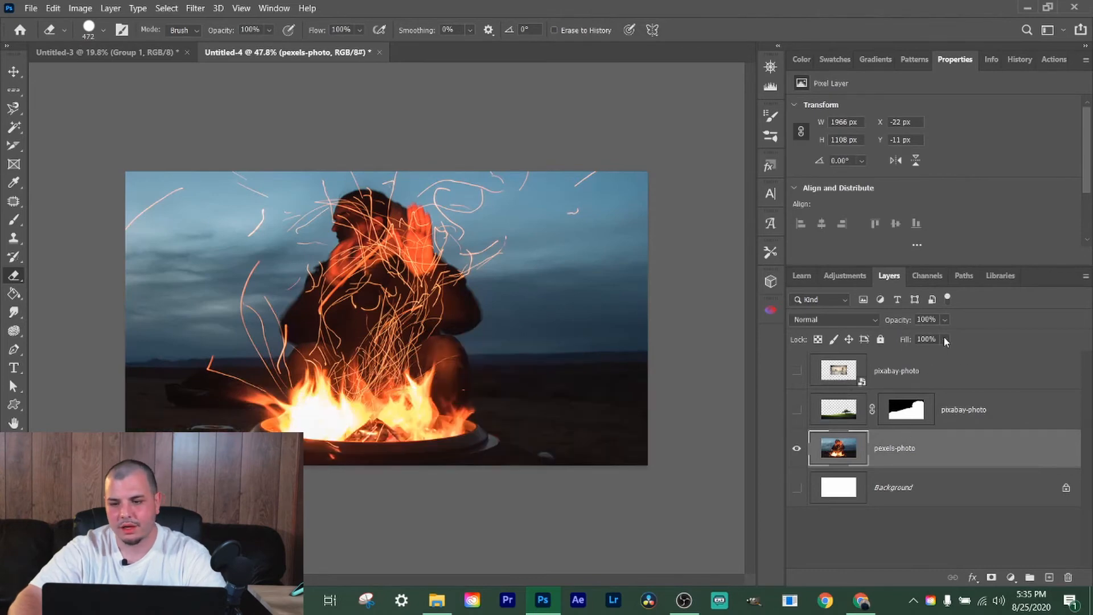
# - Compare the campfire photo's Red, Green and Blue channels for contrast between the man and the sky, finishing on Blue
pyautogui.click(918, 277)
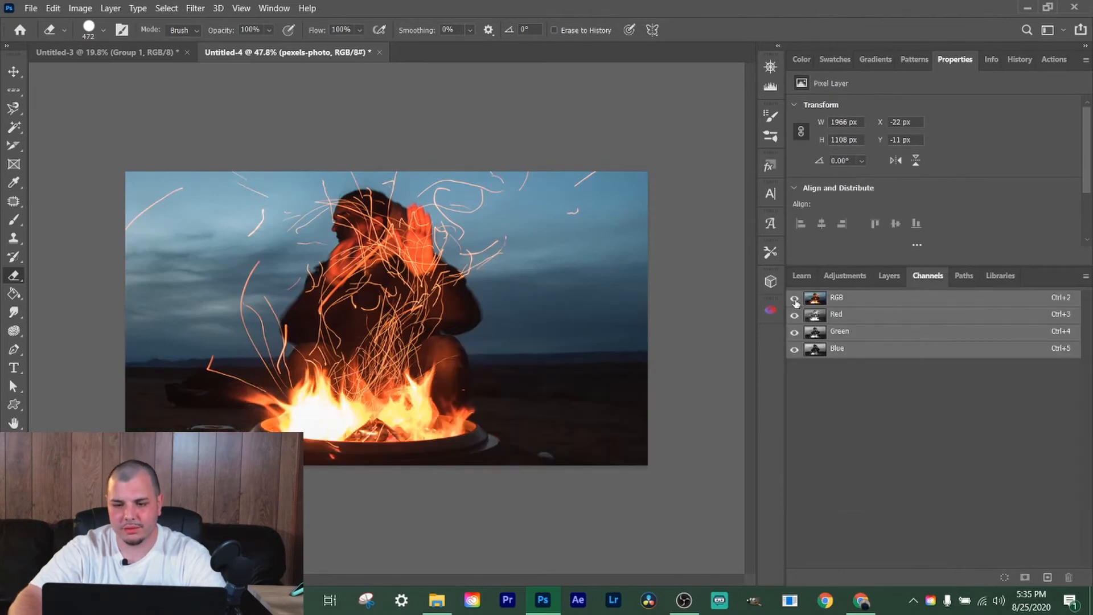
pyautogui.click(848, 318)
pyautogui.click(850, 331)
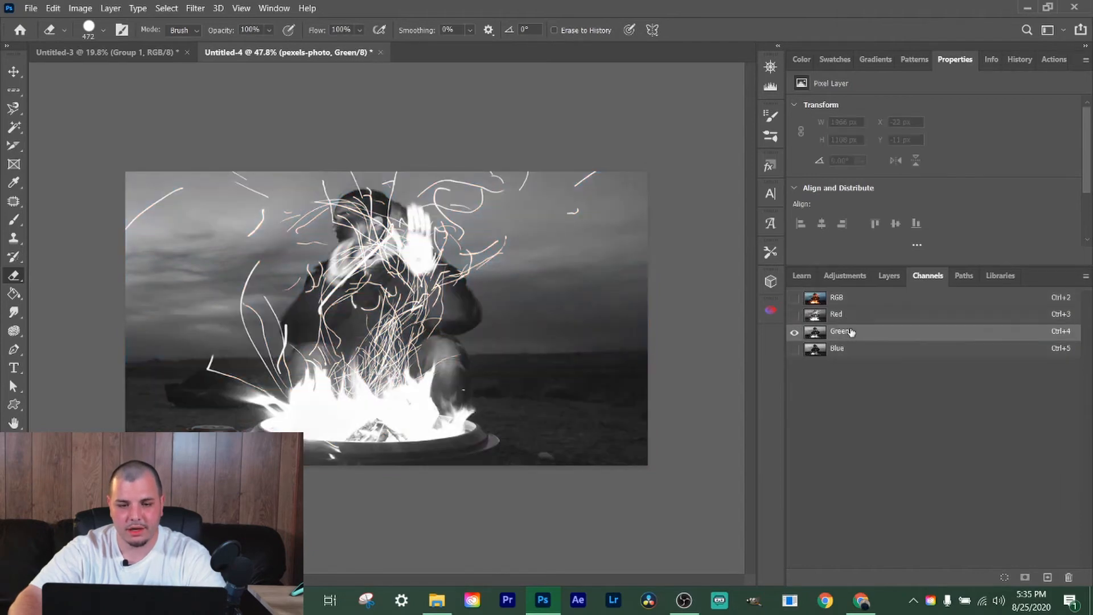
pyautogui.click(852, 349)
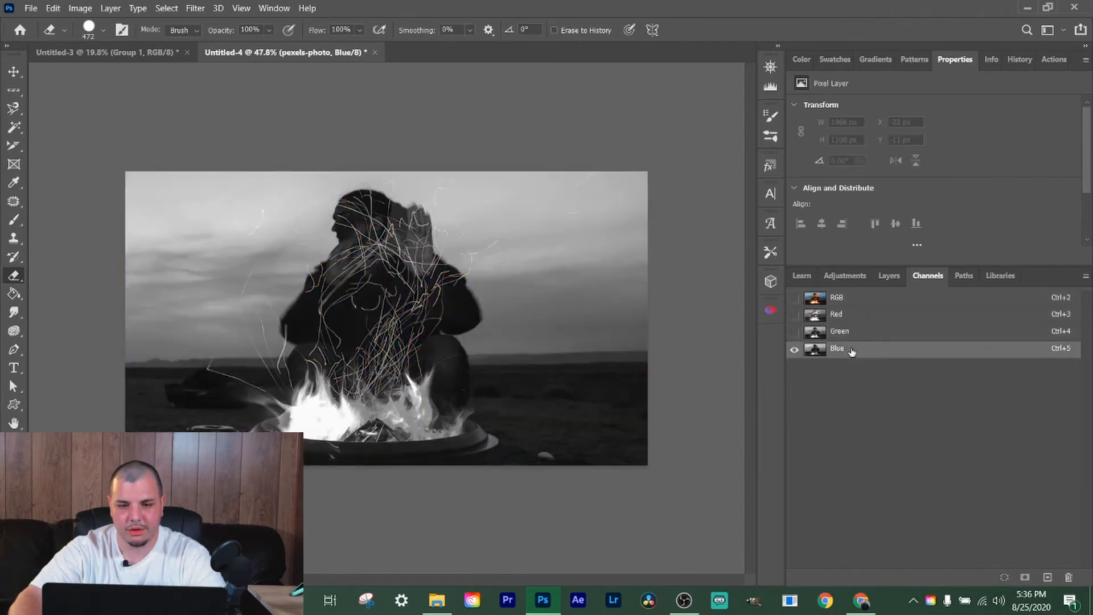
pyautogui.click(849, 332)
pyautogui.click(852, 316)
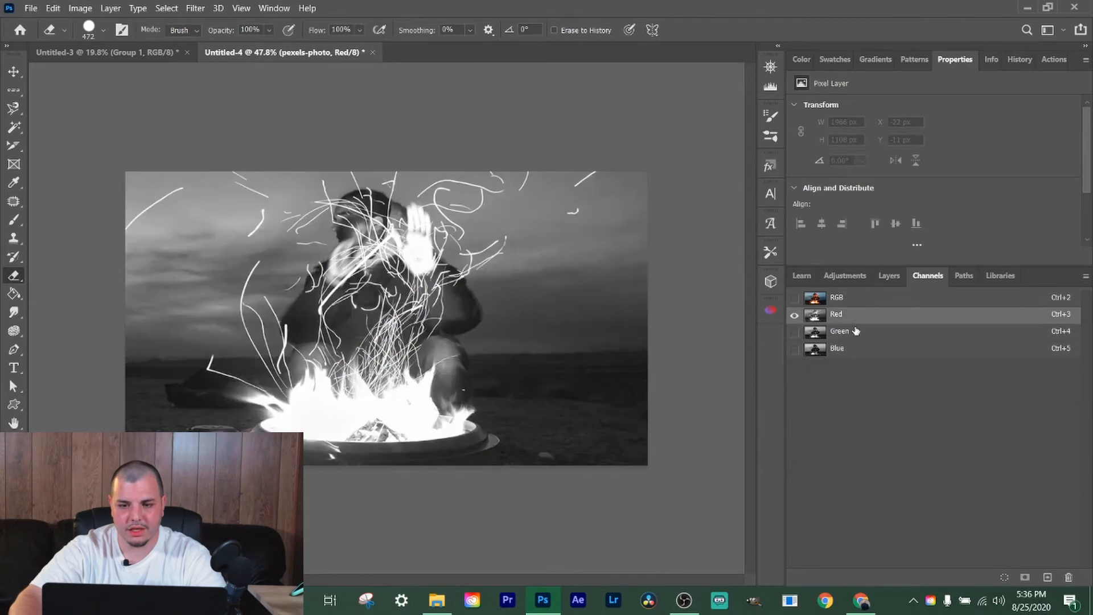
pyautogui.click(854, 332)
pyautogui.click(852, 348)
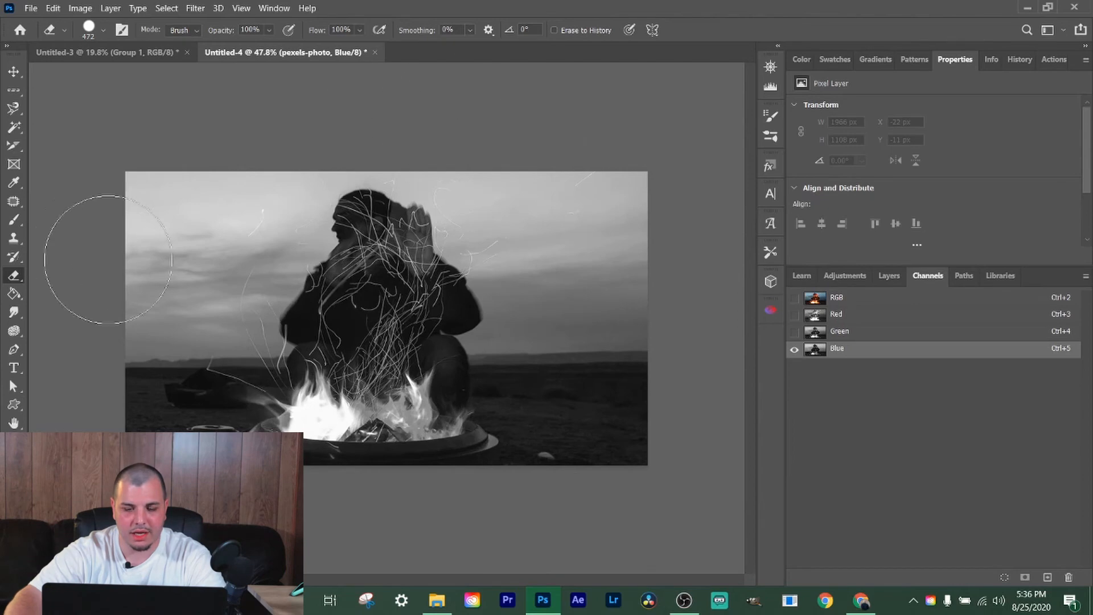
# - Duplicate the Blue channel as "Blue copy" and make the copy the only visible channel
pyautogui.rightClick(864, 350)
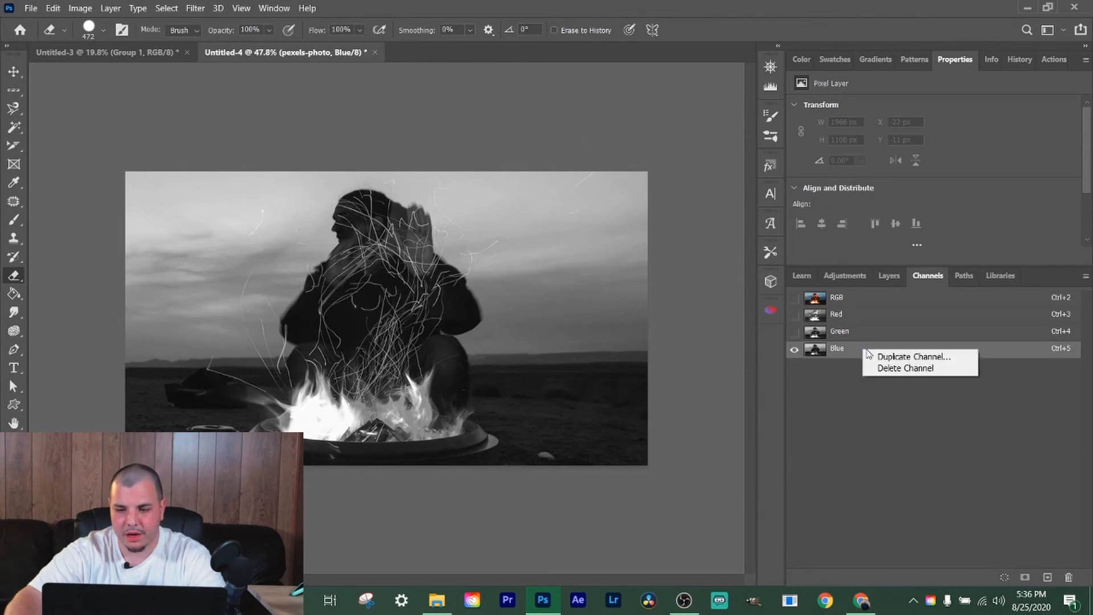
pyautogui.click(884, 357)
pyautogui.click(653, 162)
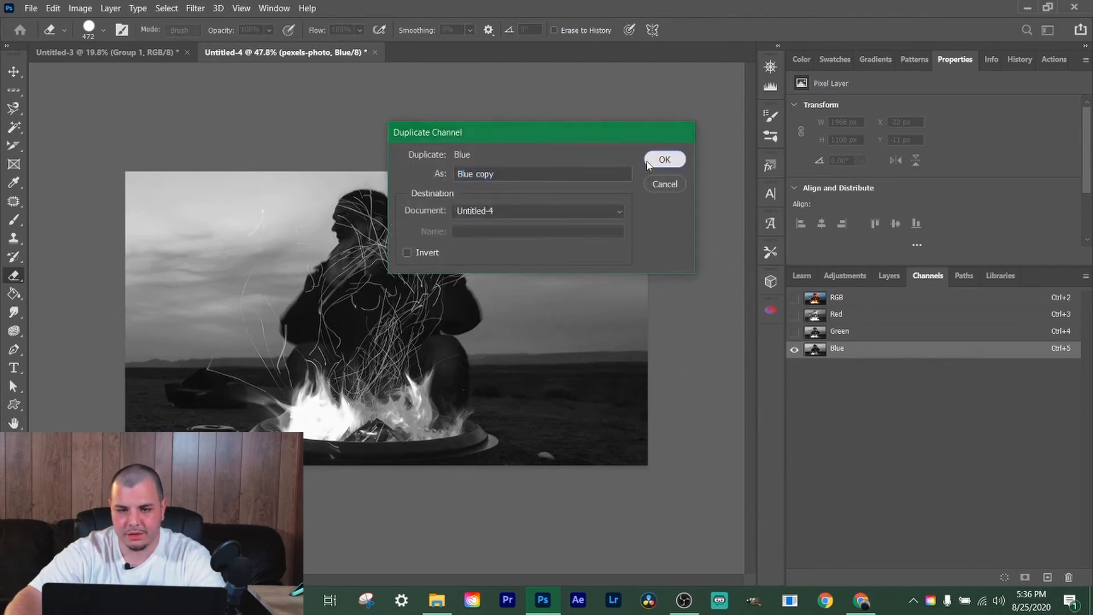
pyautogui.click(794, 365)
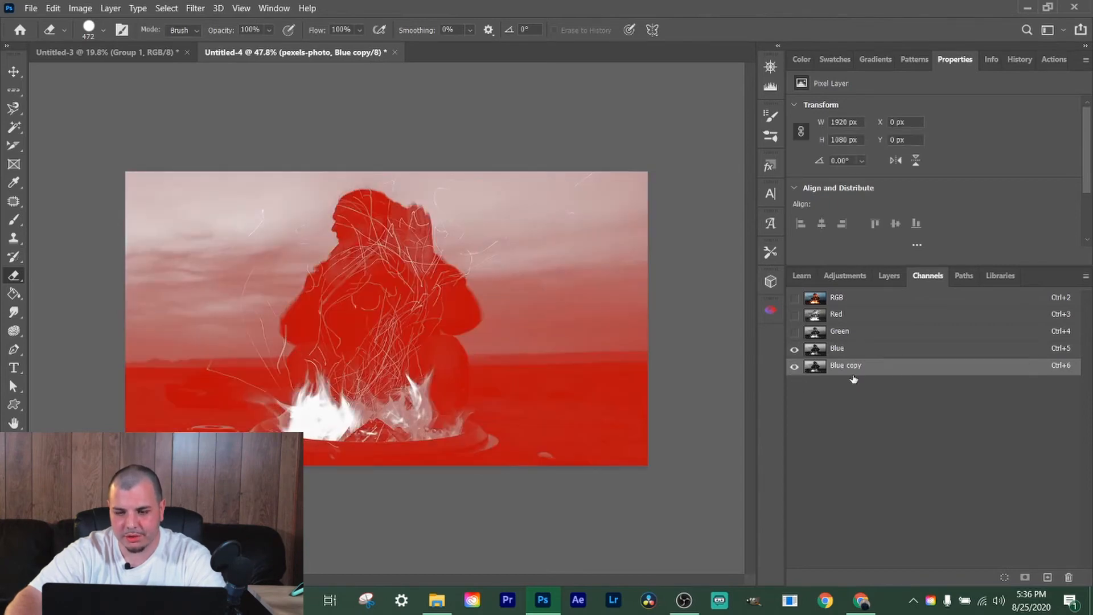
pyautogui.click(794, 349)
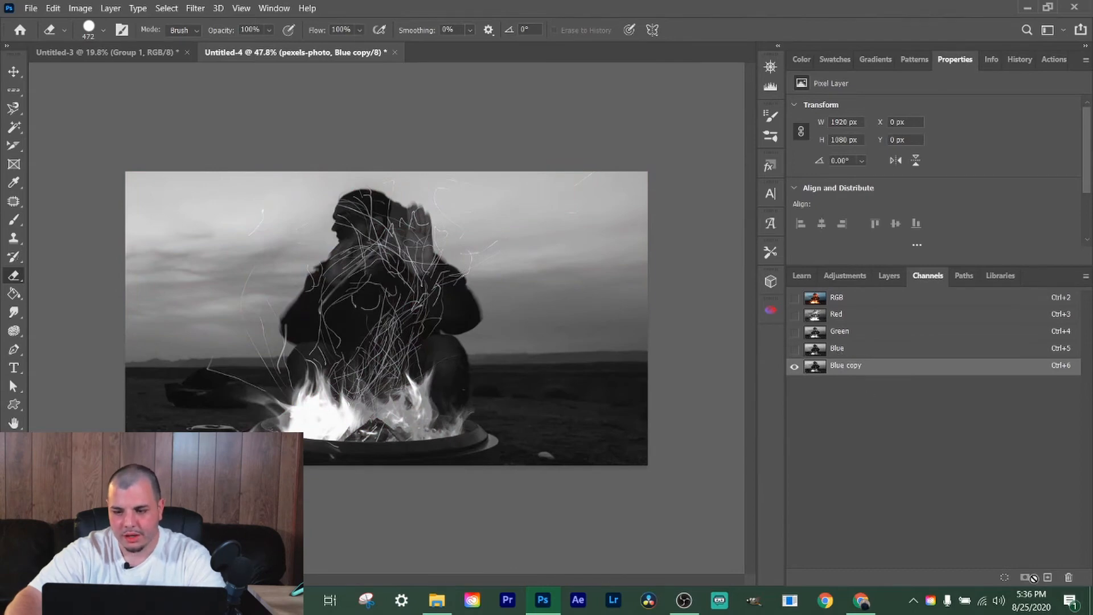
# - Apply a Levels adjustment to the Blue copy channel with input levels of 30, 1.83 and 201
pyautogui.click(80, 8)
pyautogui.moveTo(82, 43)
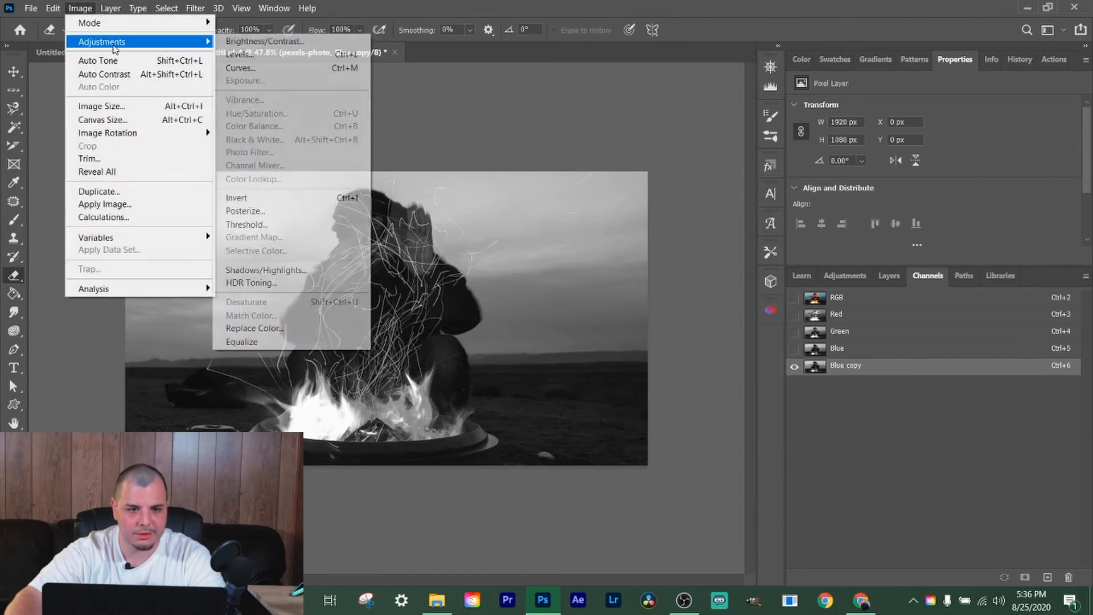
pyautogui.click(255, 54)
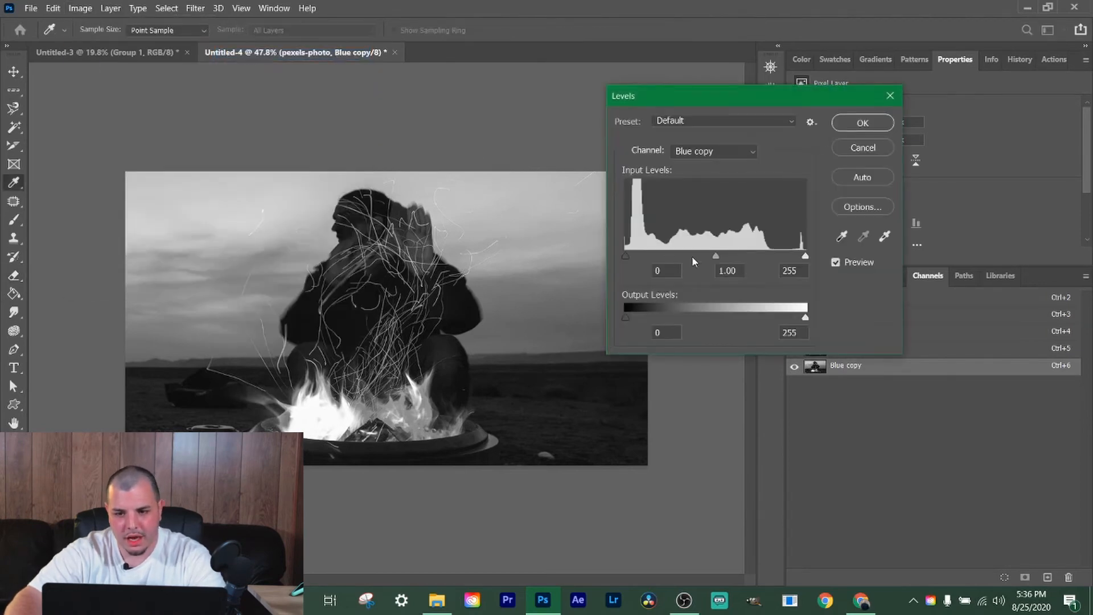
pyautogui.moveTo(626, 255); pyautogui.dragTo(634, 257)
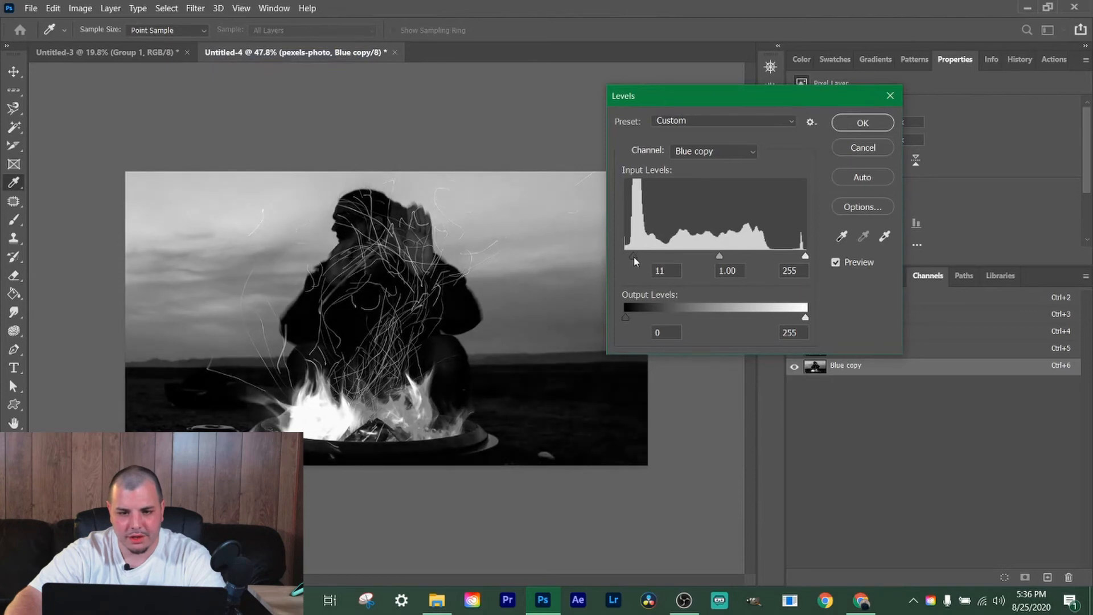
pyautogui.moveTo(805, 258); pyautogui.dragTo(773, 258)
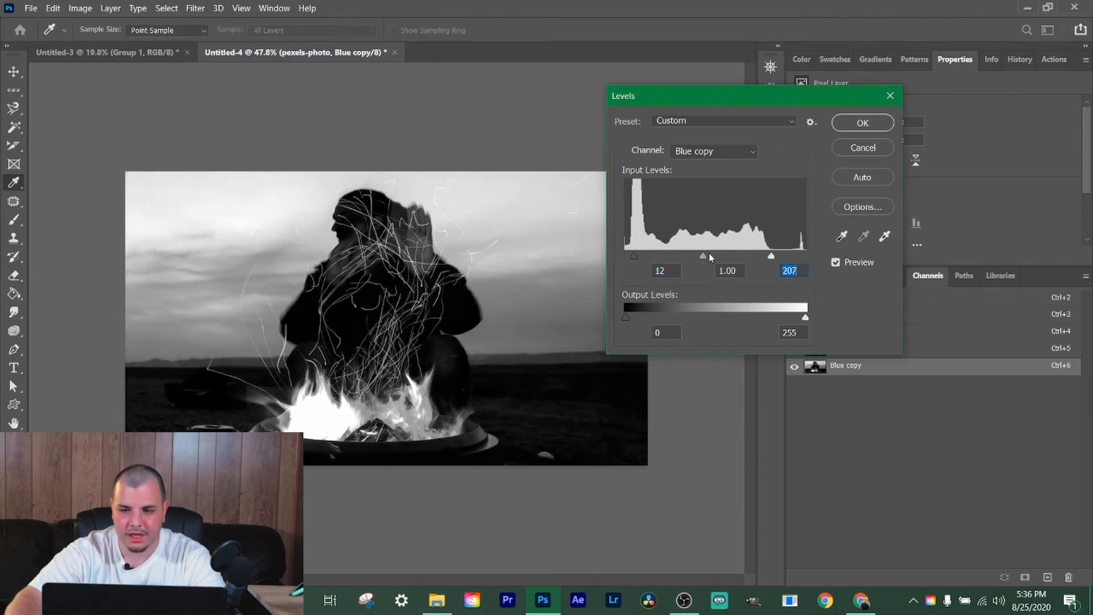
pyautogui.moveTo(702, 254); pyautogui.dragTo(647, 254)
pyautogui.moveTo(770, 255); pyautogui.dragTo(764, 258)
pyautogui.moveTo(697, 256); pyautogui.dragTo(680, 256)
pyautogui.click(845, 128)
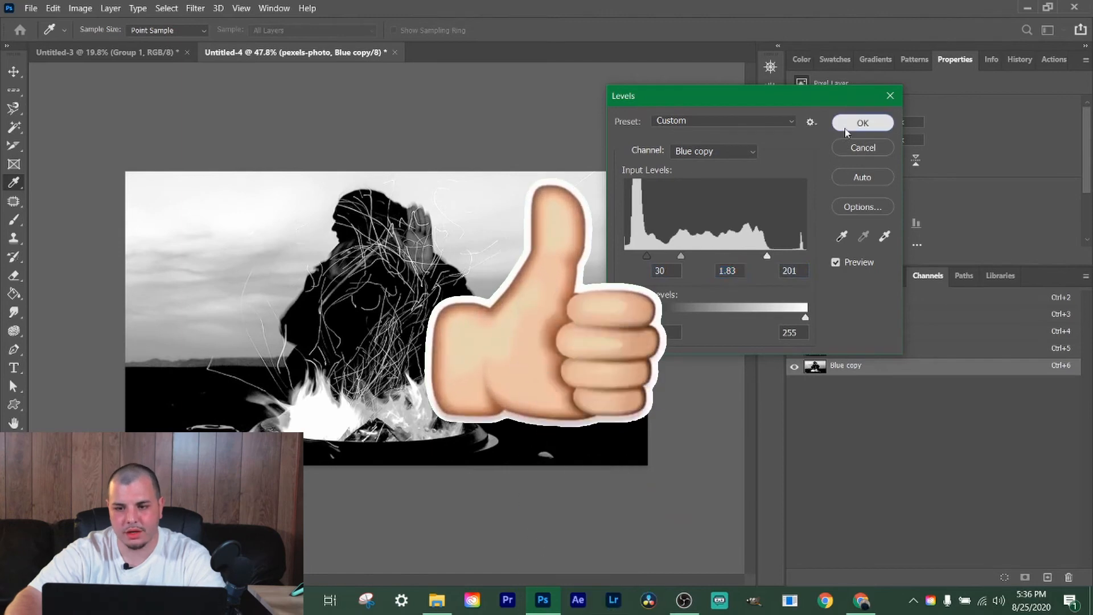
# - Paint the Blue copy channel with an Overlay-mode brush of 428 px, blackening the man and the ground and whitening the sky
pyautogui.press('e')
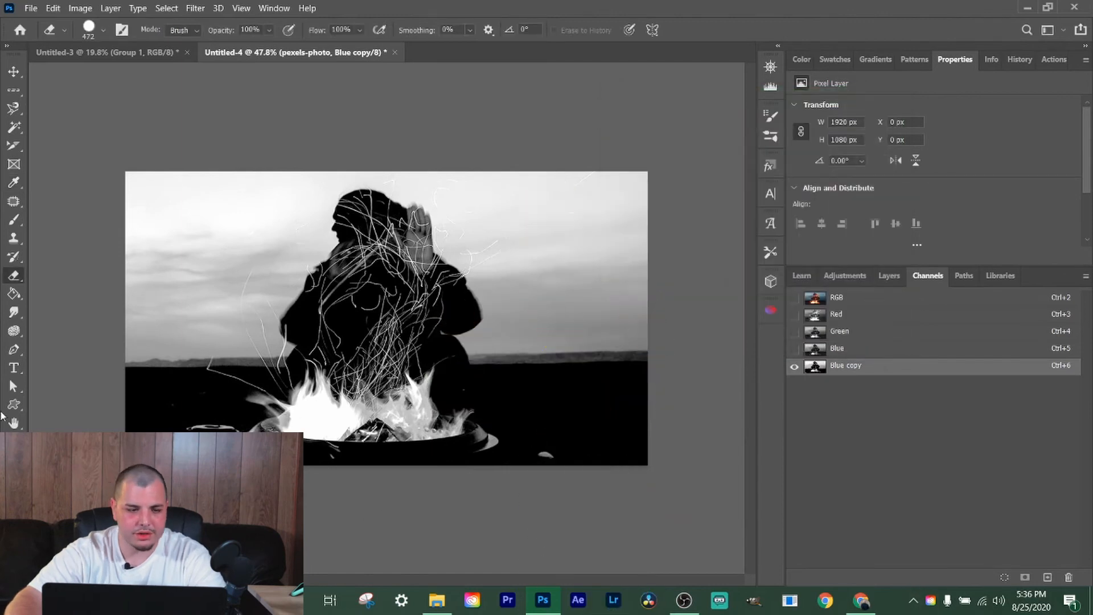
pyautogui.click(14, 220)
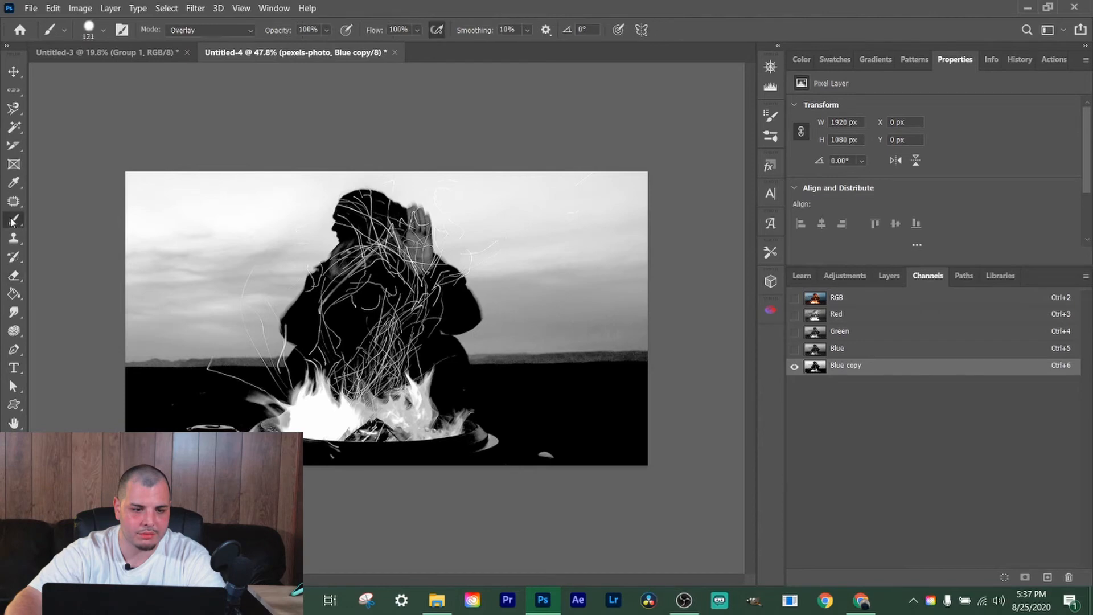
pyautogui.click(227, 31)
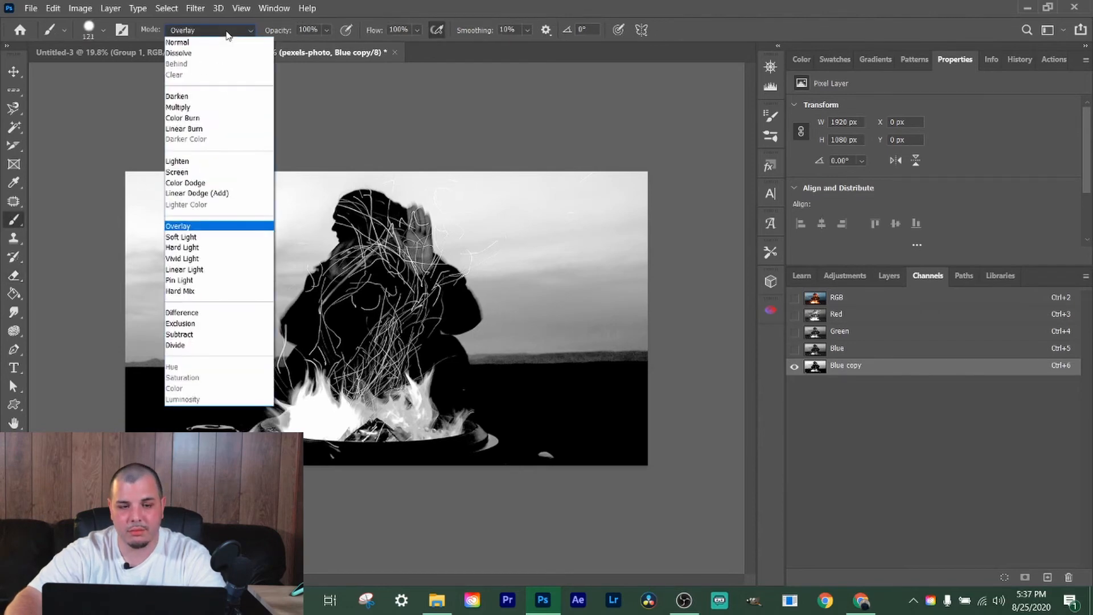
pyautogui.click(197, 226)
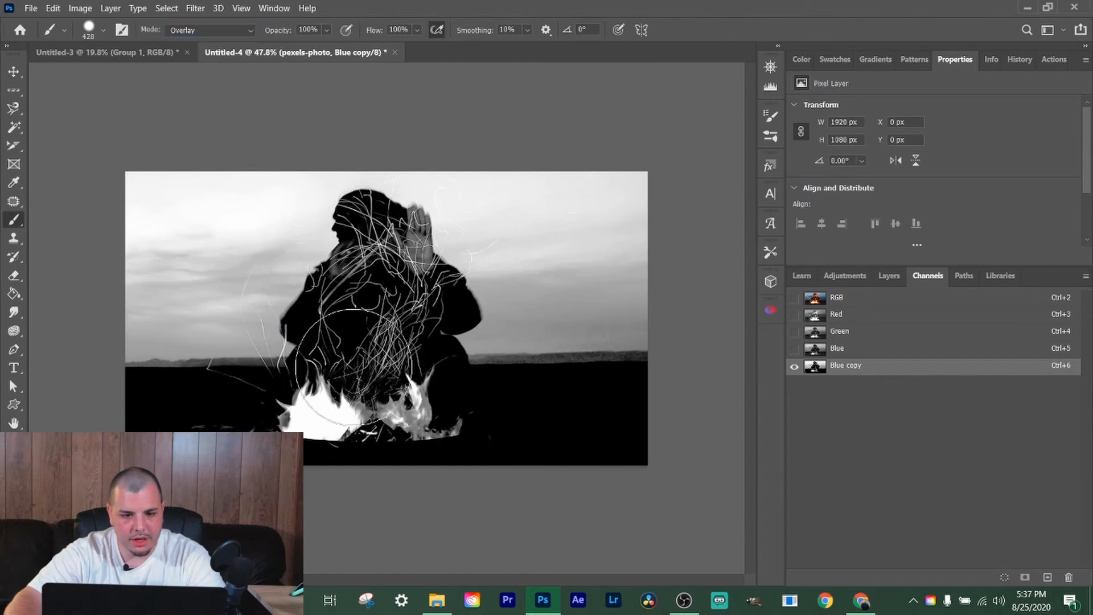
pyautogui.moveTo(351, 369)
pyautogui.mouseDown()
pyautogui.moveTo(395, 309)
pyautogui.moveTo(408, 328)
pyautogui.moveTo(370, 243)
pyautogui.moveTo(387, 246)
pyautogui.moveTo(343, 342)
pyautogui.mouseUp()
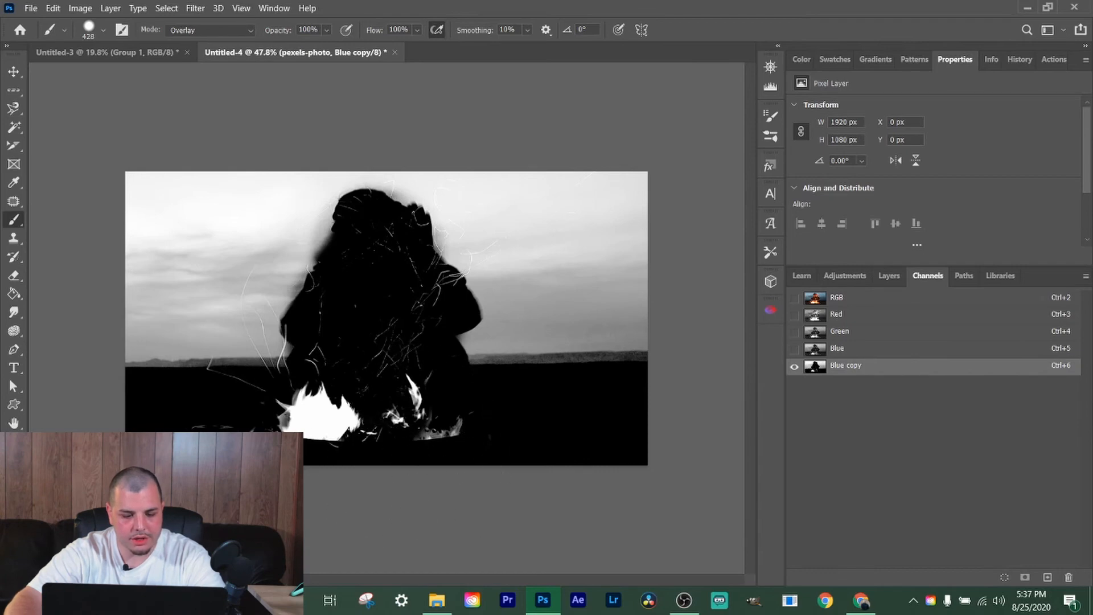
pyautogui.moveTo(165, 305)
pyautogui.mouseDown()
pyautogui.moveTo(366, 188)
pyautogui.moveTo(476, 196)
pyautogui.moveTo(319, 353)
pyautogui.moveTo(327, 401)
pyautogui.moveTo(317, 255)
pyautogui.moveTo(446, 216)
pyautogui.moveTo(525, 528)
pyautogui.mouseUp()
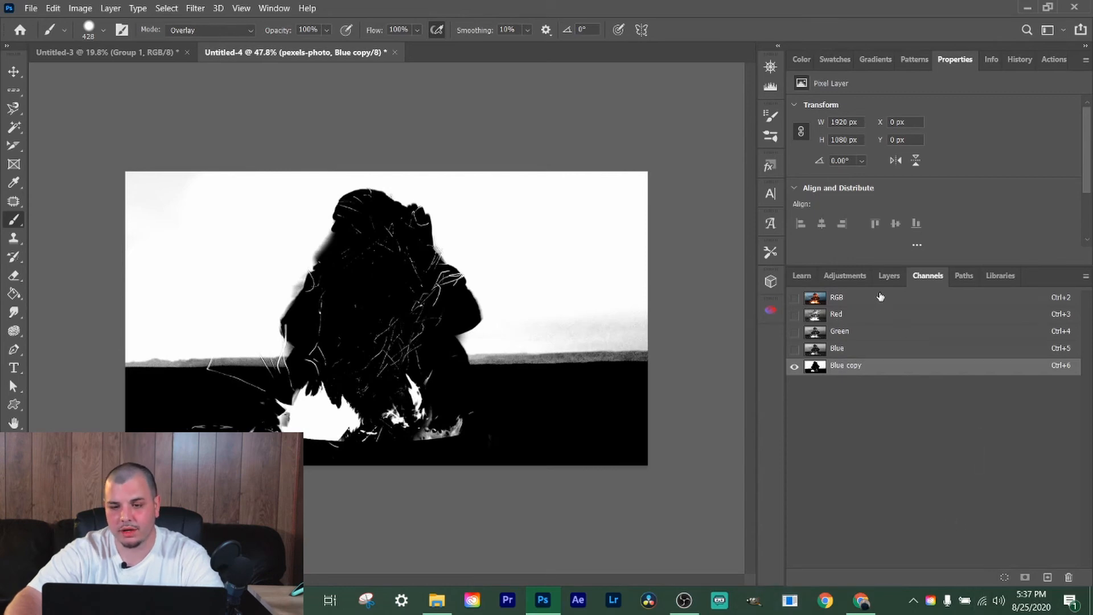
# - Load the Blue copy channel as a selection
pyautogui.click(888, 277)
pyautogui.click(928, 277)
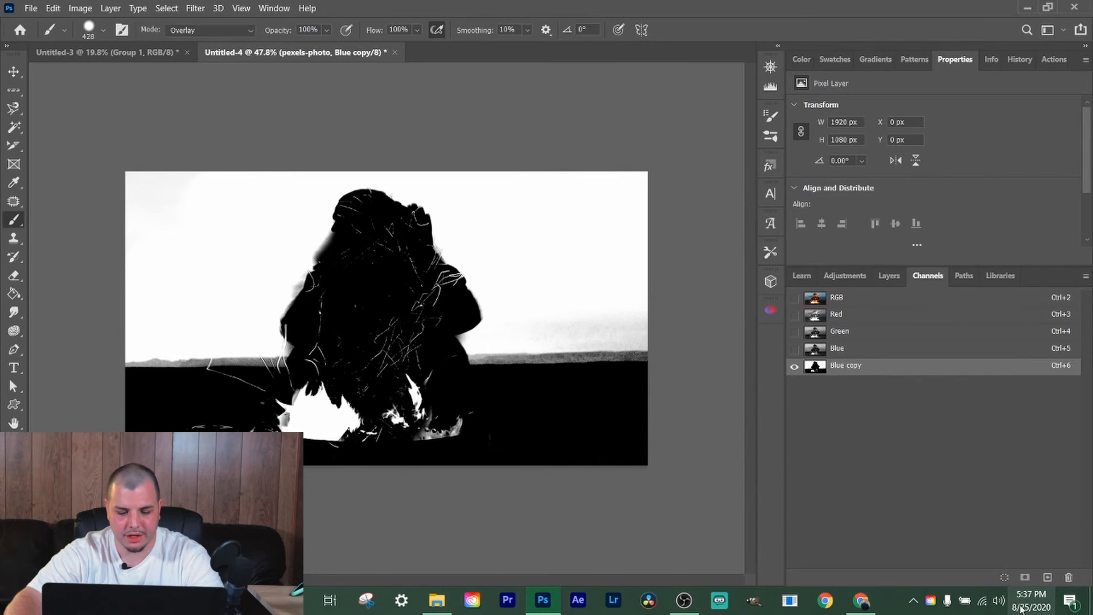
pyautogui.keyDown('ctrl'); pyautogui.click(855, 368); pyautogui.keyUp('ctrl')
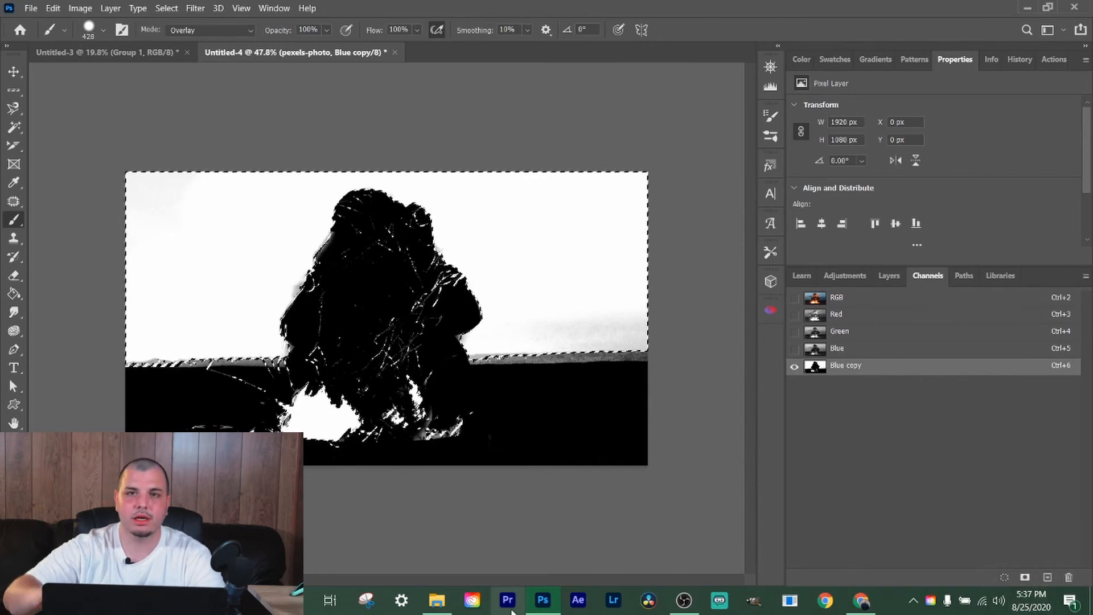
# - Add a layer mask to the pexels-photo layer from the selection, and invert the mask to show the man and fire
pyautogui.click(889, 276)
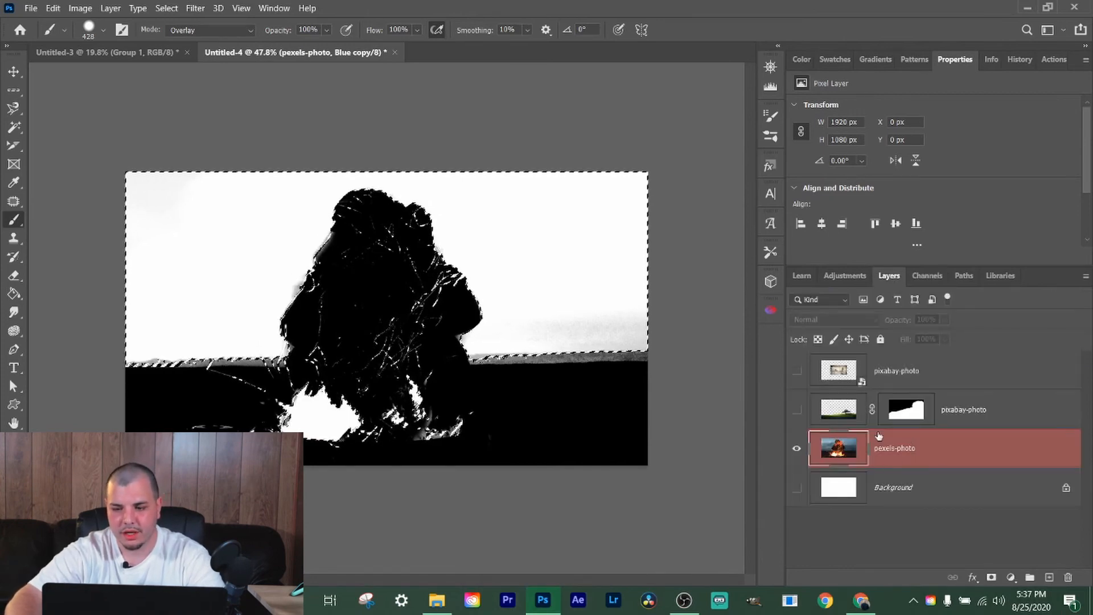
pyautogui.click(991, 578)
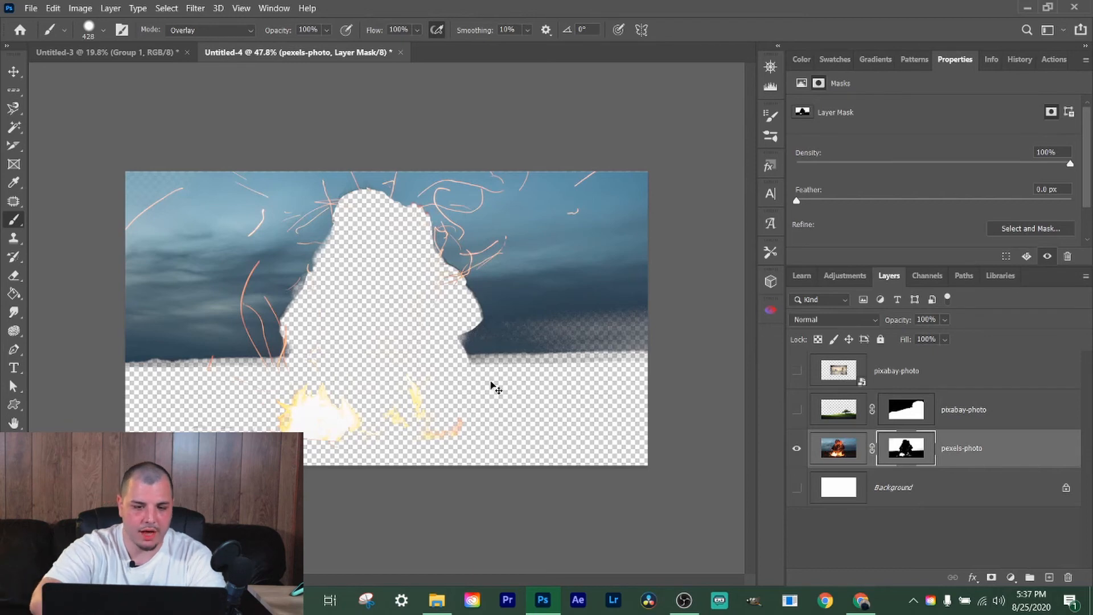
pyautogui.hotkey('ctrl', 'i')
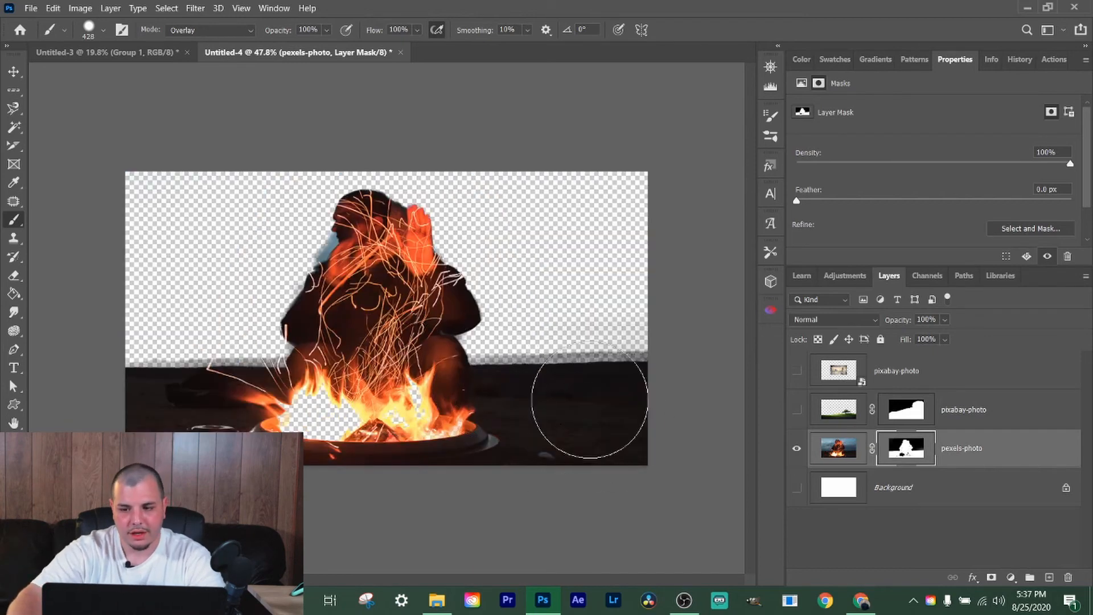
# - Paint on the mask with a 79 px Overlay brush to reduce the blue fringe between the man's face and shoulder
pyautogui.scroll(3, 387, 296)
pyautogui.scroll(3, 436, 450)
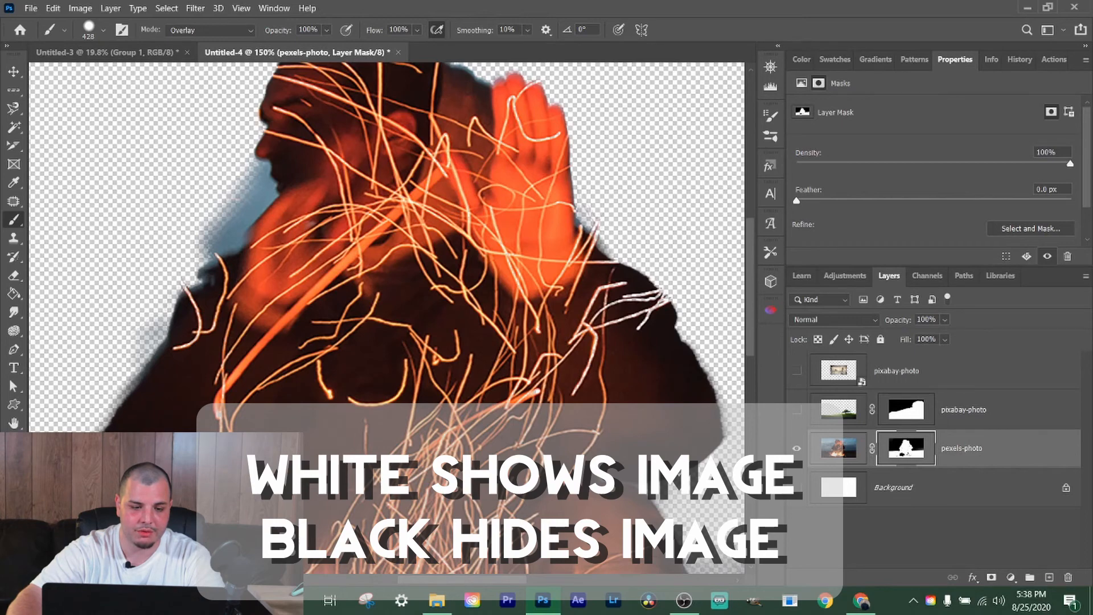
pyautogui.moveTo(301, 269)
pyautogui.mouseDown()
pyautogui.moveTo(177, 288)
pyautogui.moveTo(127, 281)
pyautogui.mouseUp()
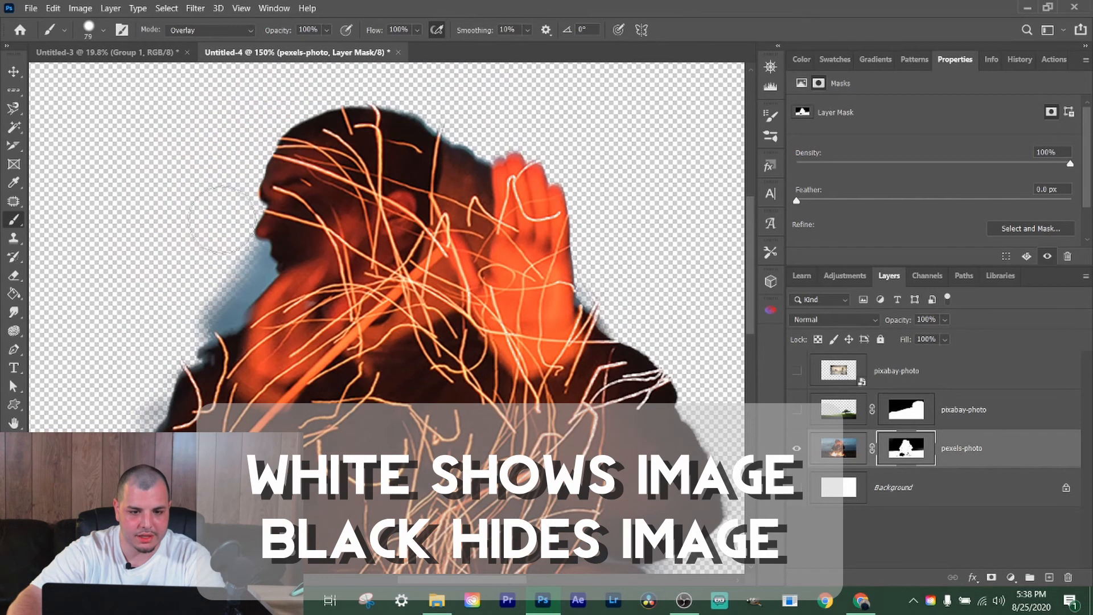
pyautogui.click(246, 272)
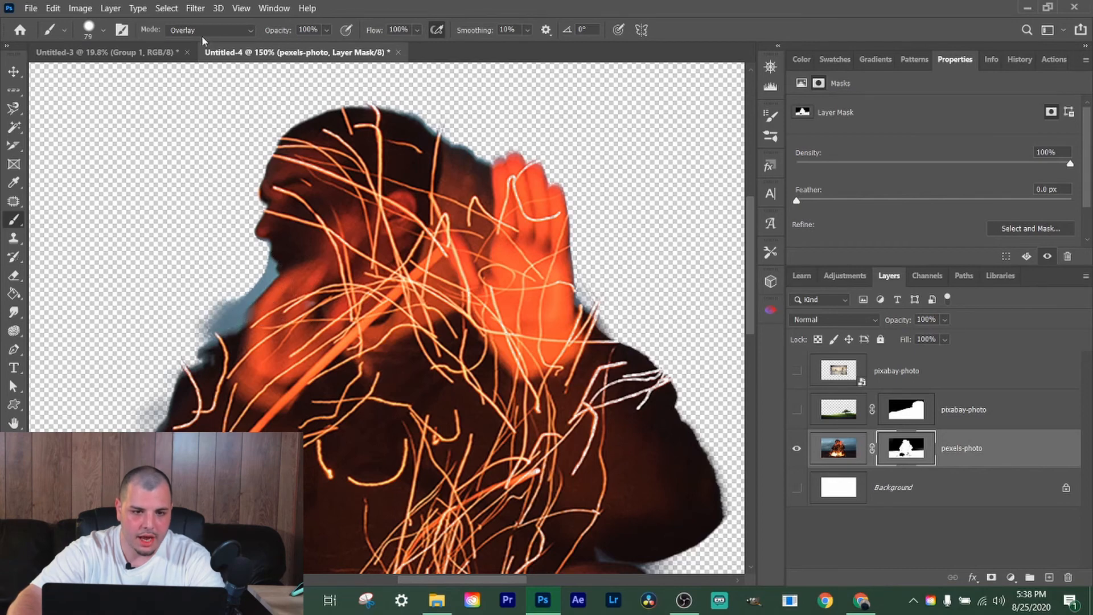
# - Switch the brush to Normal mode at 50 px, and paint away the remaining sky fringe beside the man's chin, shoulder and arm
pyautogui.click(244, 28)
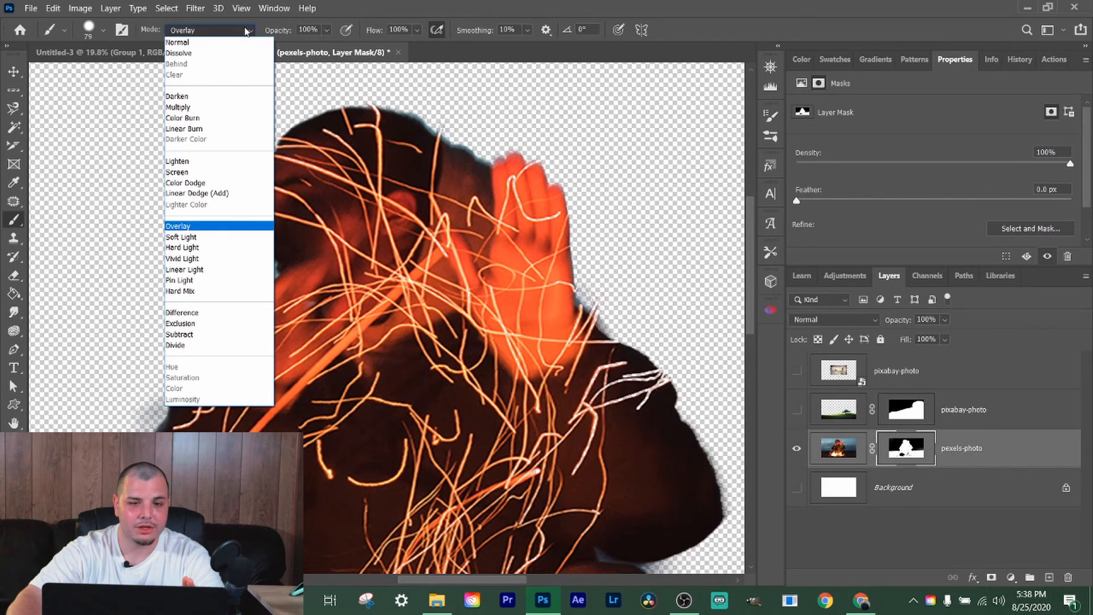
pyautogui.click(243, 42)
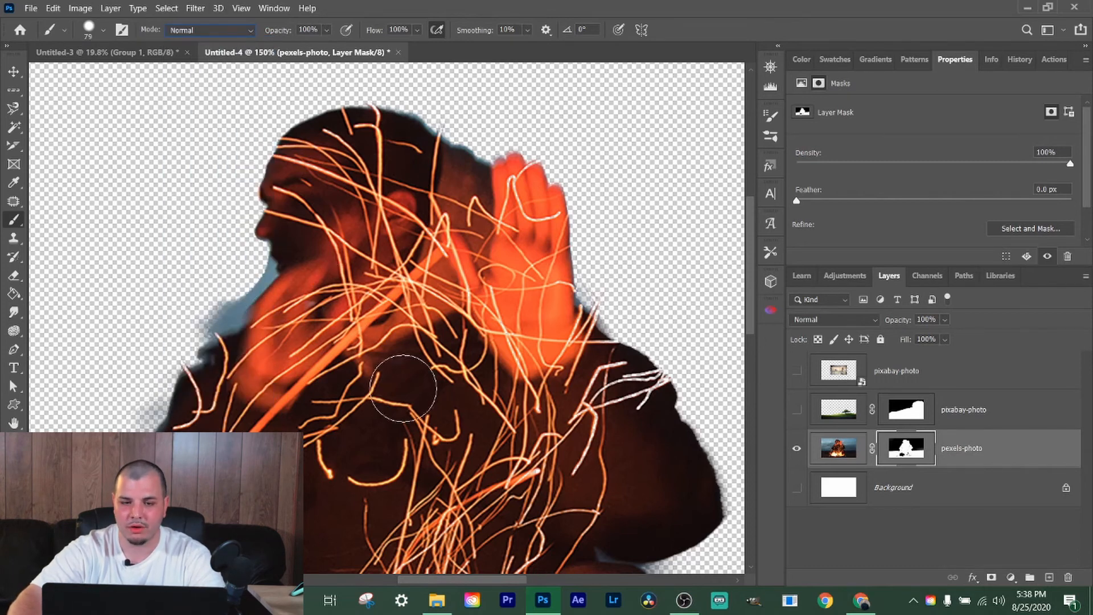
pyautogui.keyDown('alt'); pyautogui.rightClick(234, 281); pyautogui.keyUp('alt')
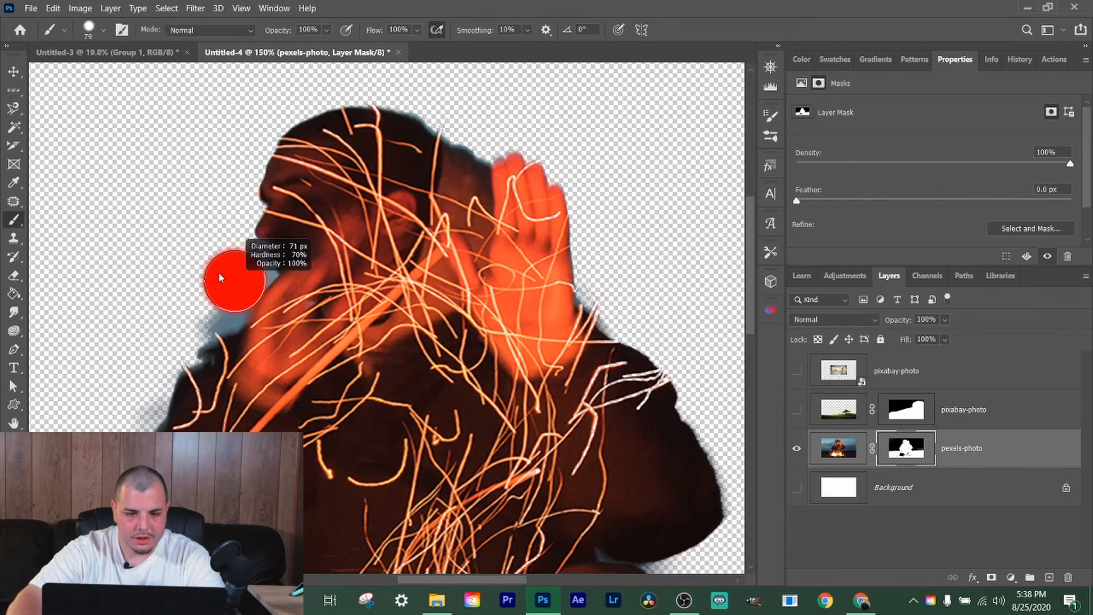
pyautogui.moveTo(245, 271)
pyautogui.mouseDown()
pyautogui.moveTo(202, 312)
pyautogui.moveTo(224, 314)
pyautogui.moveTo(253, 270)
pyautogui.moveTo(167, 351)
pyautogui.moveTo(114, 446)
pyautogui.moveTo(179, 327)
pyautogui.mouseUp()
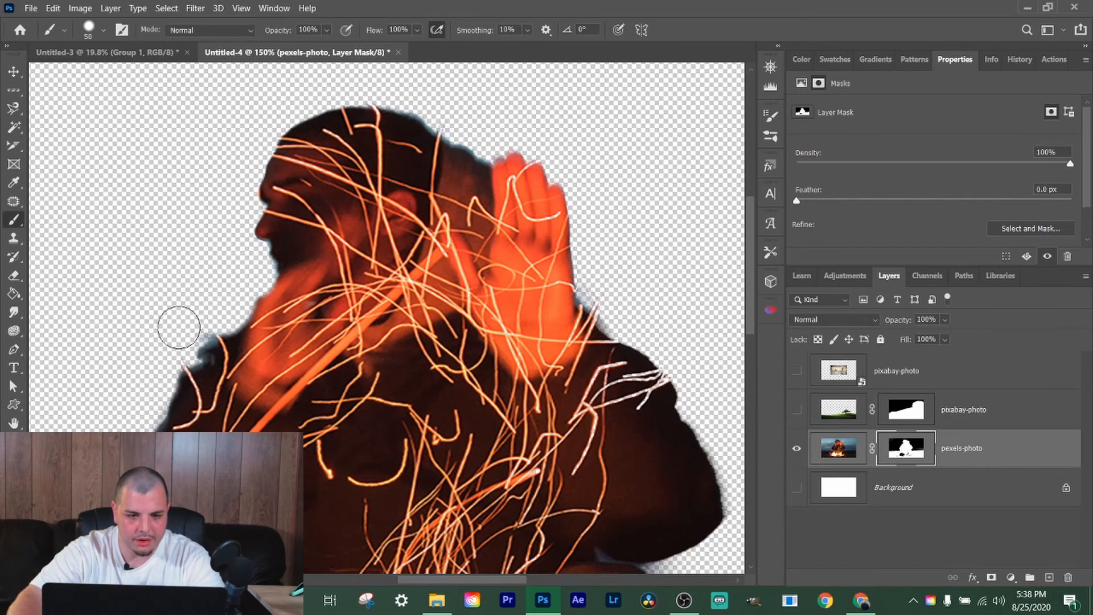
pyautogui.scroll(-5, 139, 366)
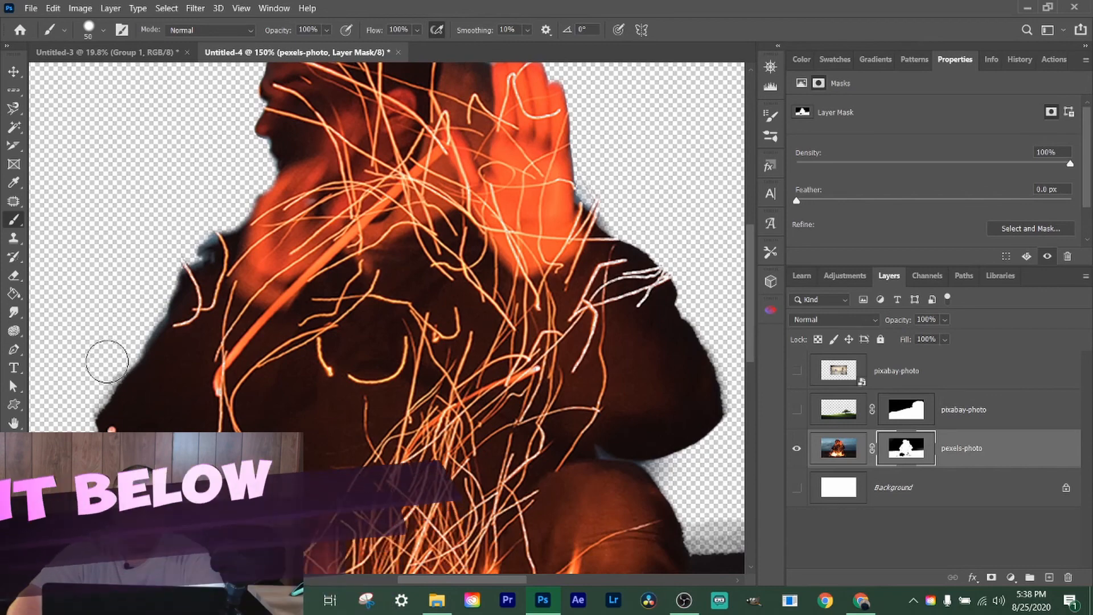
pyautogui.scroll(-5, 96, 393)
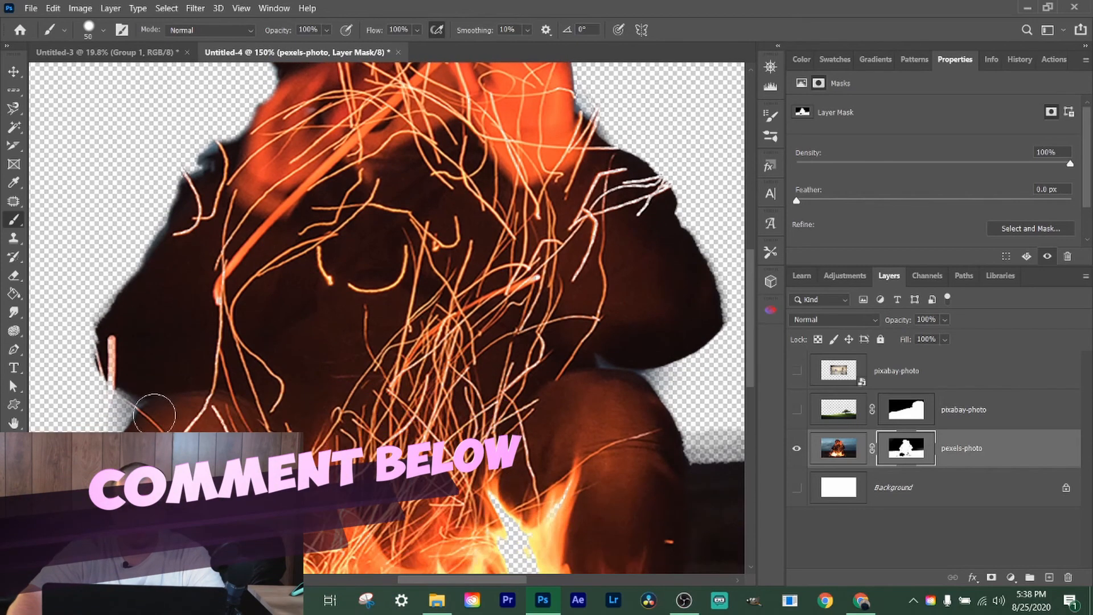
# - Paint on the mask to restore the transparent holes in the campfire flames, and enlarge the brush
pyautogui.scroll(-3, 154, 414)
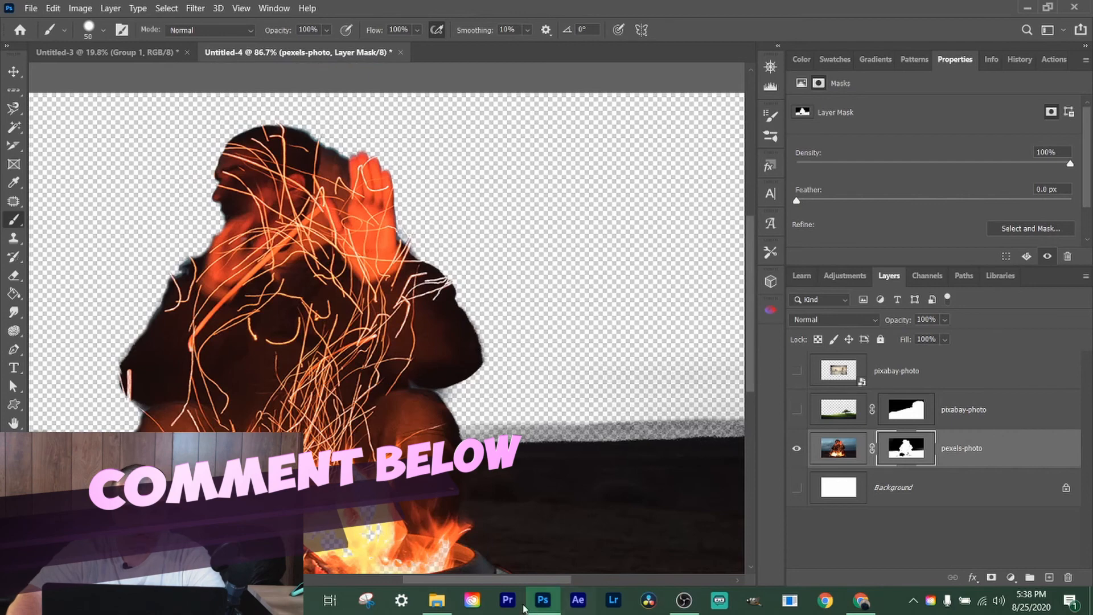
pyautogui.moveTo(535, 581); pyautogui.dragTo(502, 581)
pyautogui.scroll(-3, 392, 484)
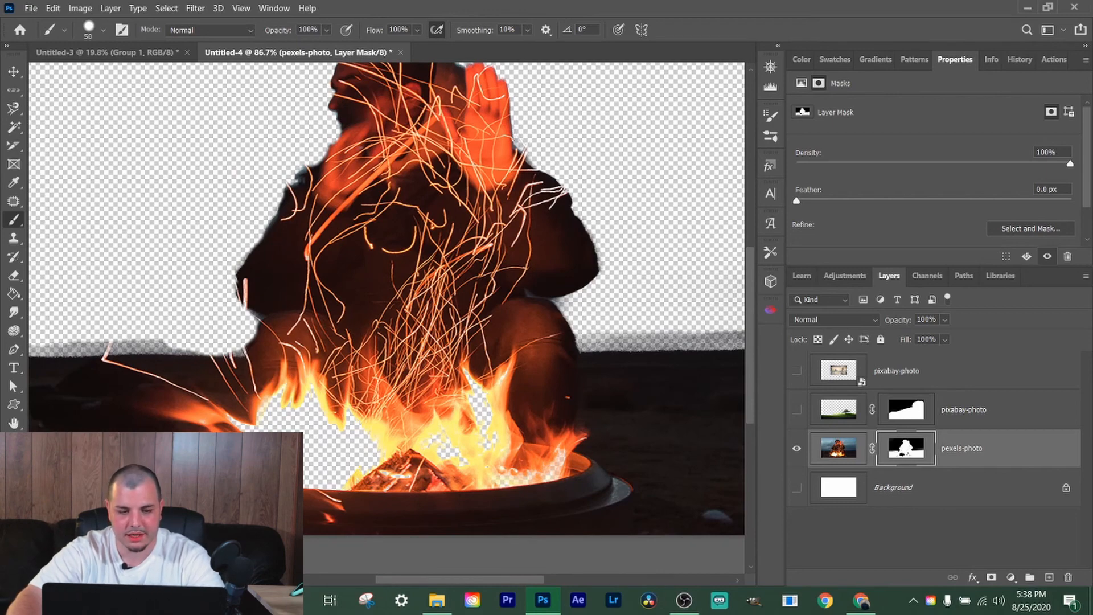
pyautogui.moveTo(322, 451)
pyautogui.mouseDown()
pyautogui.moveTo(316, 387)
pyautogui.moveTo(256, 427)
pyautogui.moveTo(341, 433)
pyautogui.moveTo(374, 476)
pyautogui.moveTo(400, 452)
pyautogui.mouseUp()
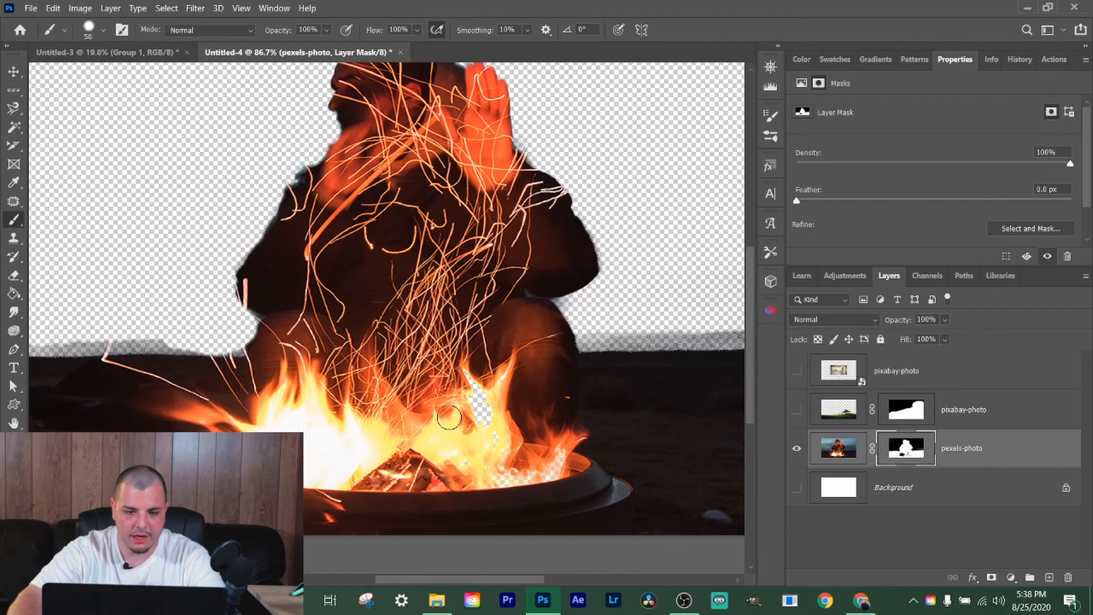
pyautogui.moveTo(476, 409); pyautogui.dragTo(490, 367)
pyautogui.moveTo(521, 453)
pyautogui.mouseDown()
pyautogui.moveTo(559, 482)
pyautogui.moveTo(471, 474)
pyautogui.moveTo(562, 472)
pyautogui.mouseUp()
pyautogui.keyDown('alt'); pyautogui.scroll(-5, 464, 467); pyautogui.keyUp('alt')
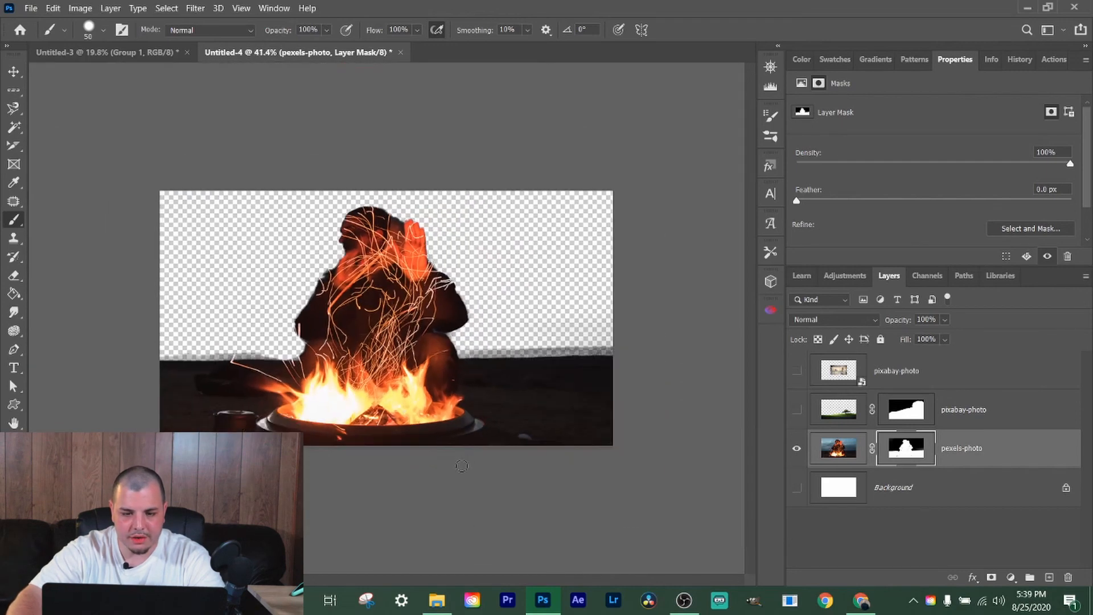
pyautogui.moveTo(201, 412)
pyautogui.keyDown('alt'); pyautogui.mouseDown()
pyautogui.moveTo(256, 422)
pyautogui.moveTo(215, 425)
pyautogui.moveTo(223, 426)
pyautogui.mouseUp(); pyautogui.keyUp('alt')
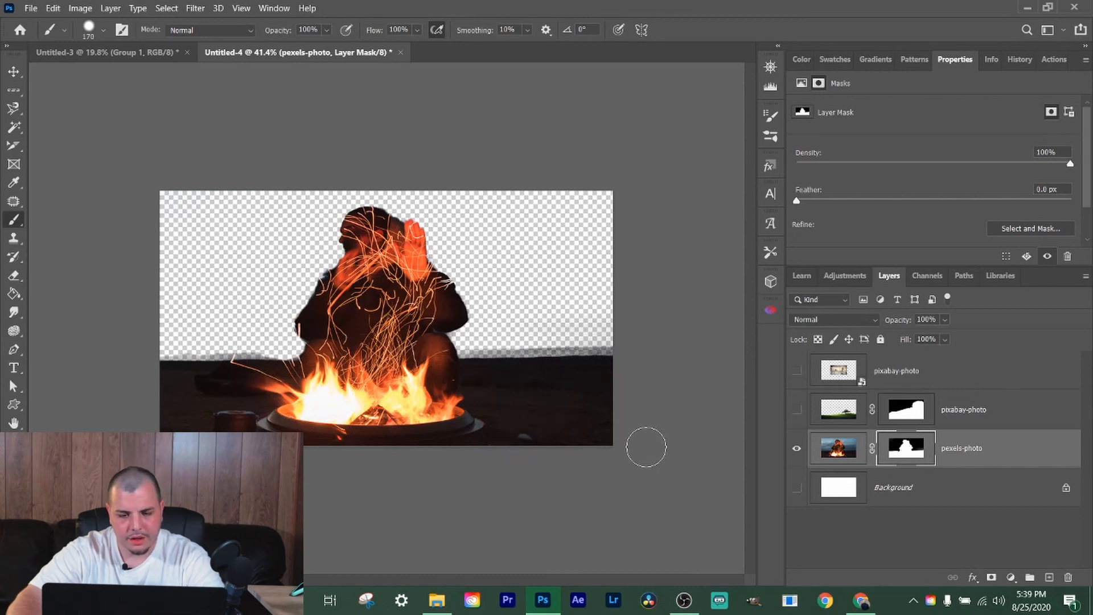
pyautogui.scroll(-1, 570, 374)
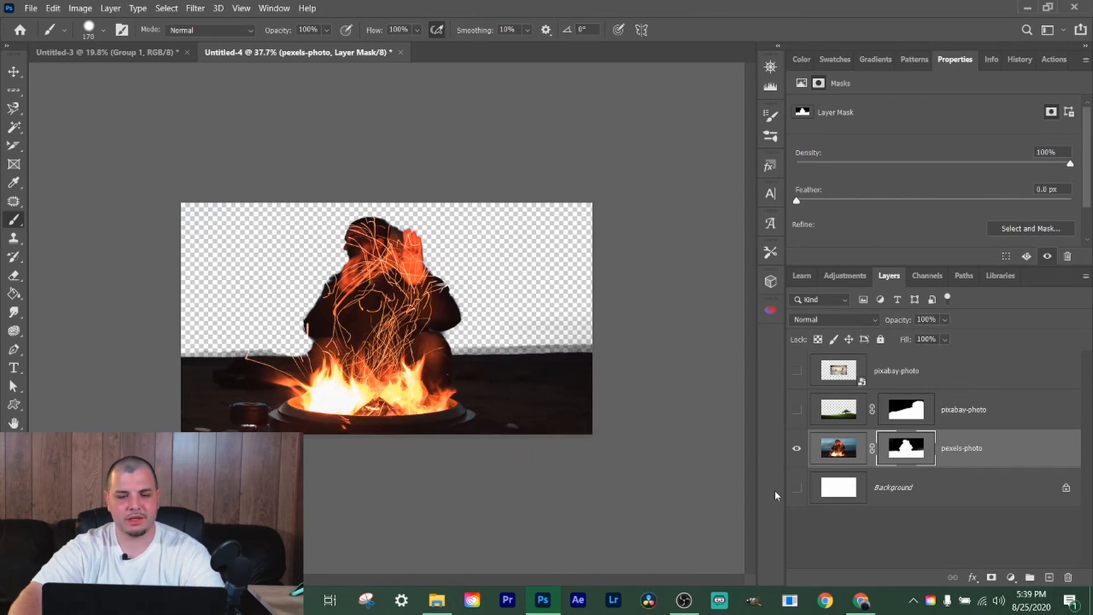